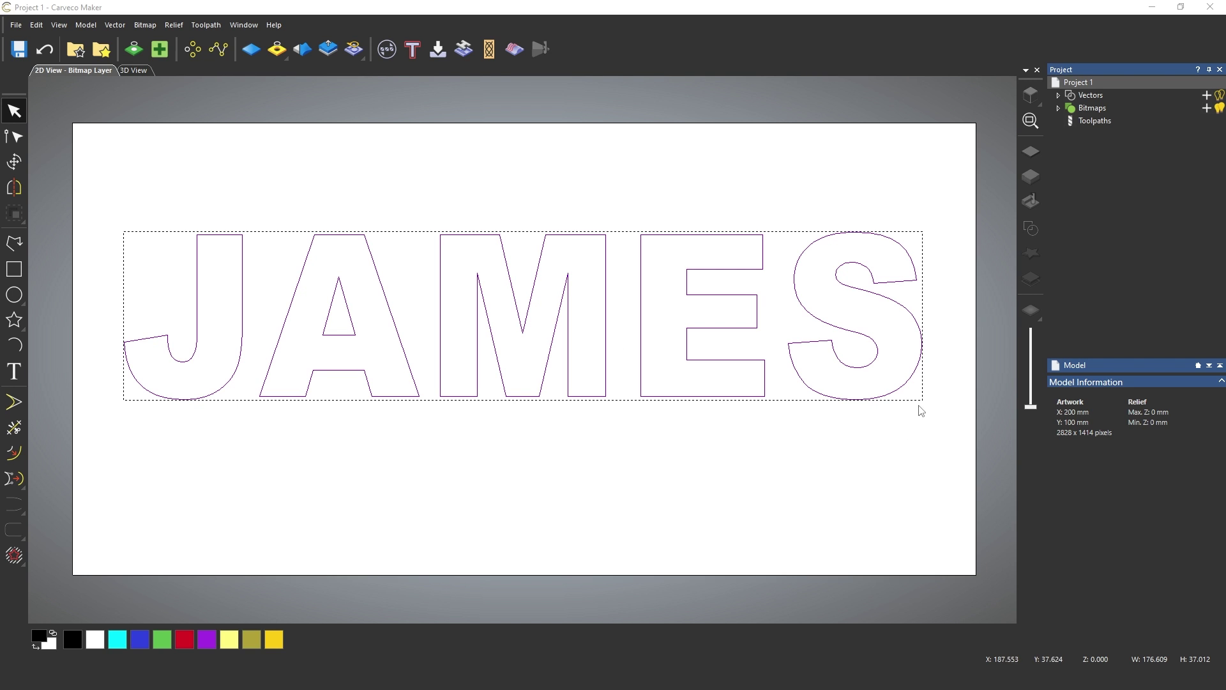
- Scale the name lettering down to about 131 × 28 mm and centre it on the artwork
left_click(893, 392)
left_click(921, 399)
left_click_drag(922, 399, 719, 342)
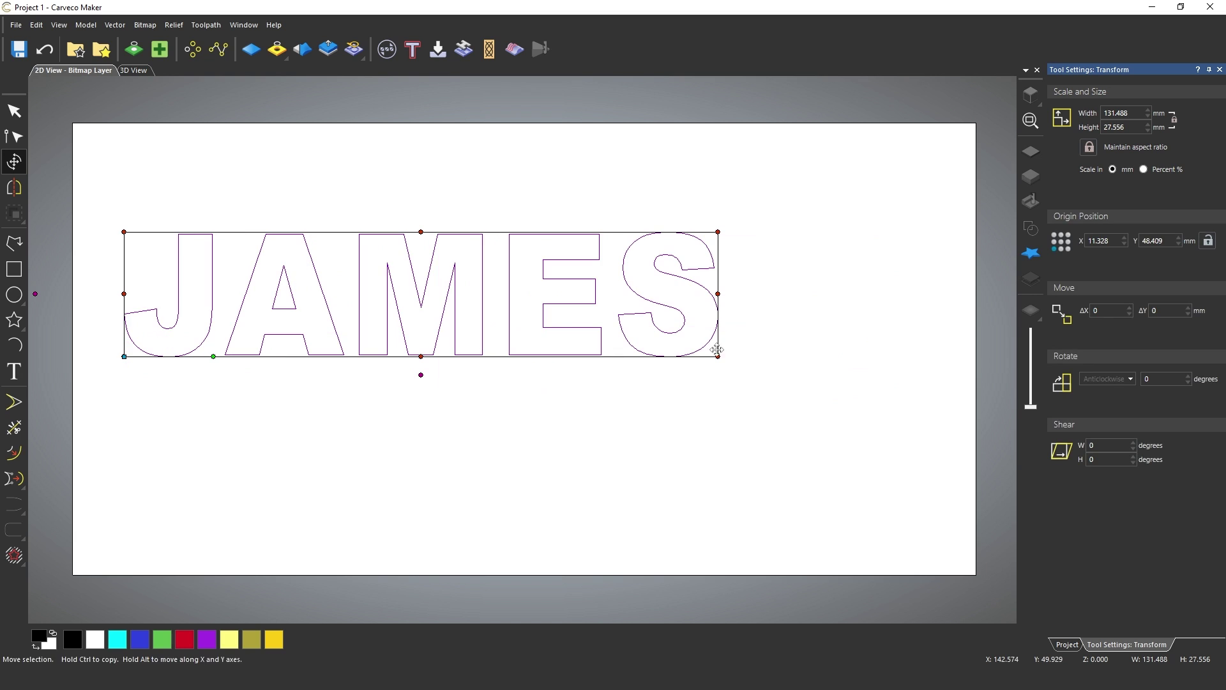
key("F9")
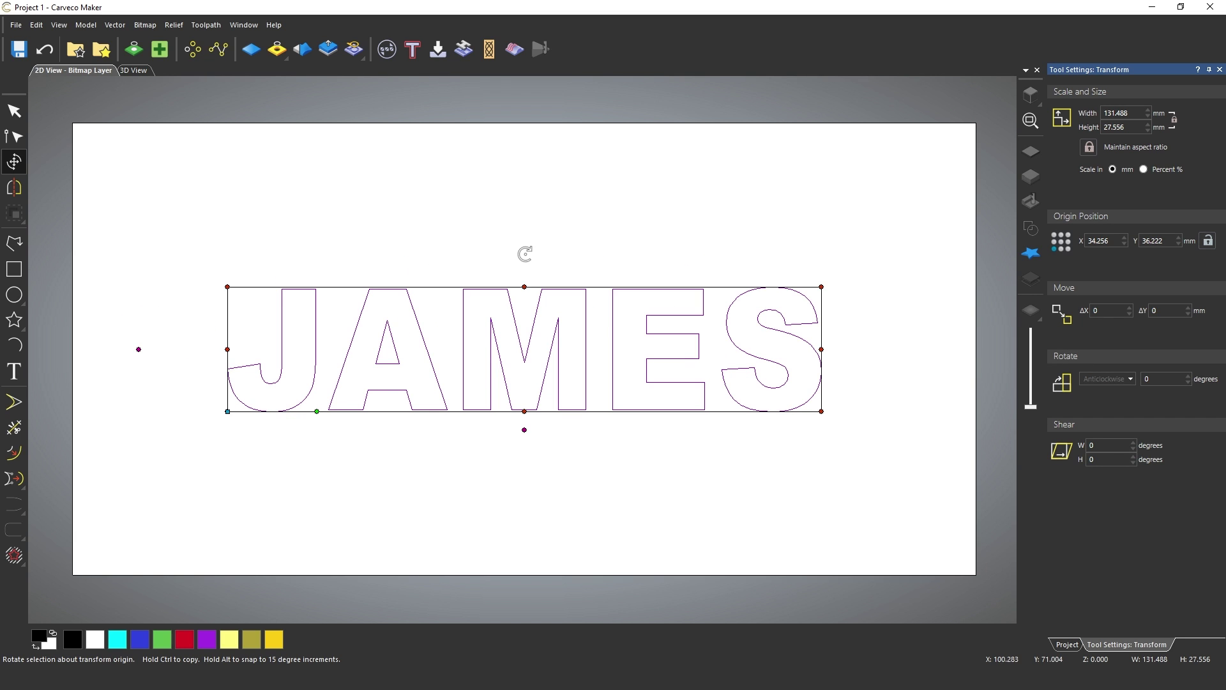
- Draw a rectangle about 170 × 52 mm around the name lettering, with a 5 mm corner radius
left_click(14, 274)
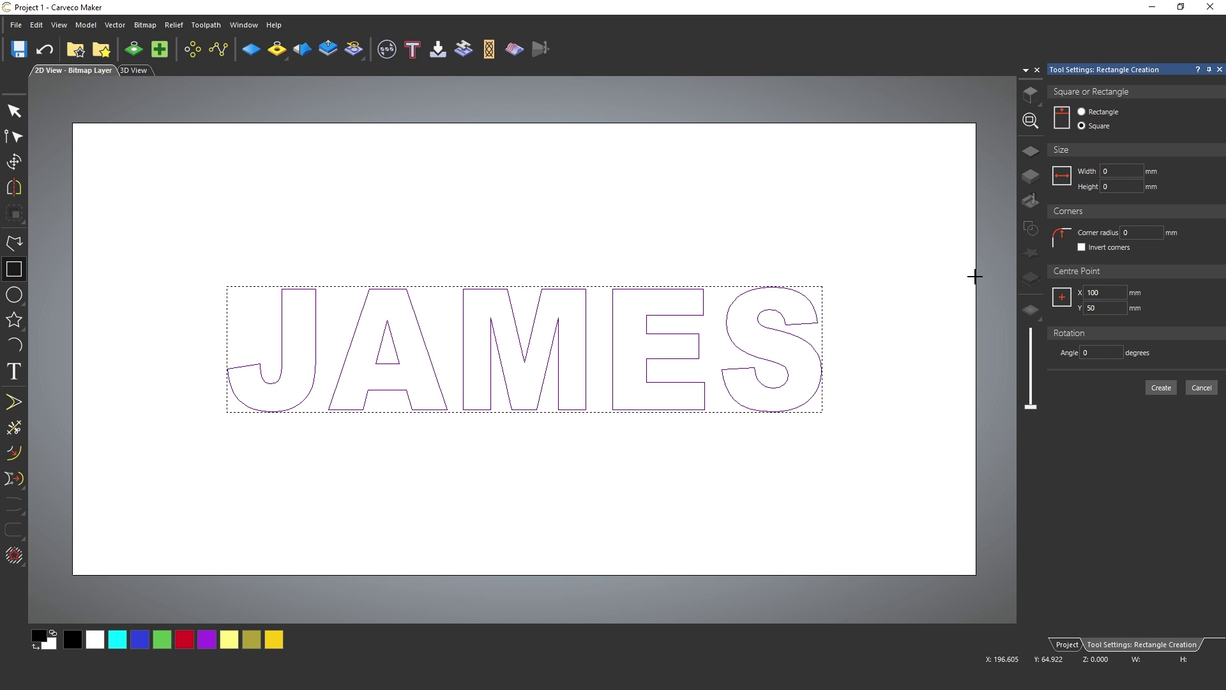
left_click(1082, 113)
left_click_drag(142, 236, 912, 472)
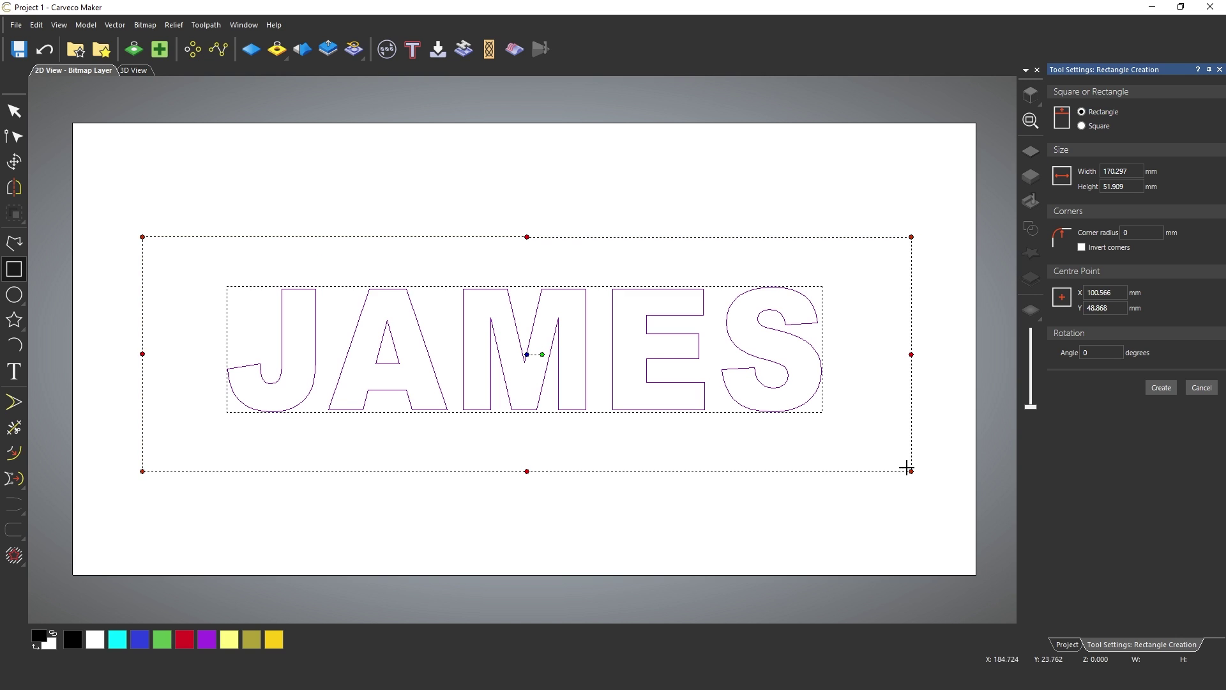
left_click(1127, 232)
type("5")
left_click(1156, 389)
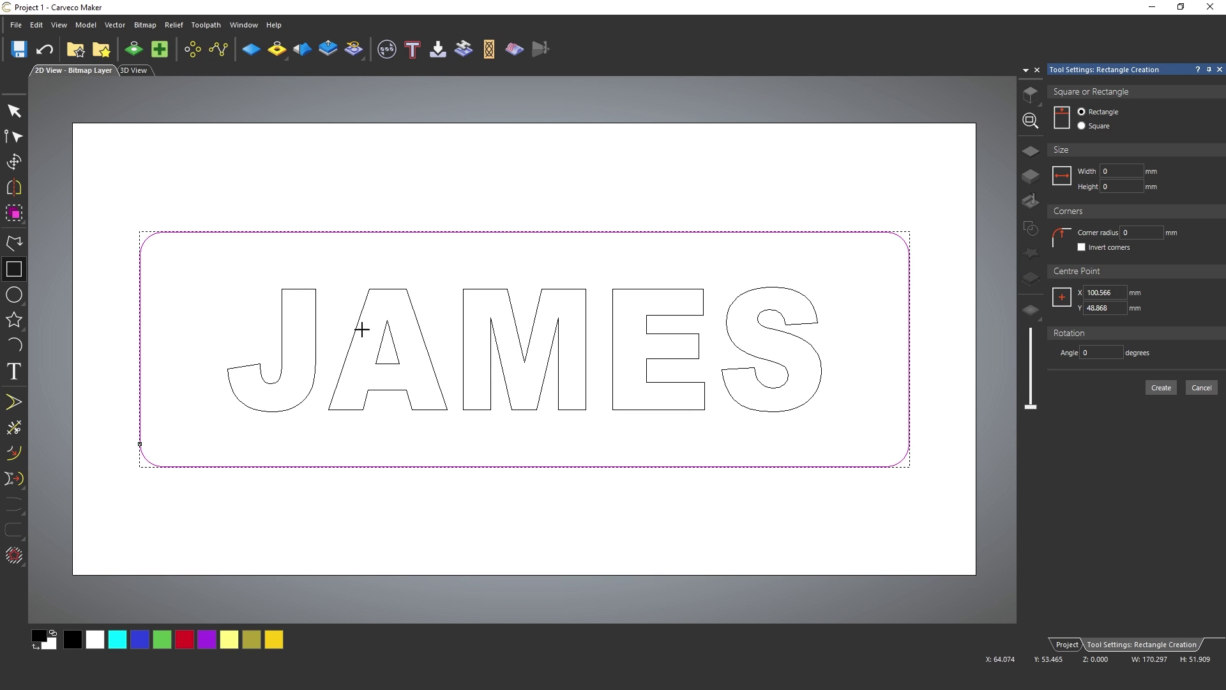
key("Escape")
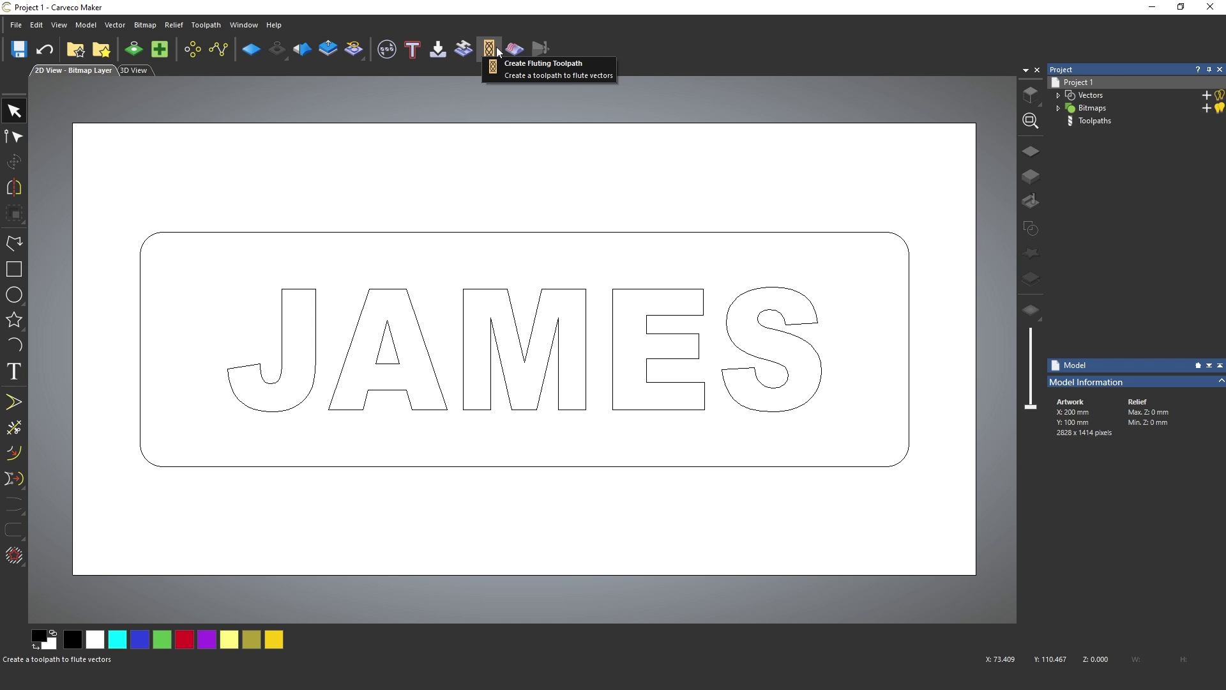
- Start a profiling toolpath for the rounded rectangle around the name lettering
left_click(1094, 121)
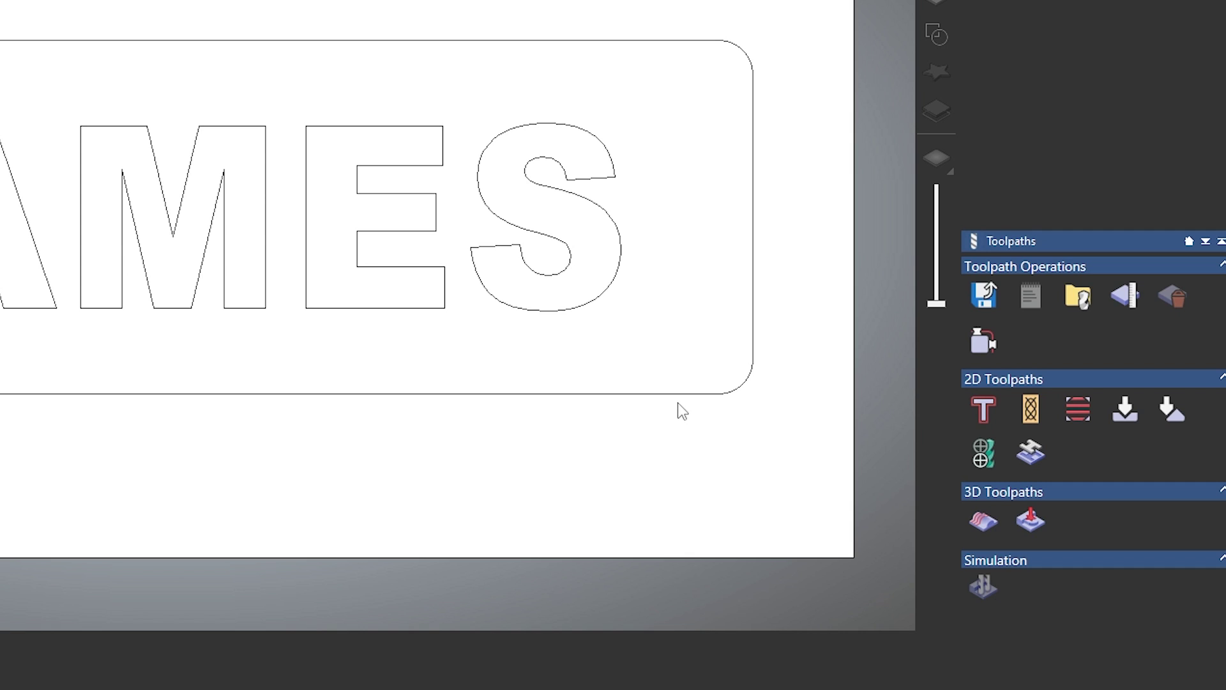
left_click(753, 347)
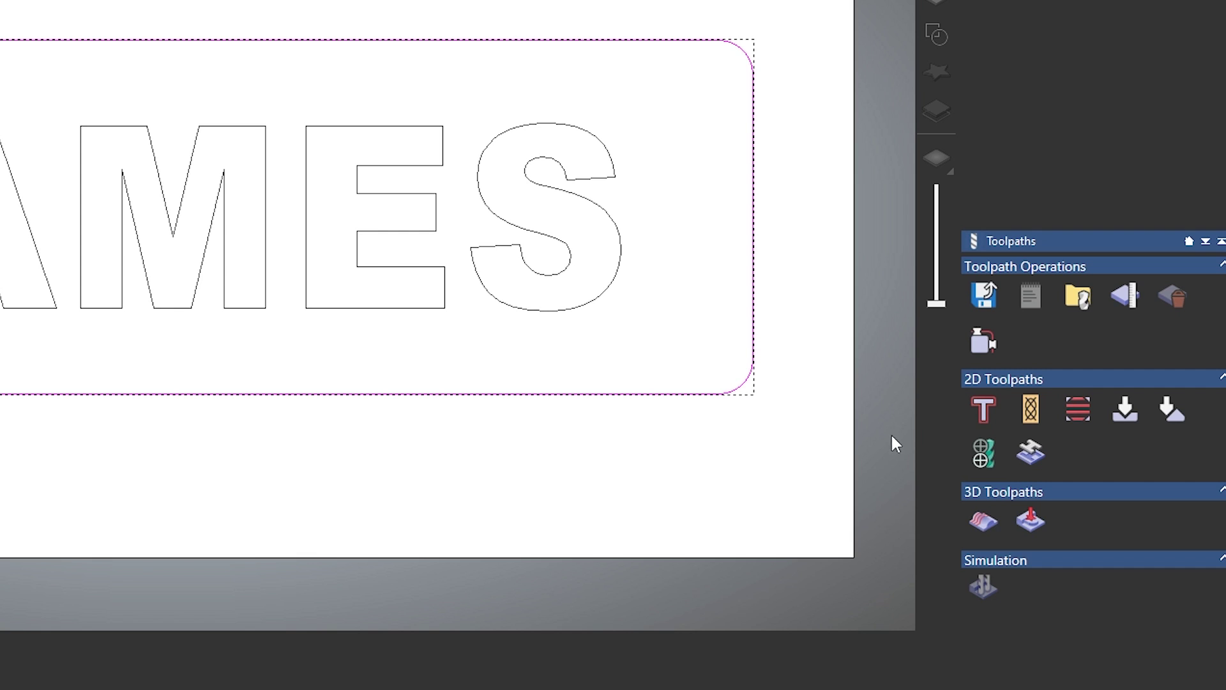
left_click(986, 413)
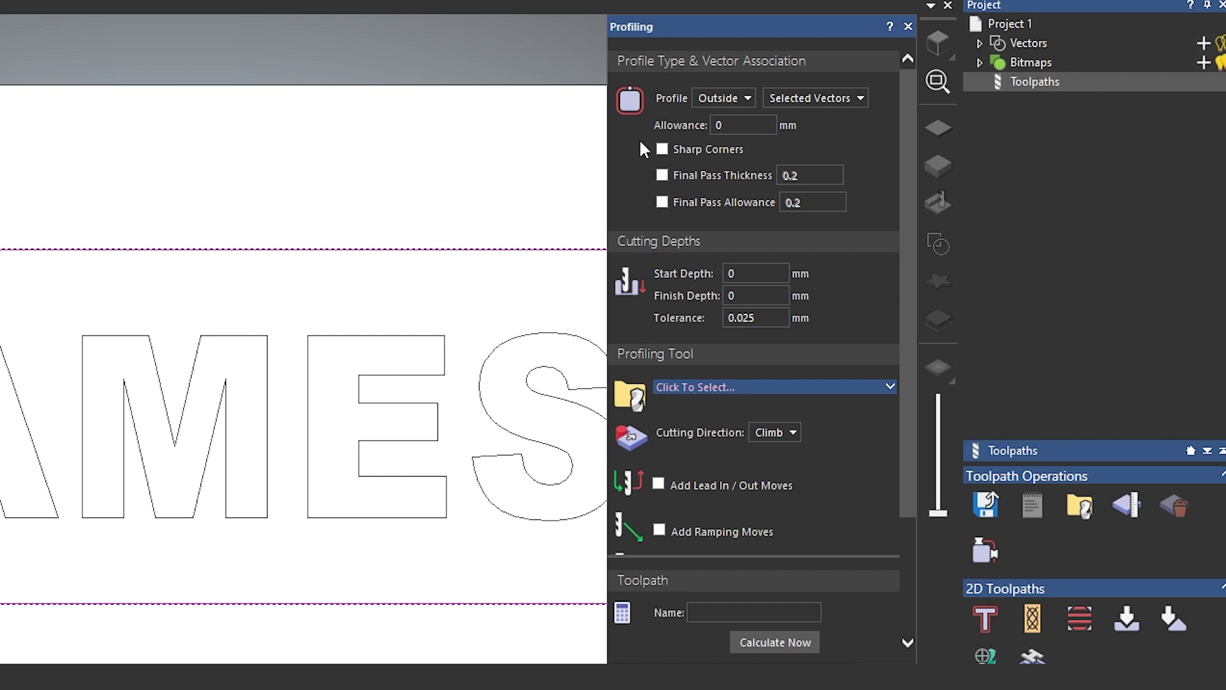
- Examine the Along, Inside and Outside profile options, their illustration in the diagram image, and the vector association choices
left_click(749, 98)
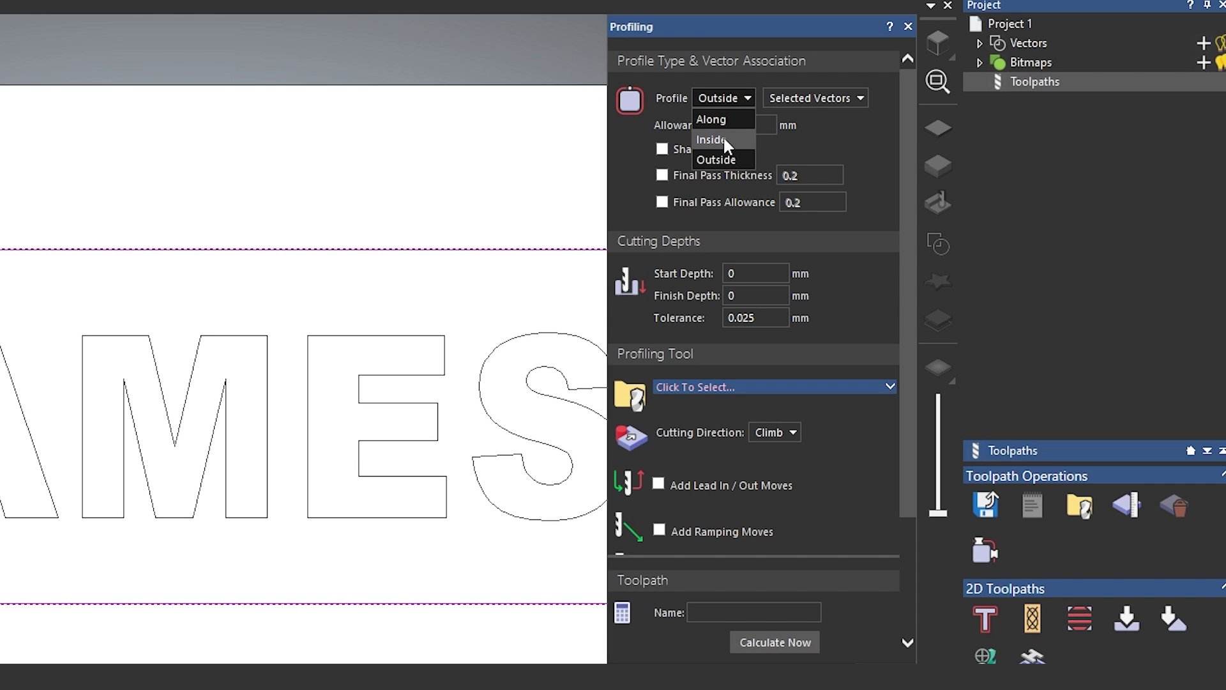
left_click(814, 157)
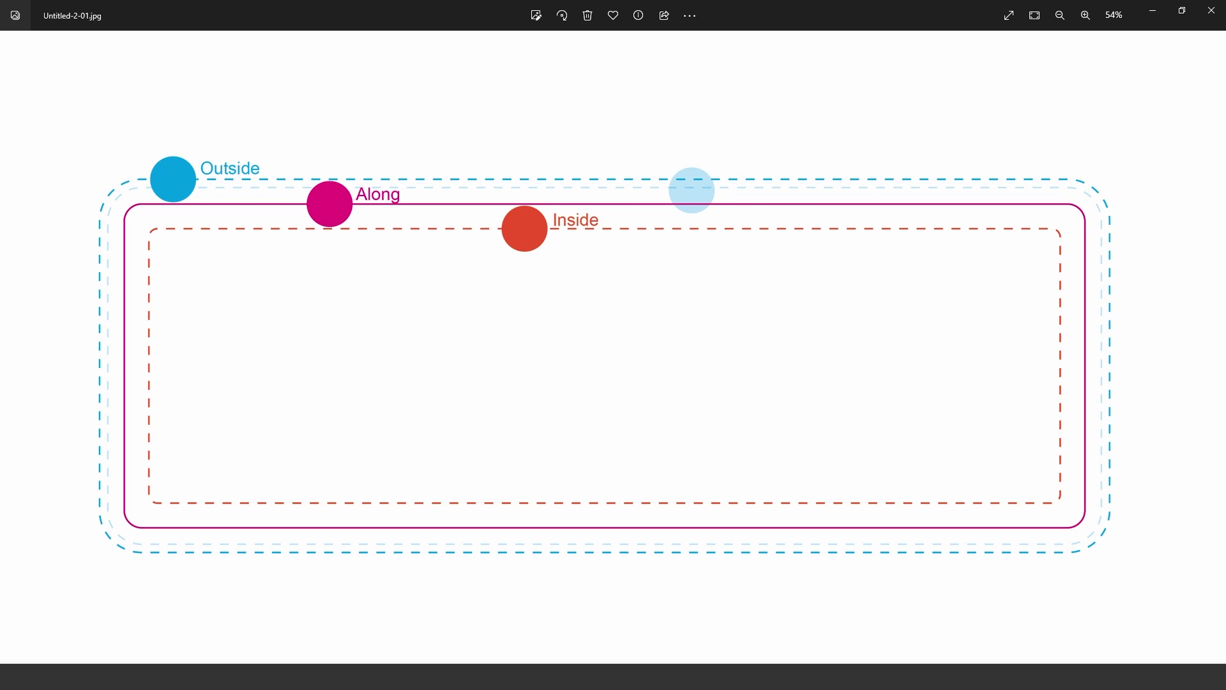
key("alt+Tab")
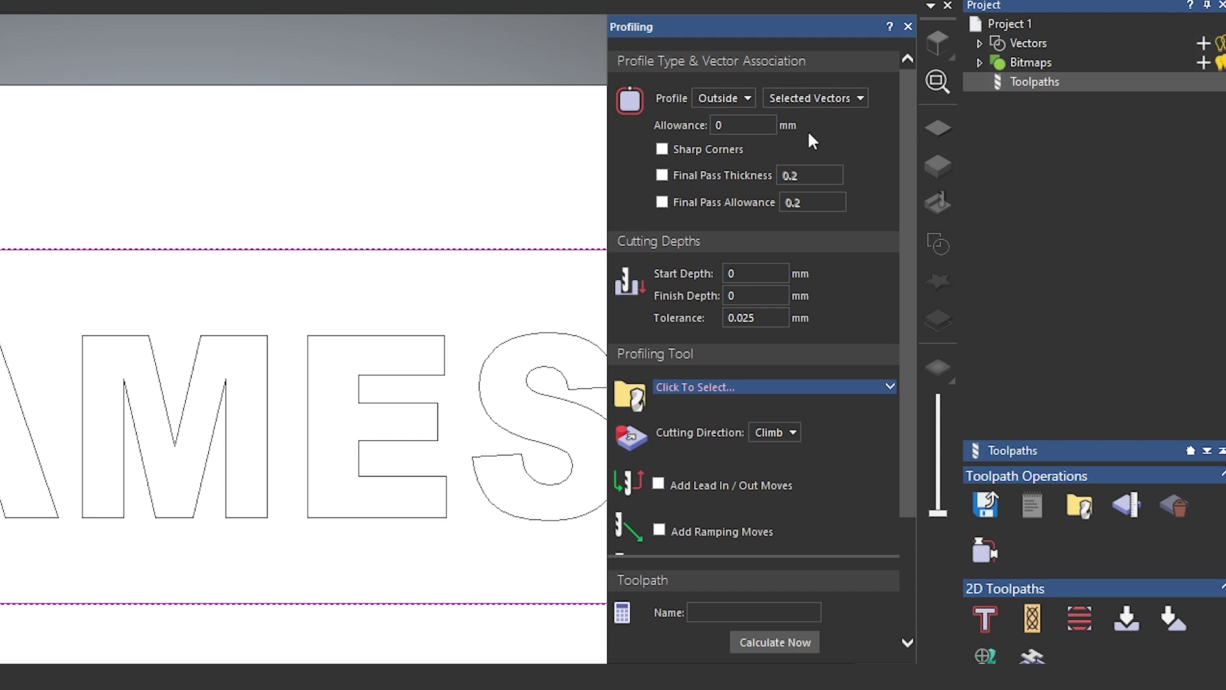
left_click(846, 103)
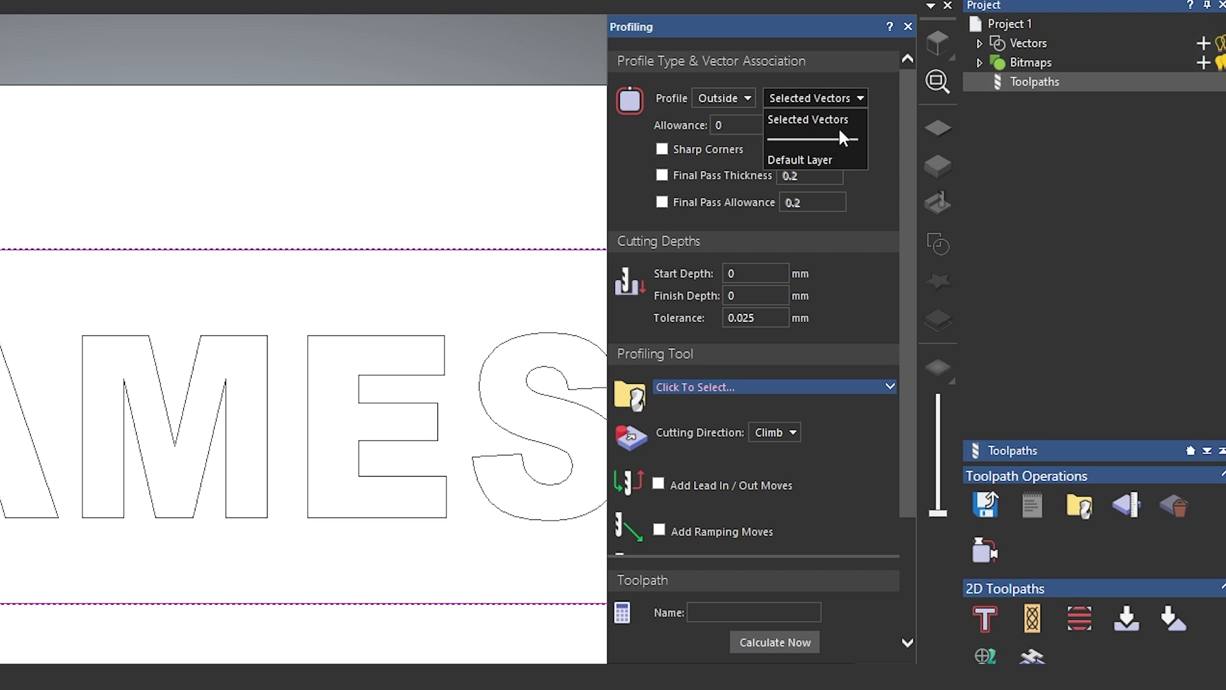
left_click(878, 138)
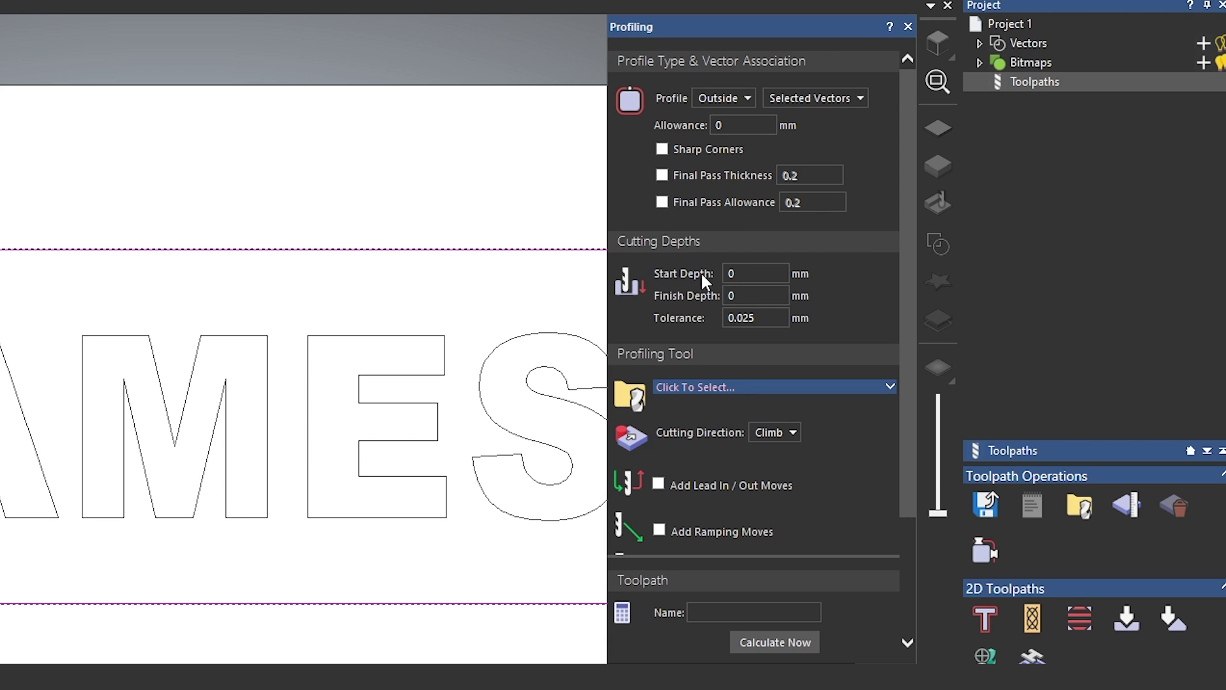
- Set the profile toolpath's finish depth to 18.2 mm
left_click(745, 273)
left_click(761, 296)
left_click(751, 295)
key("BackSpace")
type("18.2")
left_click(750, 319)
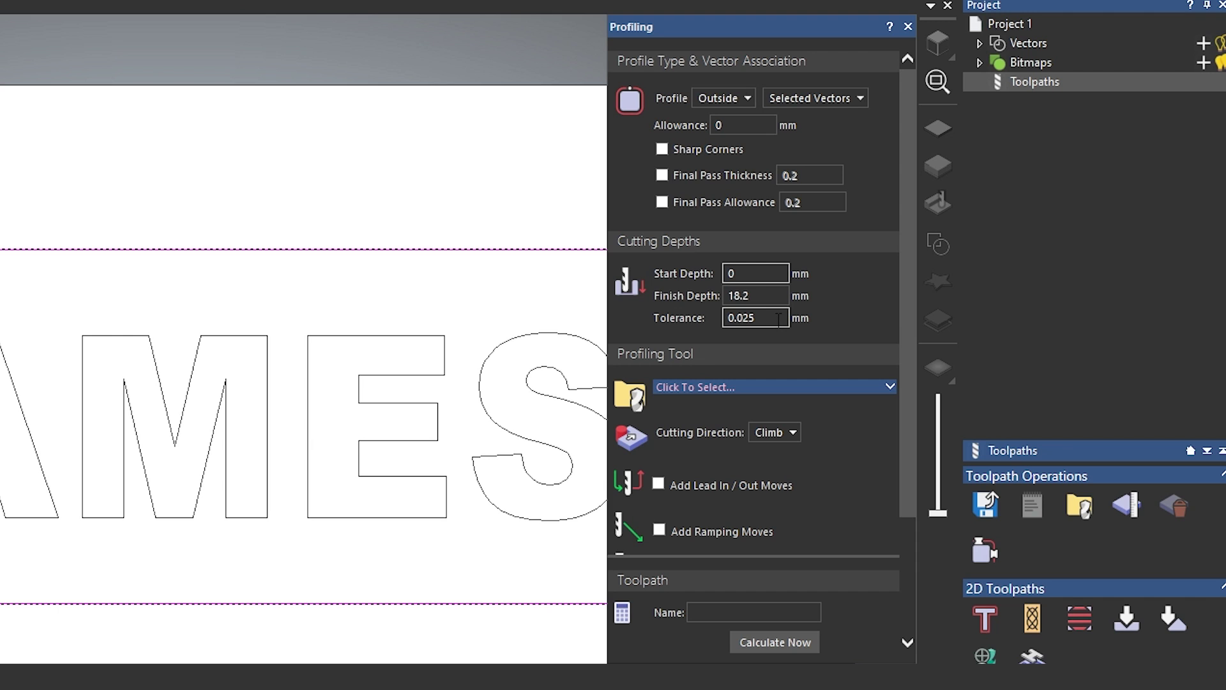
- Select the Endmill 3.175 mm from the Sainsmart Endmill group in the tool database for the profiling tool
left_click_drag(910, 324, 901, 436)
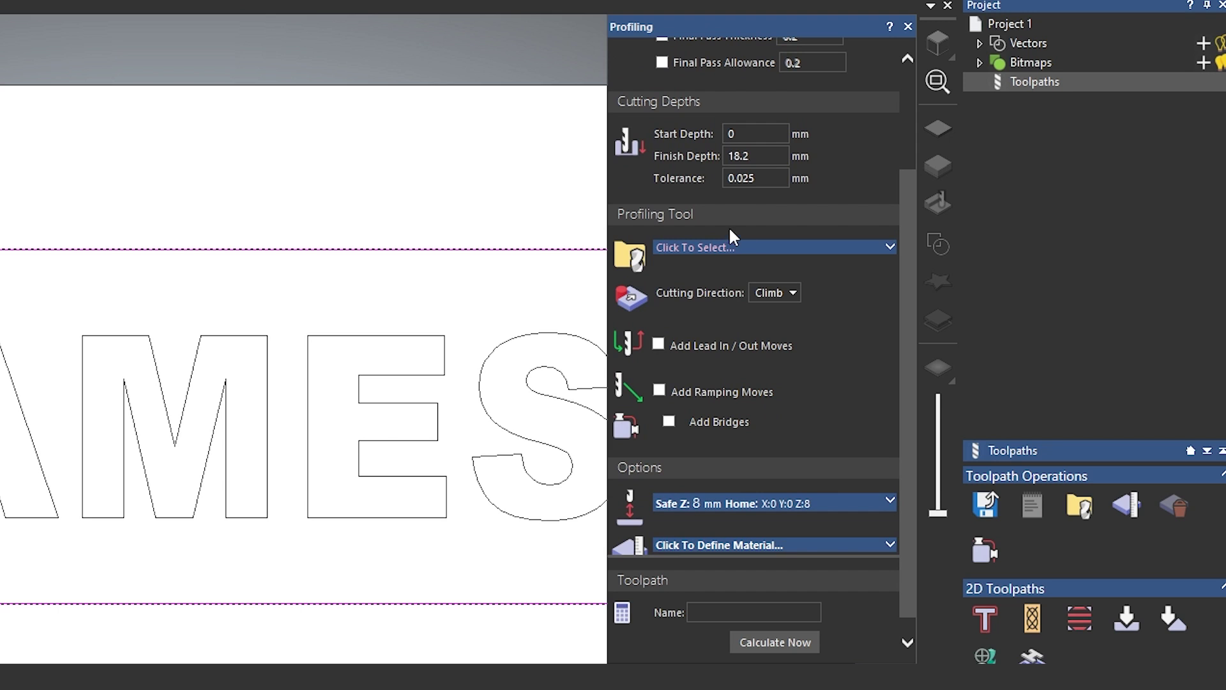
left_click(689, 250)
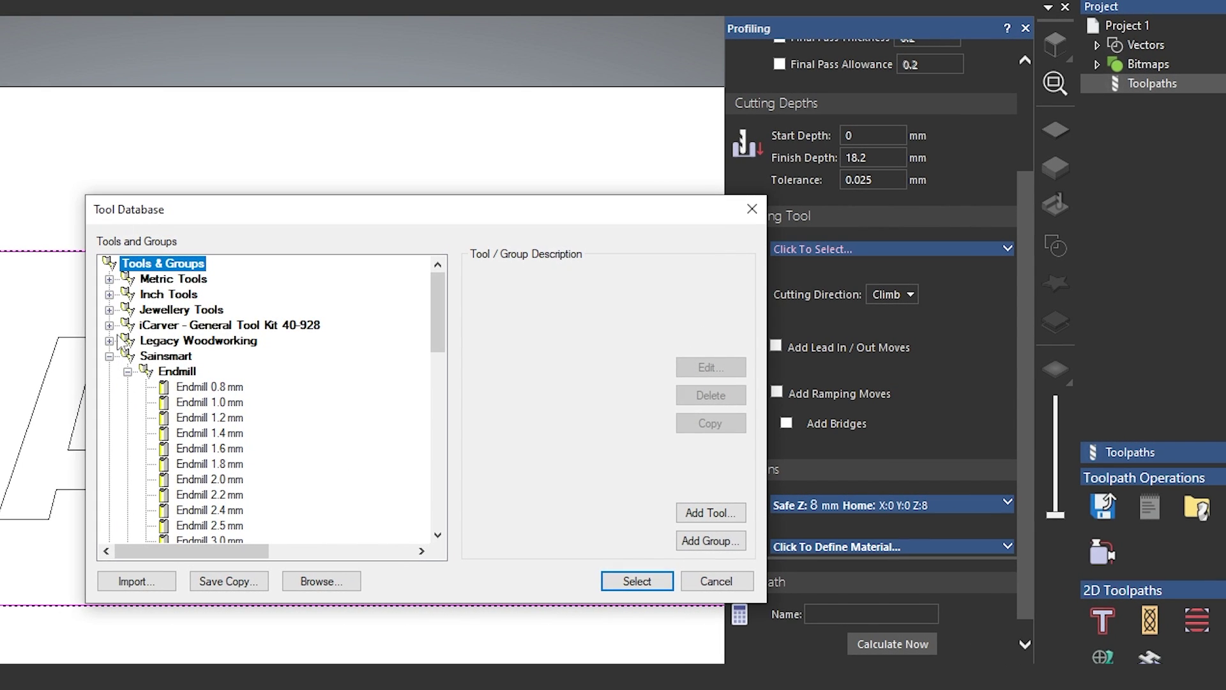
left_click(109, 356)
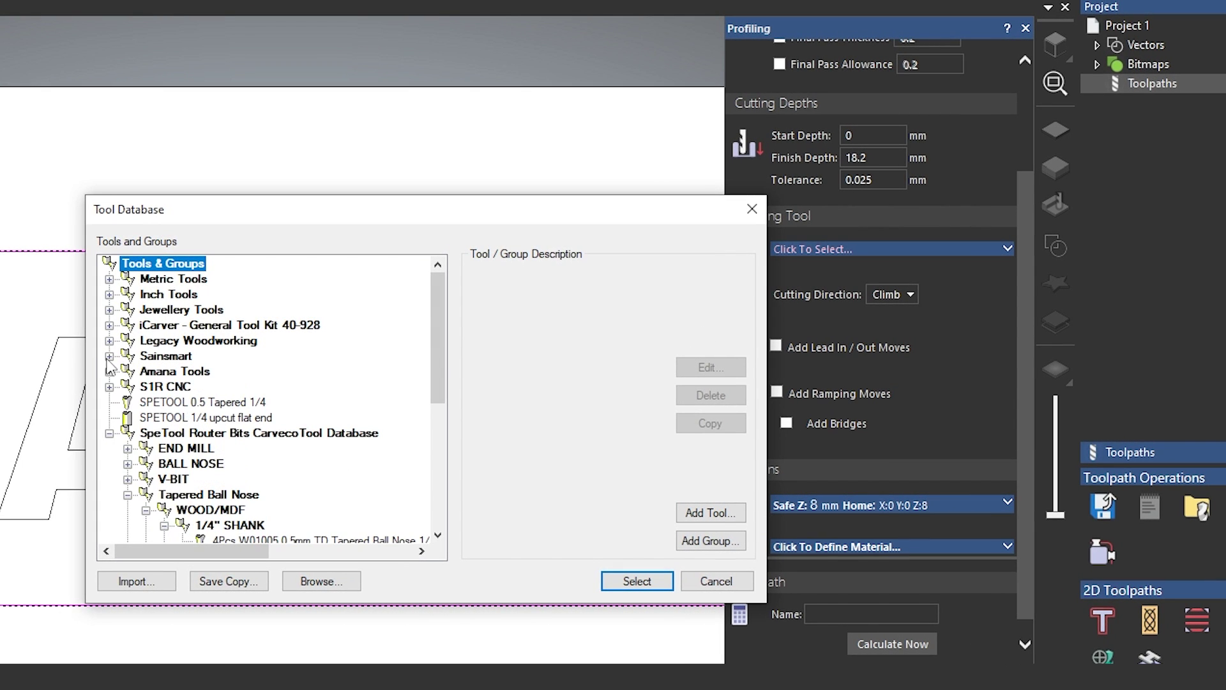
left_click(110, 434)
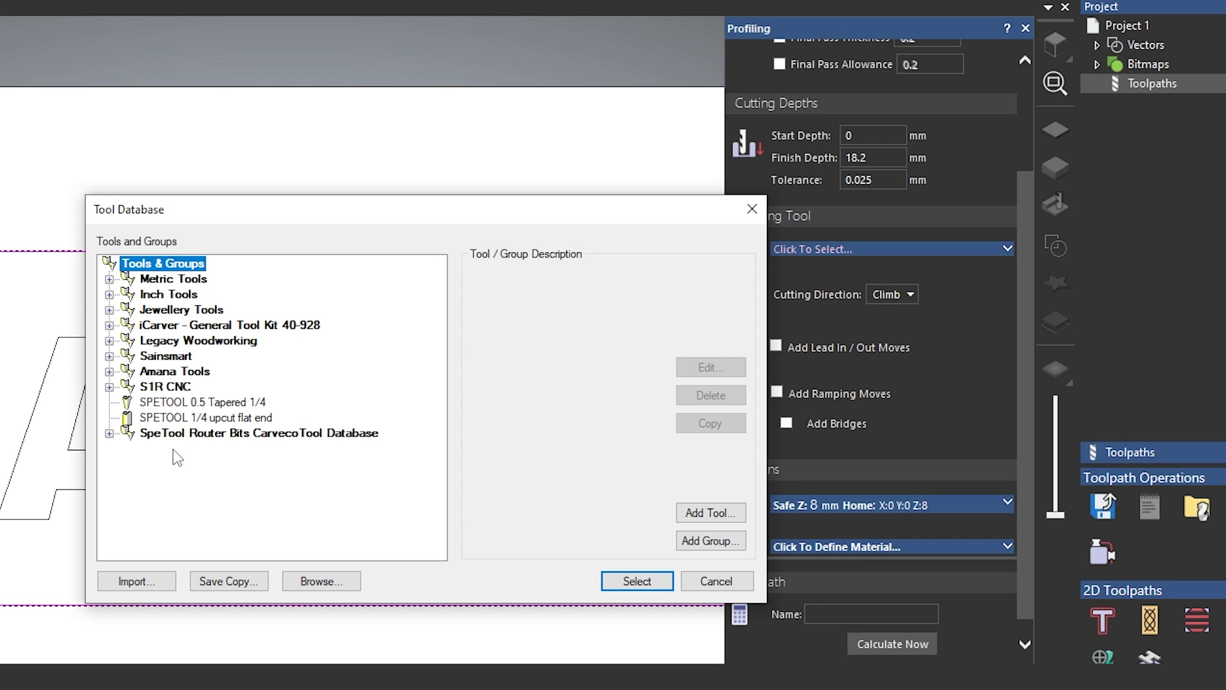
key("Tab")
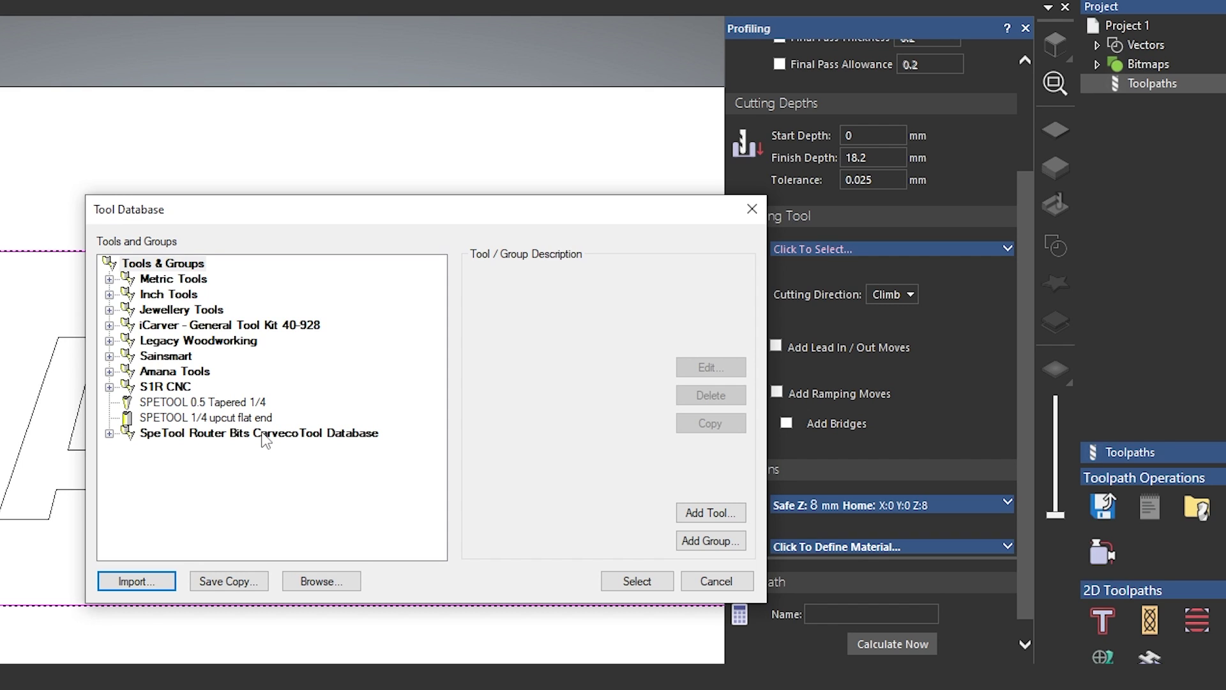
left_click(210, 474)
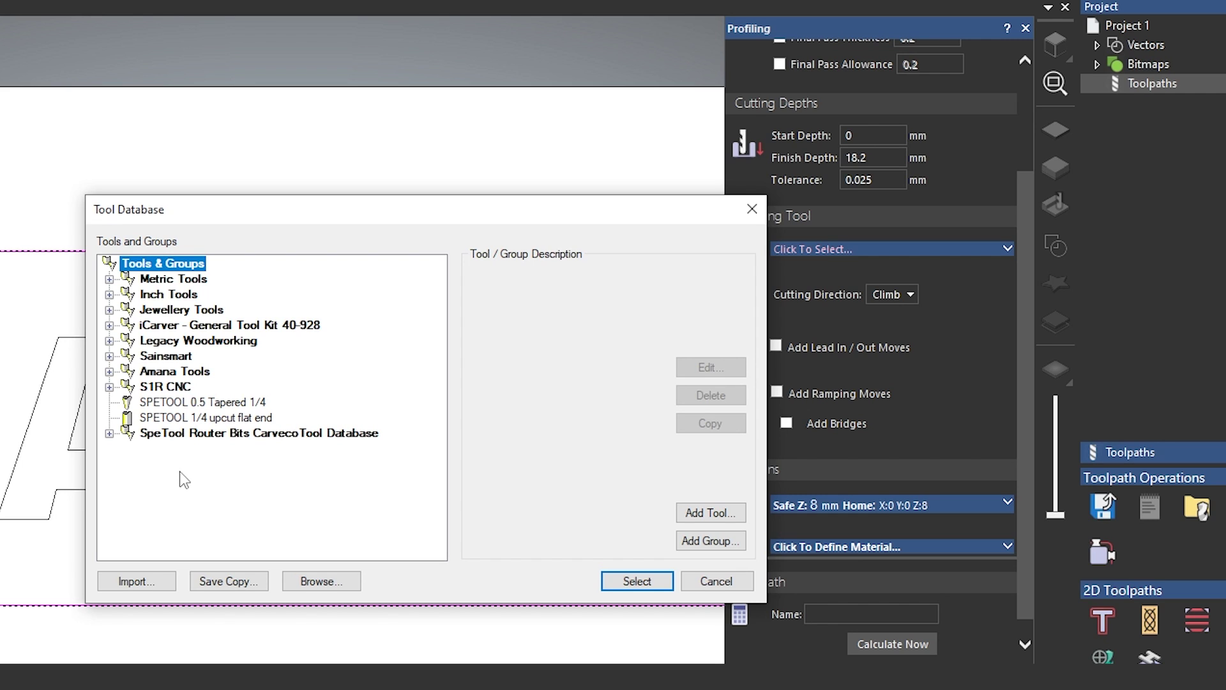
left_click(110, 356)
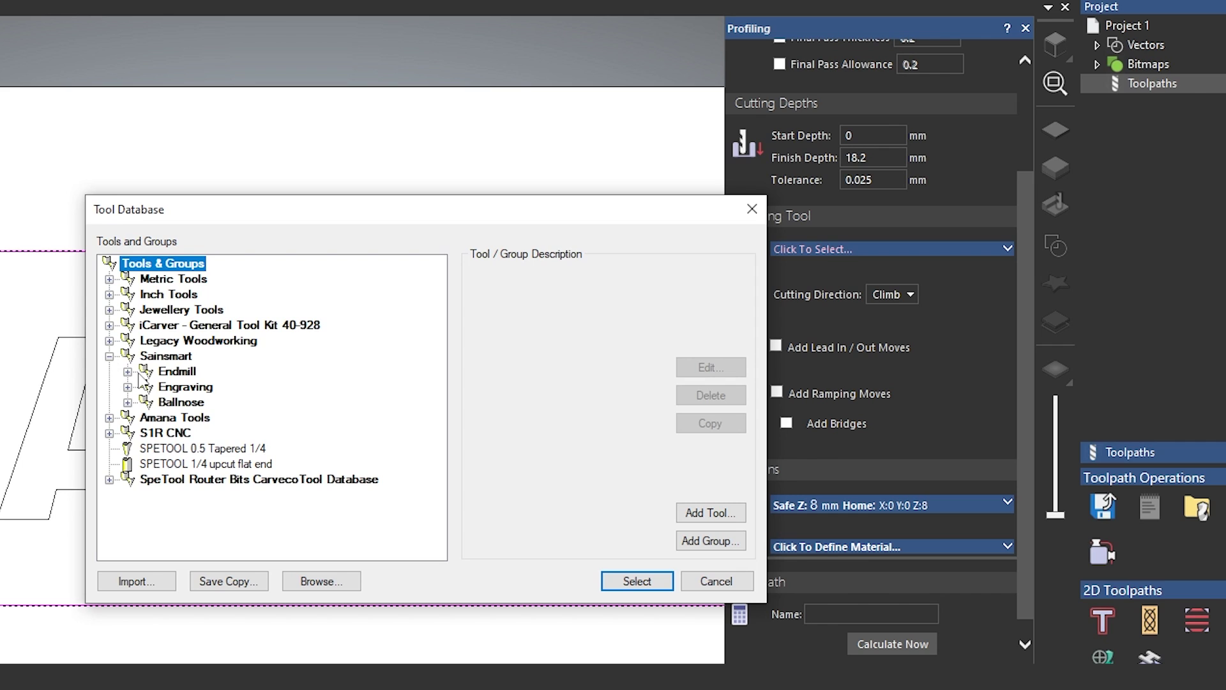
left_click(129, 372)
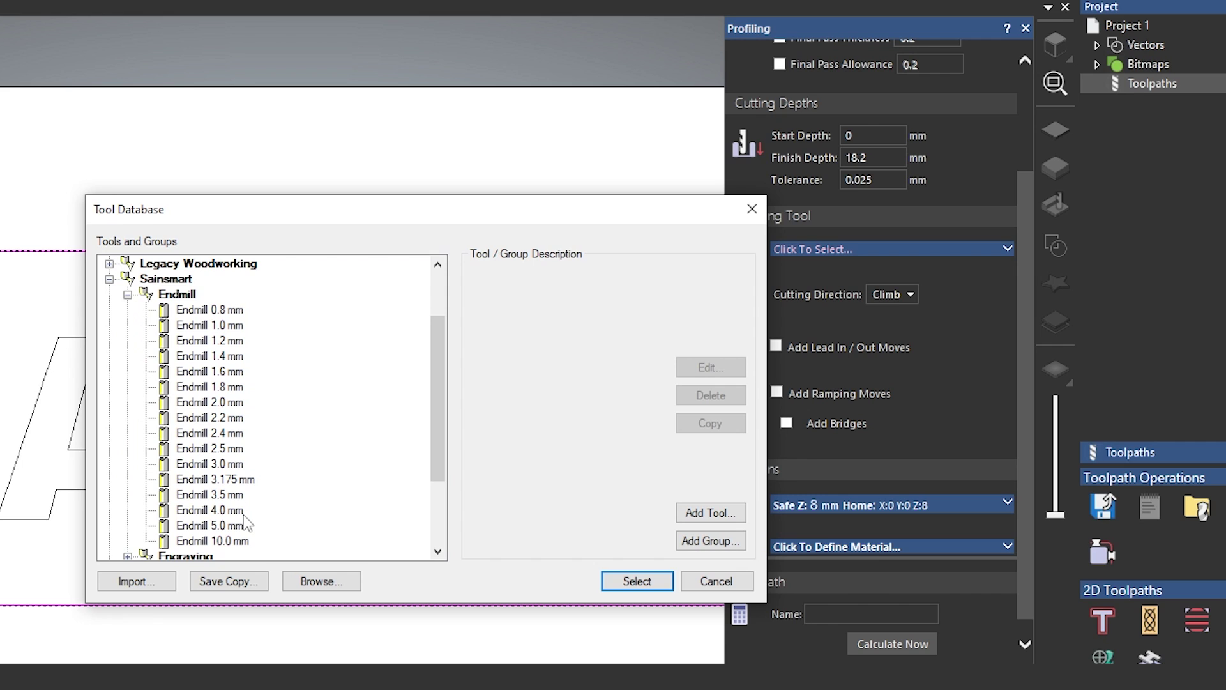
left_click(232, 480)
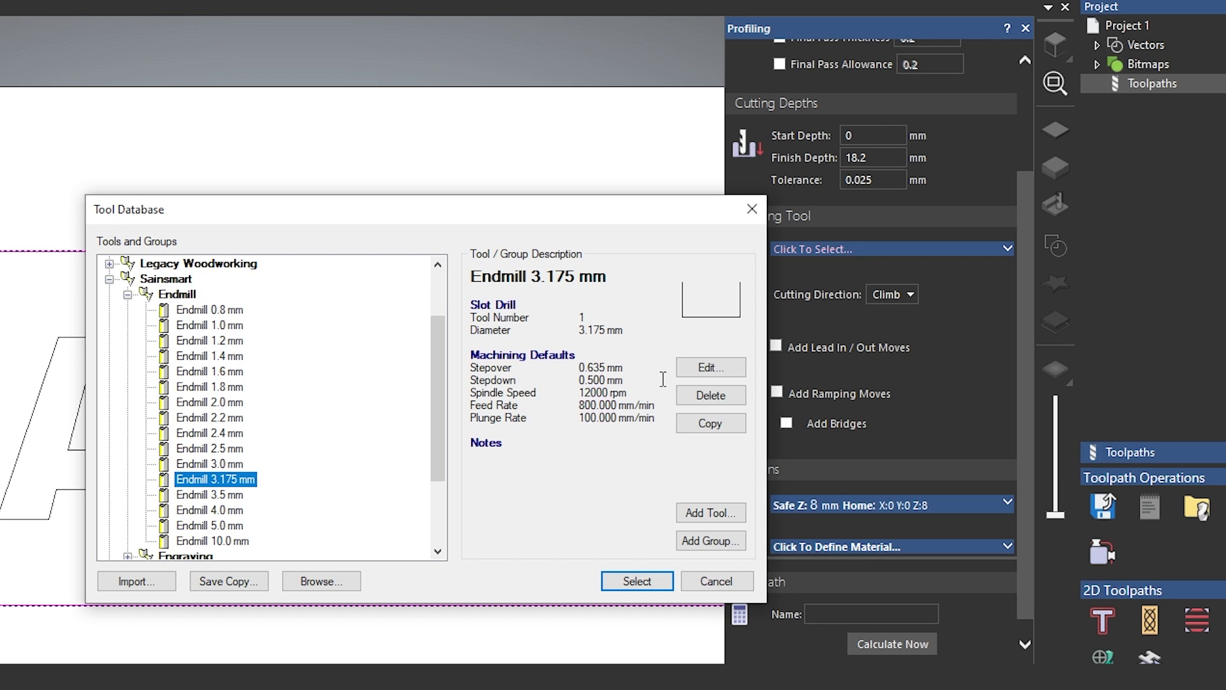
- Set the 3.175 mm endmill's stepdown to 0.4 mm in the database and assign it as the profiling tool
left_click(703, 372)
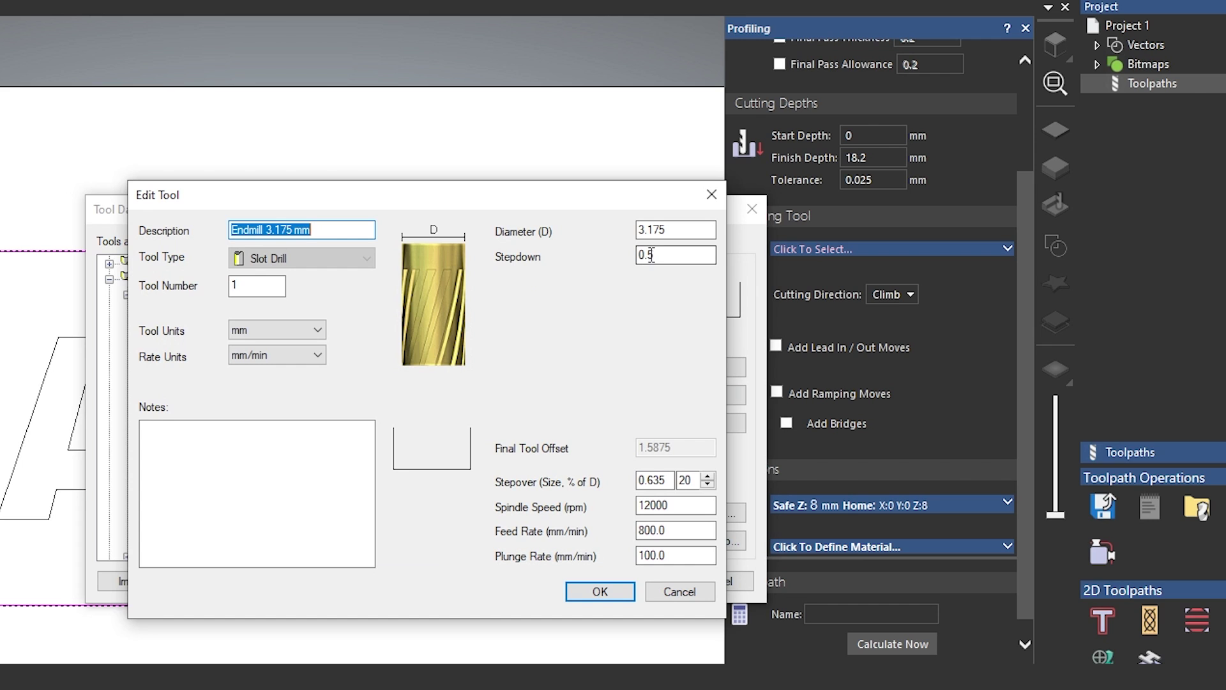
double_click(650, 254)
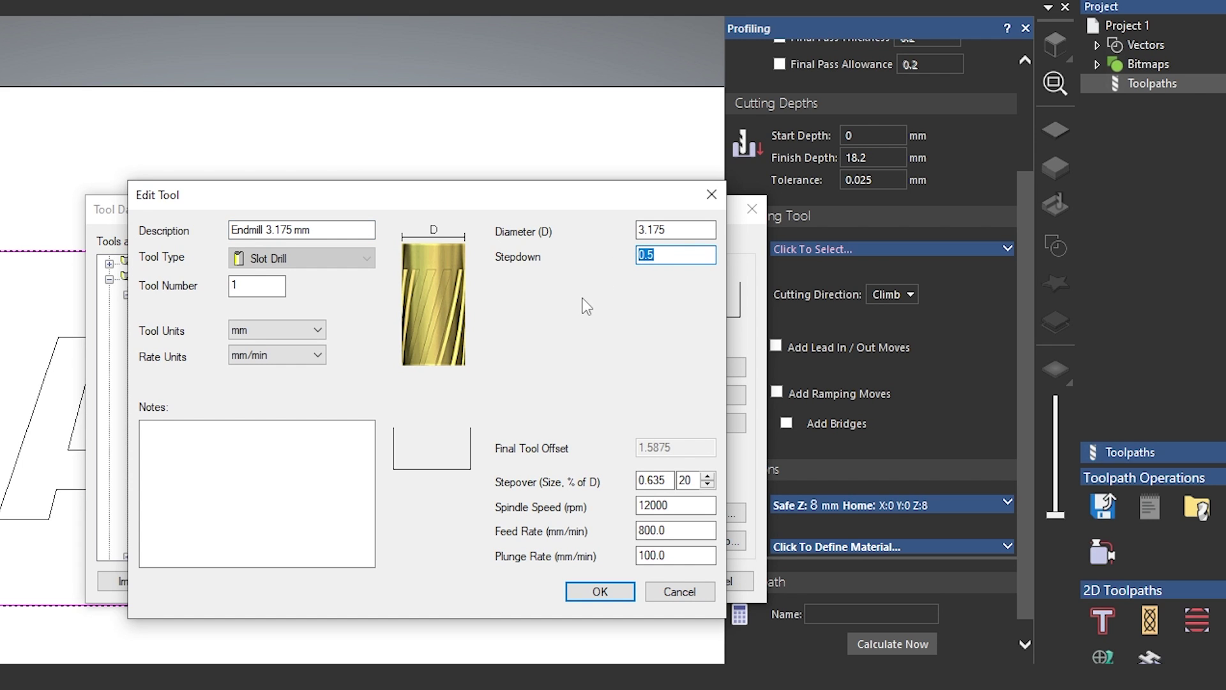
type("0.4")
left_click(605, 593)
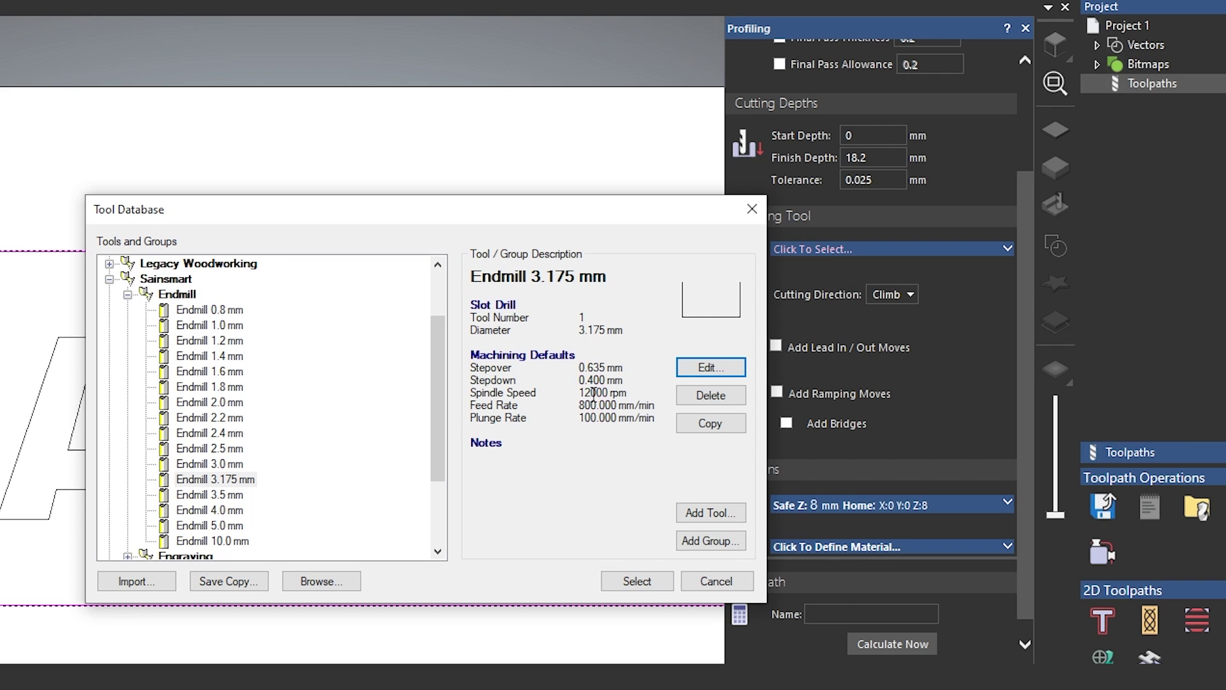
left_click_drag(623, 380, 578, 381)
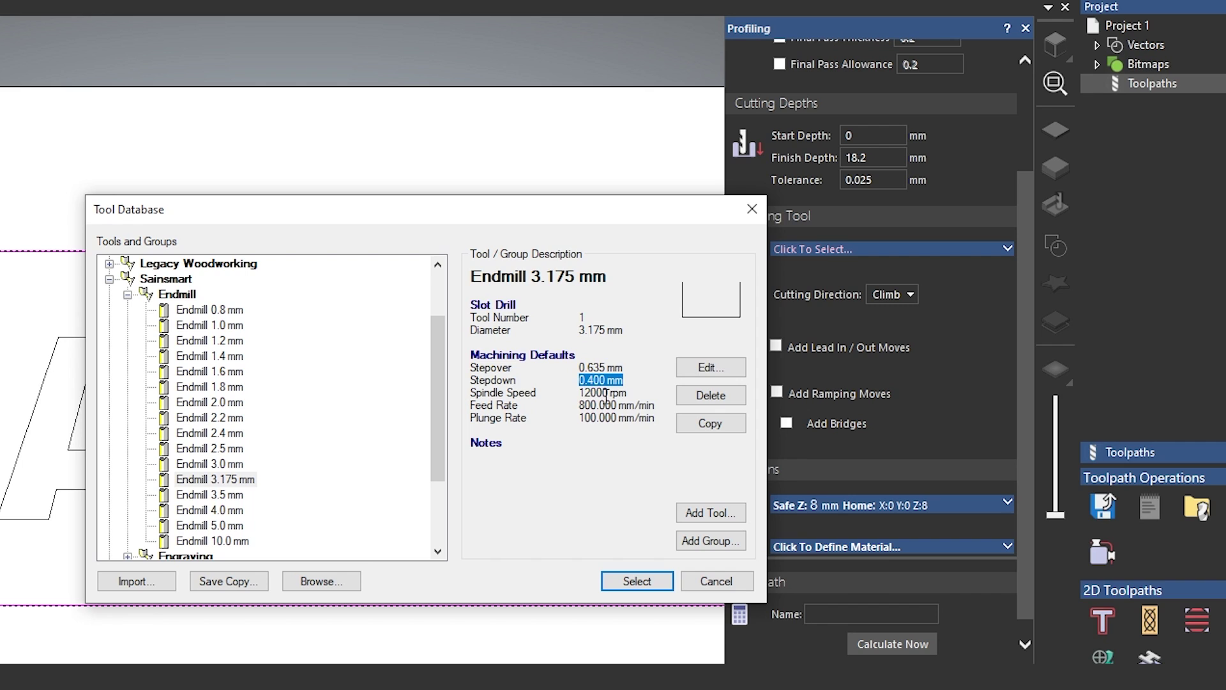
left_click(623, 469)
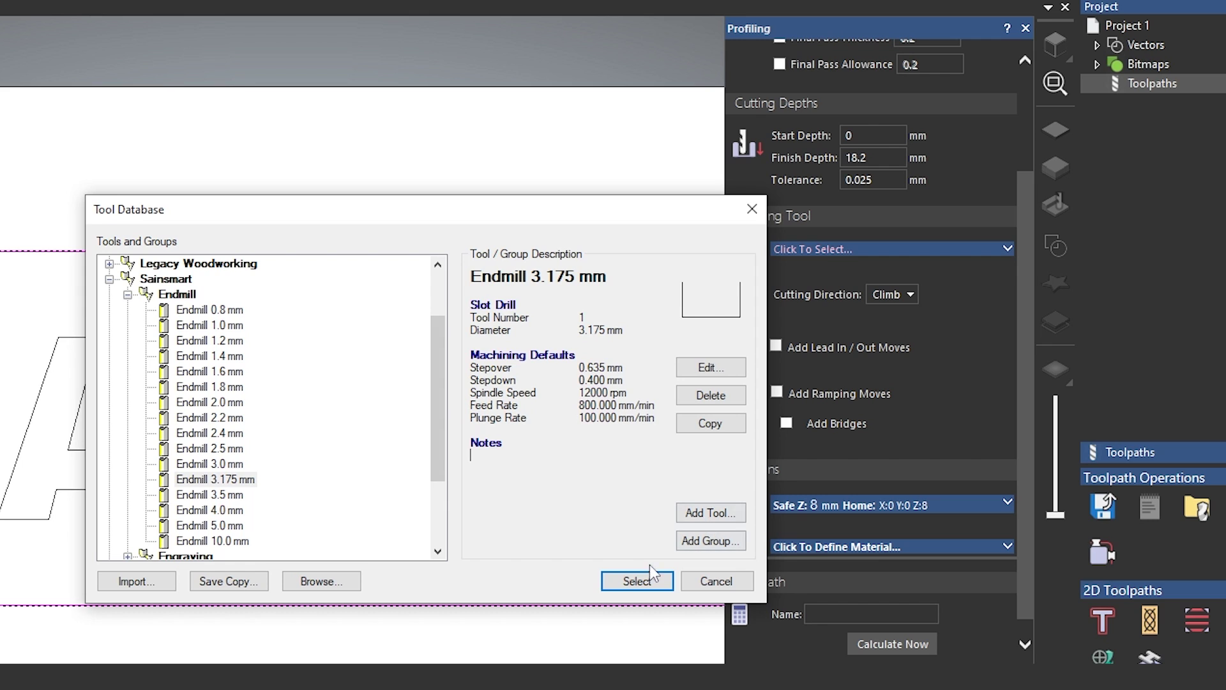
left_click(636, 584)
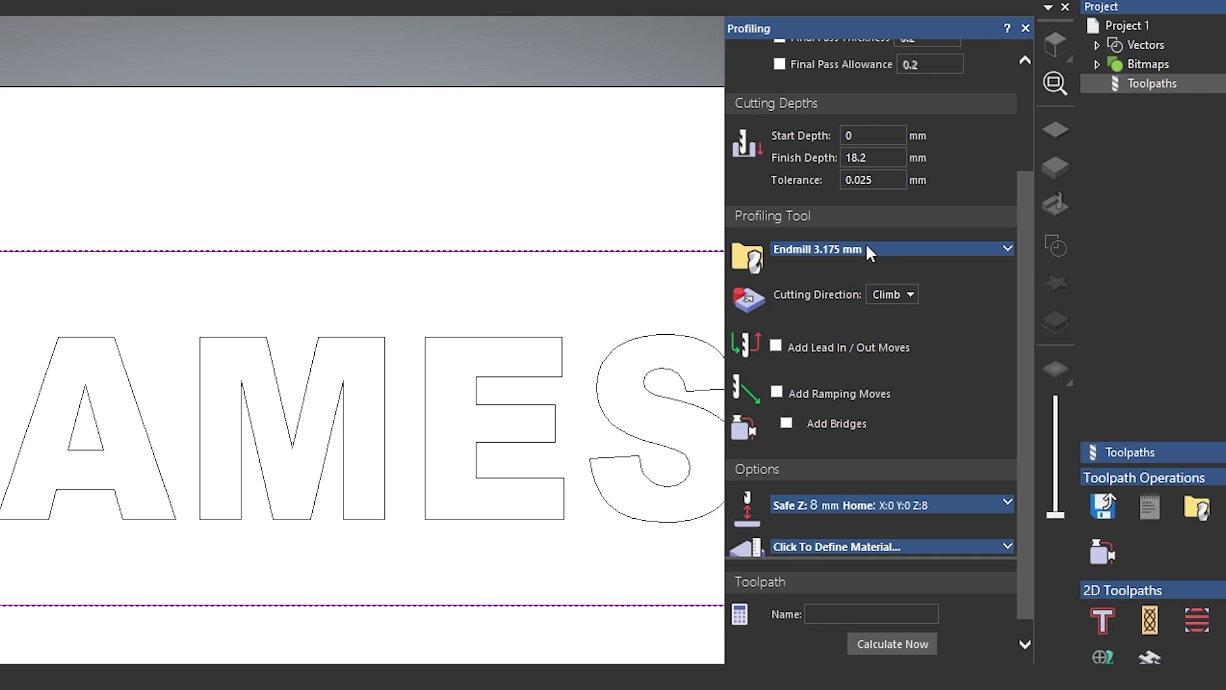
- Override the profiling tool's stepdown to 0.8 mm for this toolpath only
left_click(1007, 248)
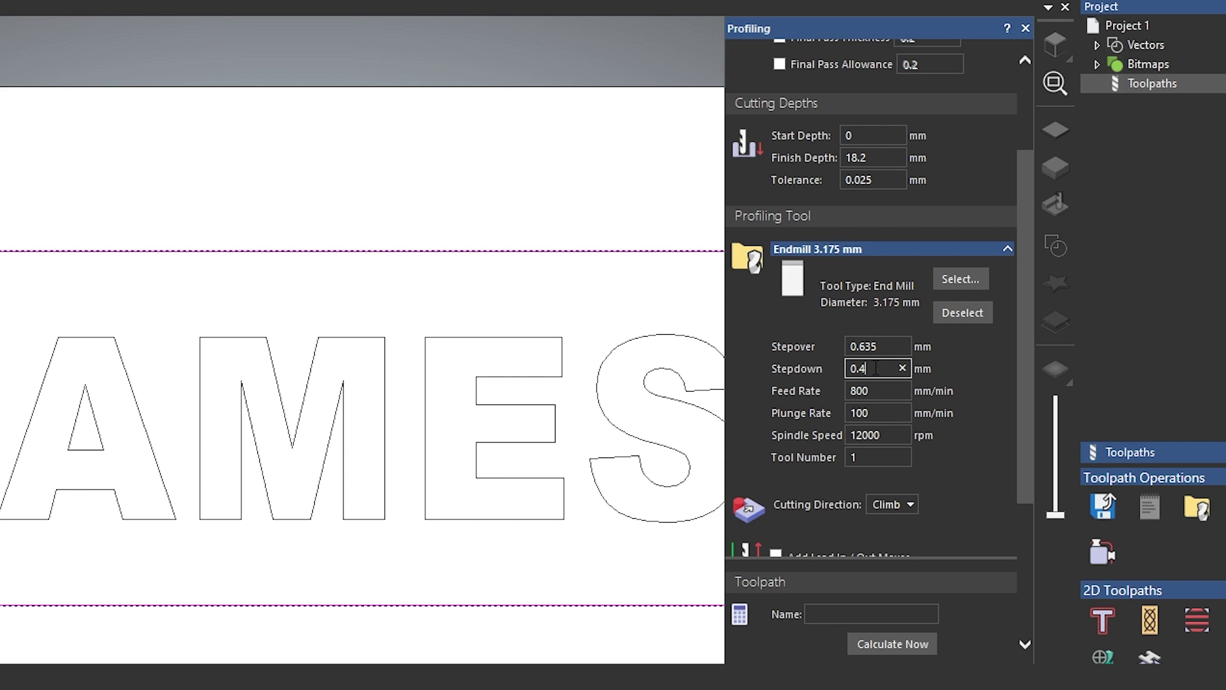
double_click(855, 369)
type("0.8")
key("Tab")
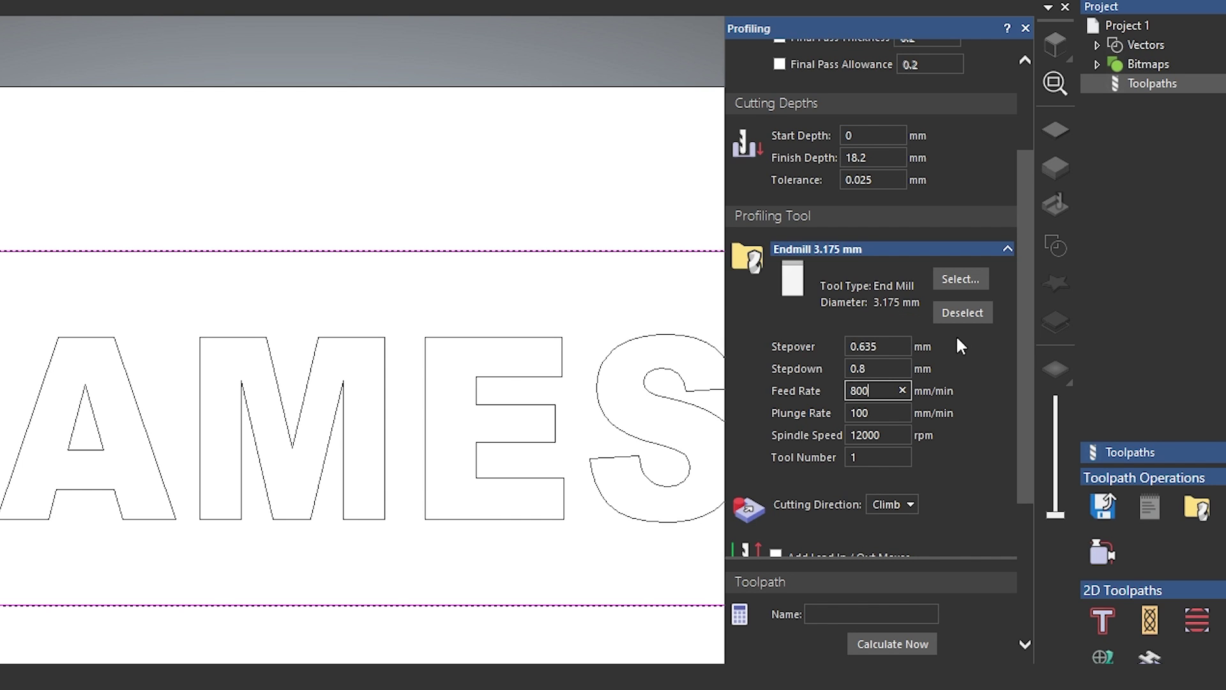
- Compare the Endmill 3.175 mm's stored machining defaults in the tool database with this toolpath's own cutting parameters
left_click(959, 279)
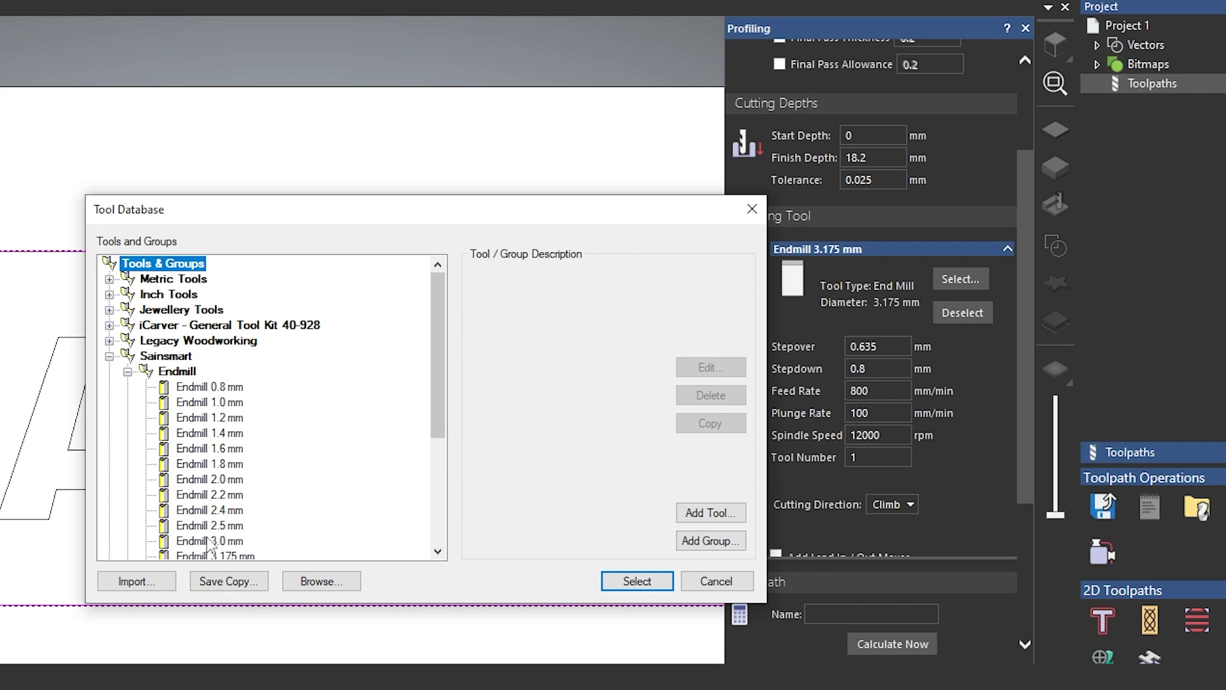
left_click(216, 555)
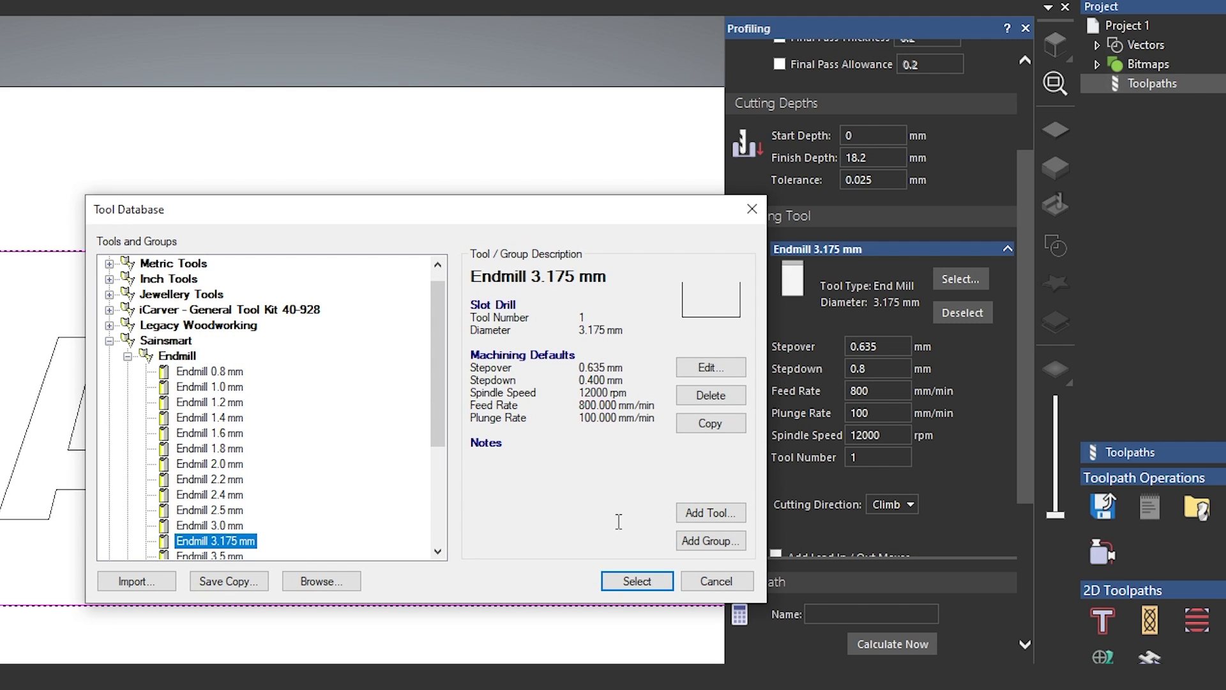
mouse_move(616, 380)
left_mouse_down()
mouse_move(577, 382)
mouse_move(599, 386)
left_mouse_up()
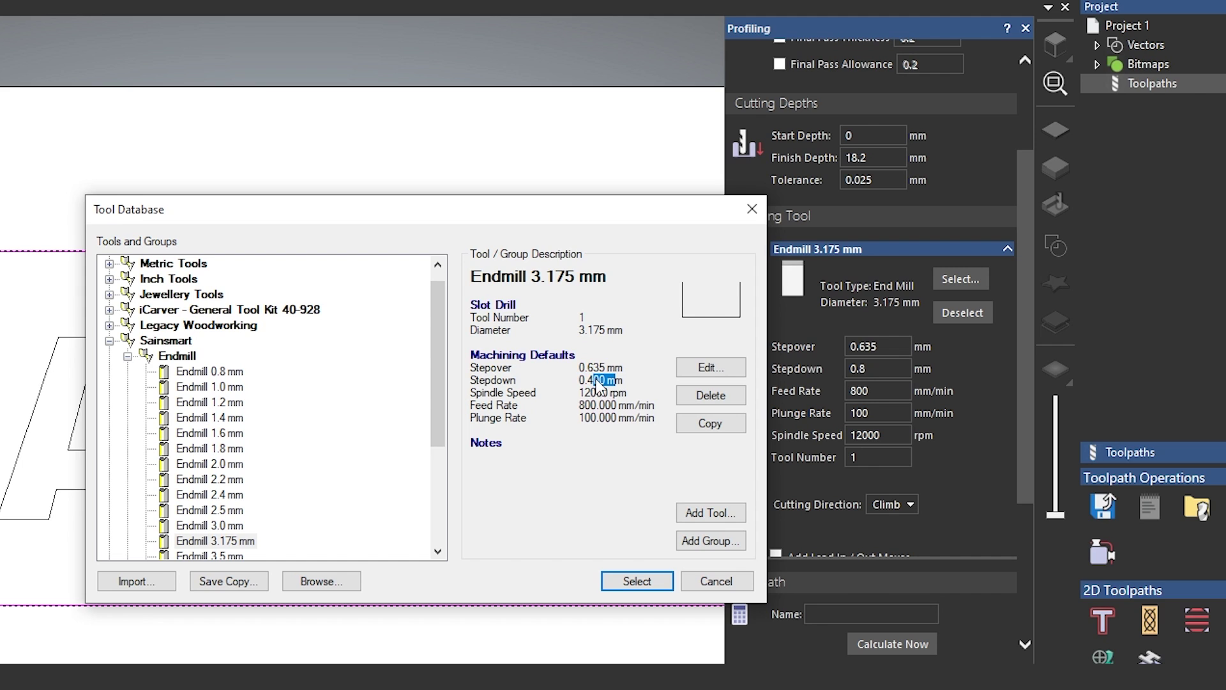
left_click(697, 580)
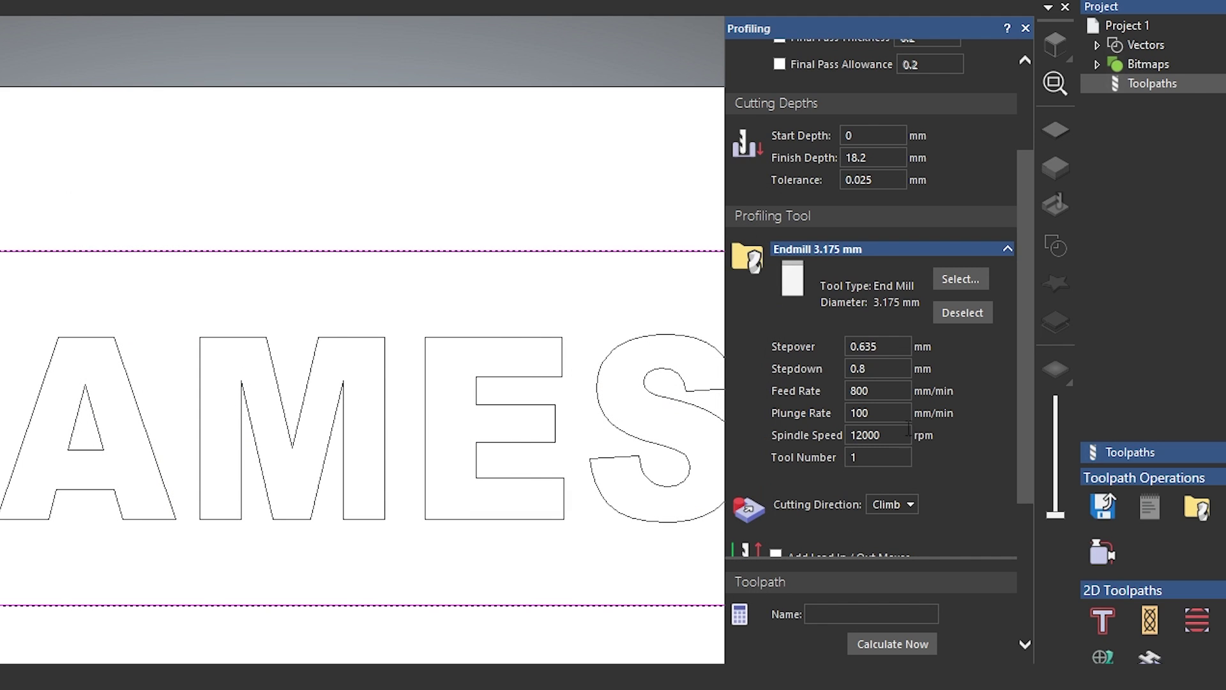
left_click(889, 368)
left_click(883, 415)
left_click(898, 344)
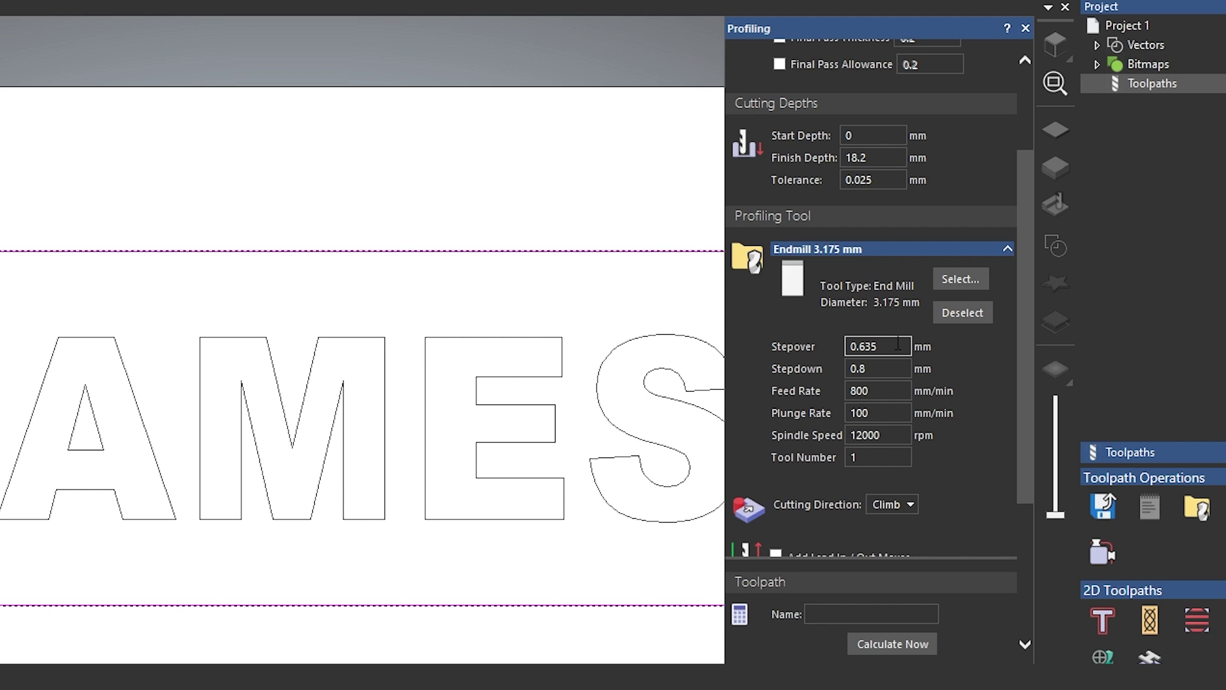
left_click(973, 279)
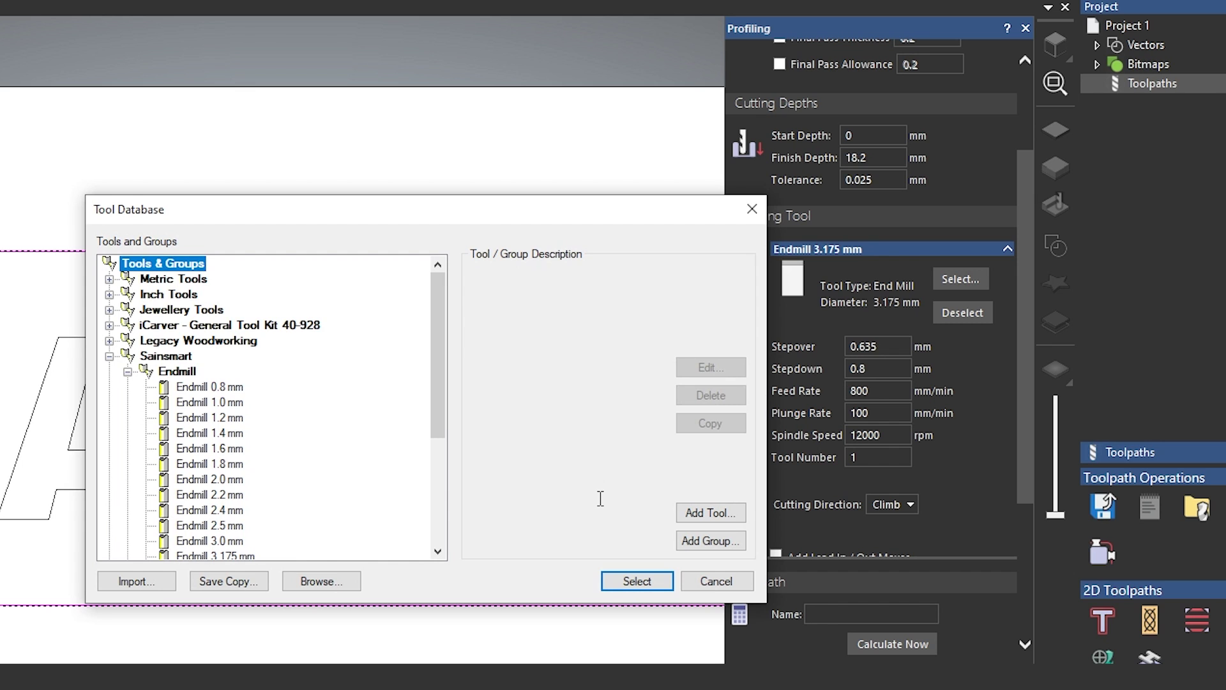
left_click(716, 580)
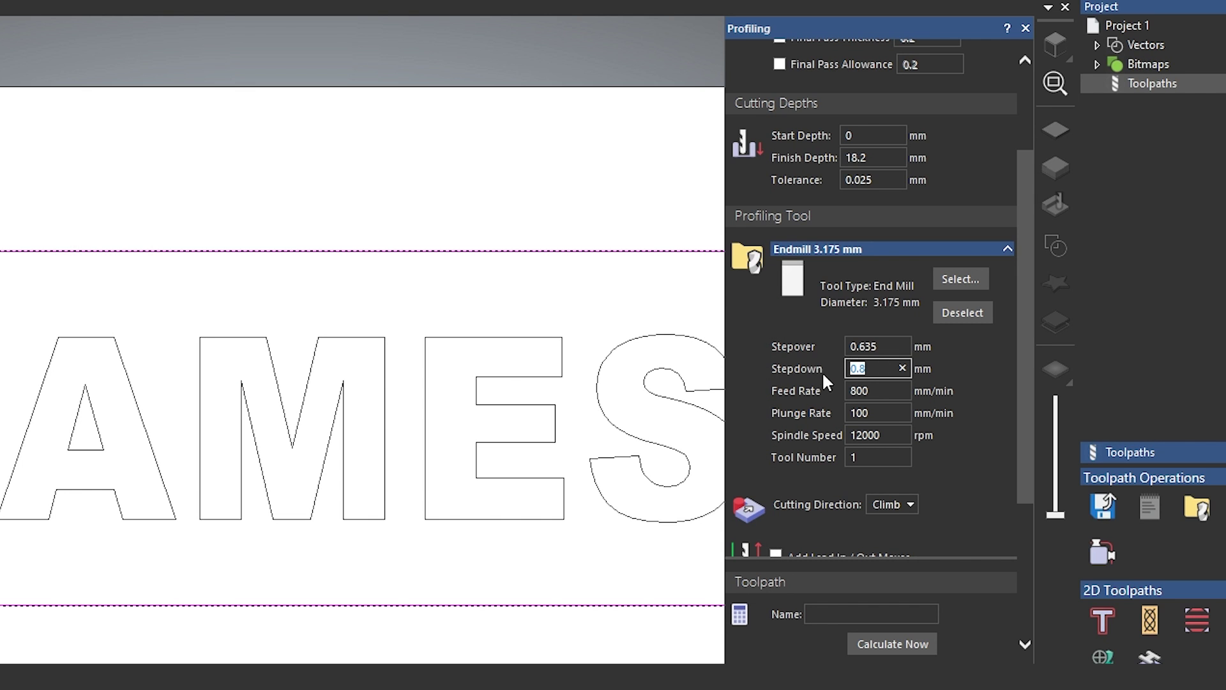
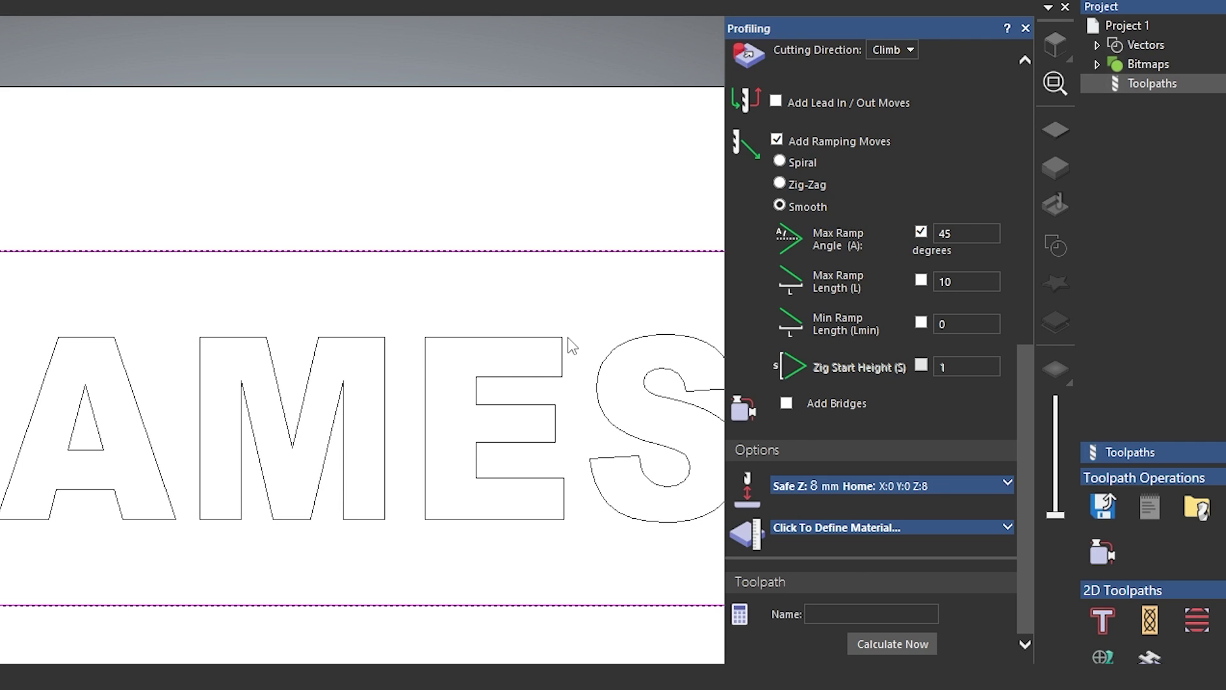
- Enable bridges for the profile with a length of 8 mm and a thickness of 3 mm, keeping the 3D bridge type
left_click(787, 404)
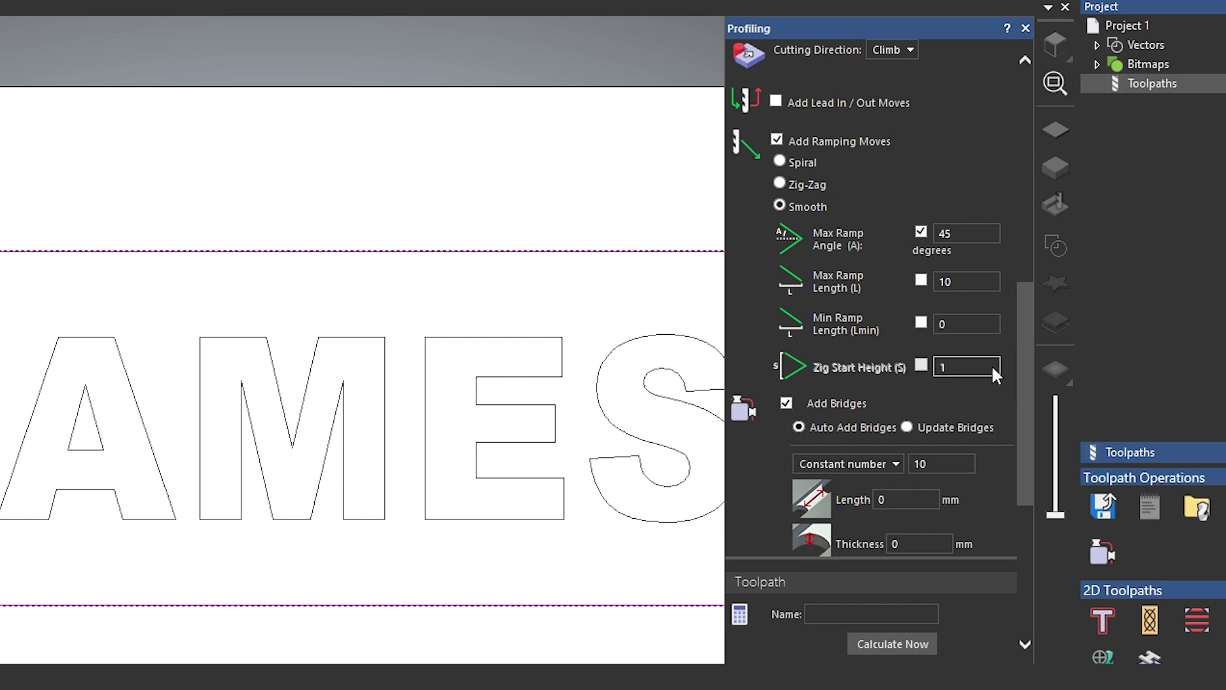
scroll(992, 369, "down", 5)
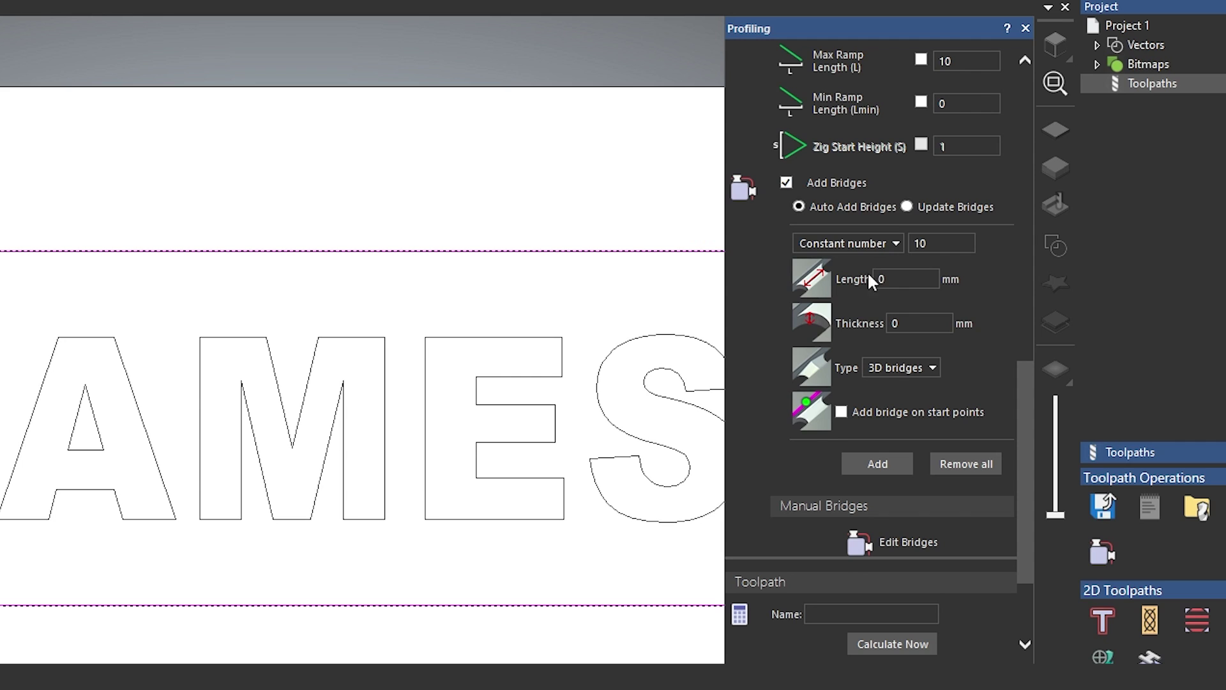
left_click(917, 283)
left_click(889, 323)
left_click(926, 369)
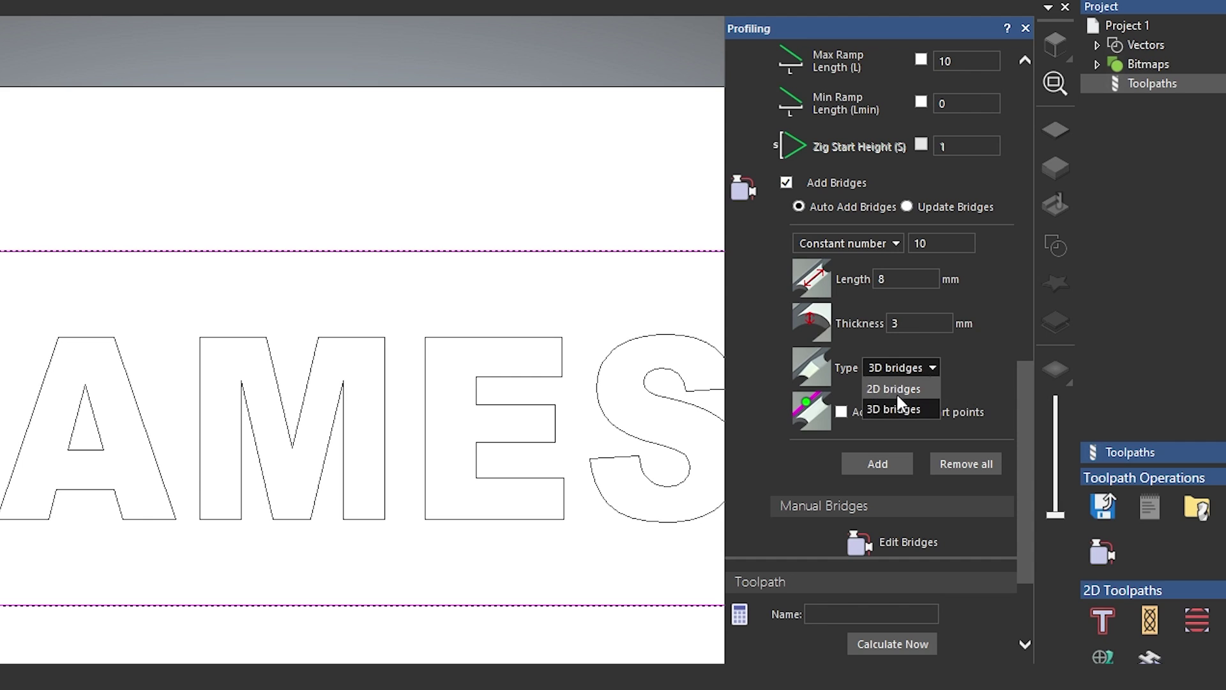
left_click(976, 380)
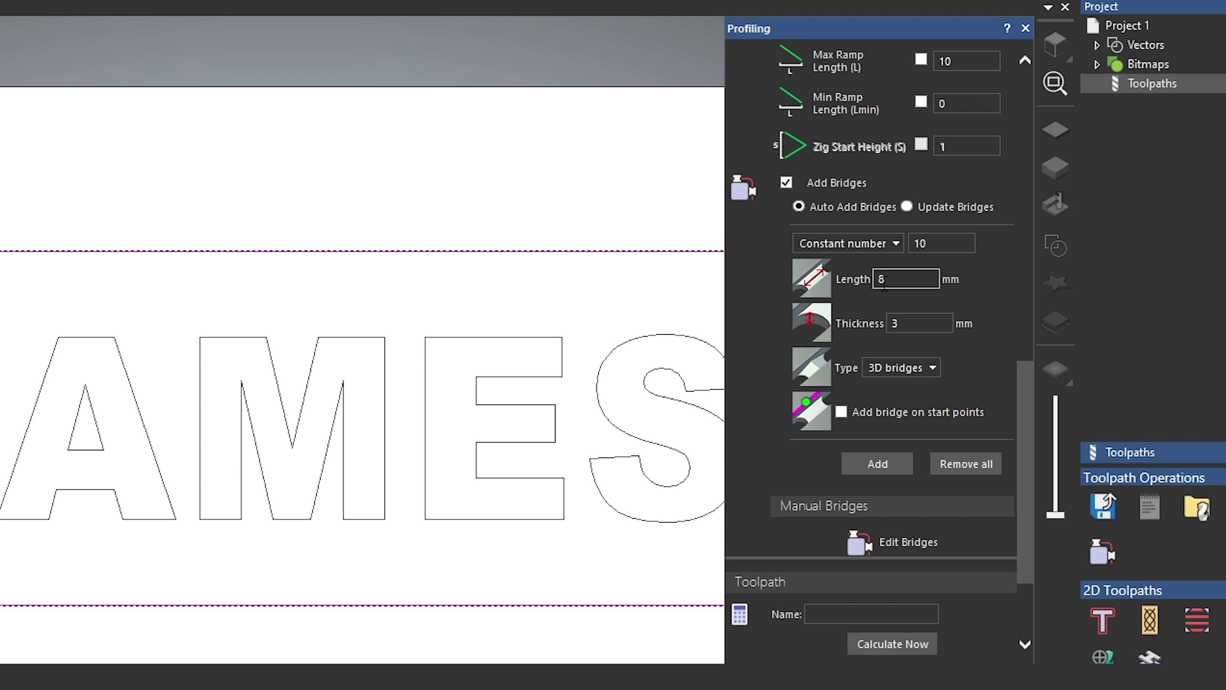
- Try automatically placing a constant number of 10 bridges on the border, and remove them all
left_click(891, 242)
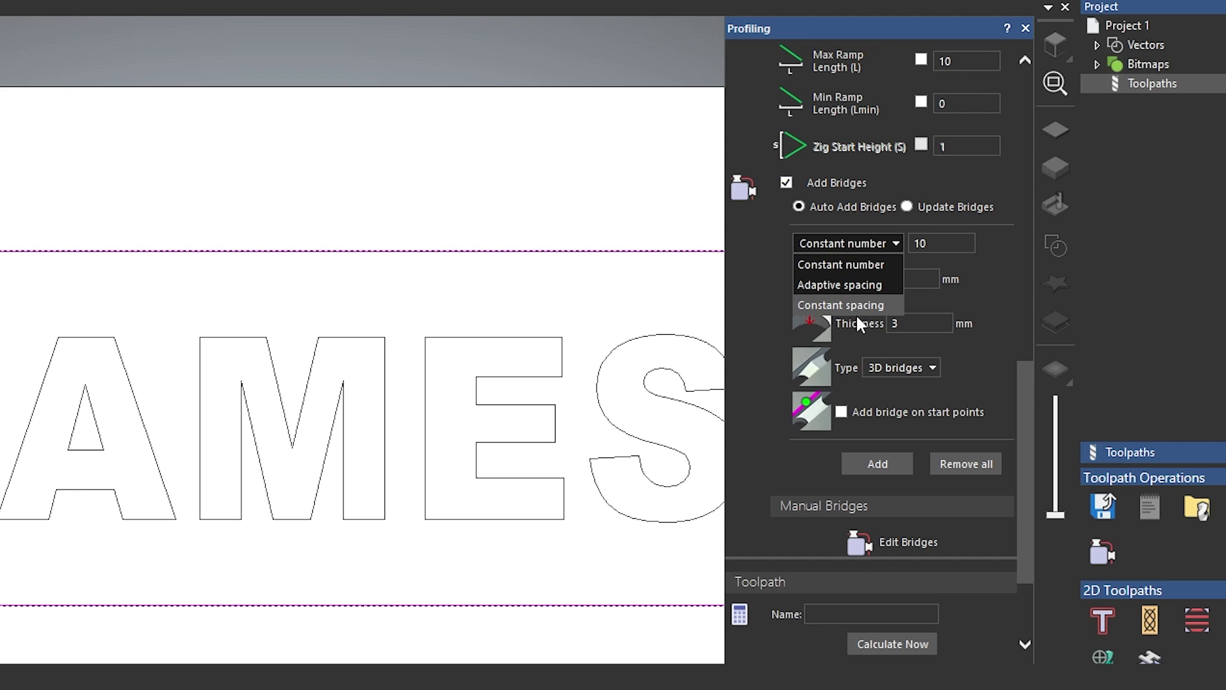
left_click(869, 263)
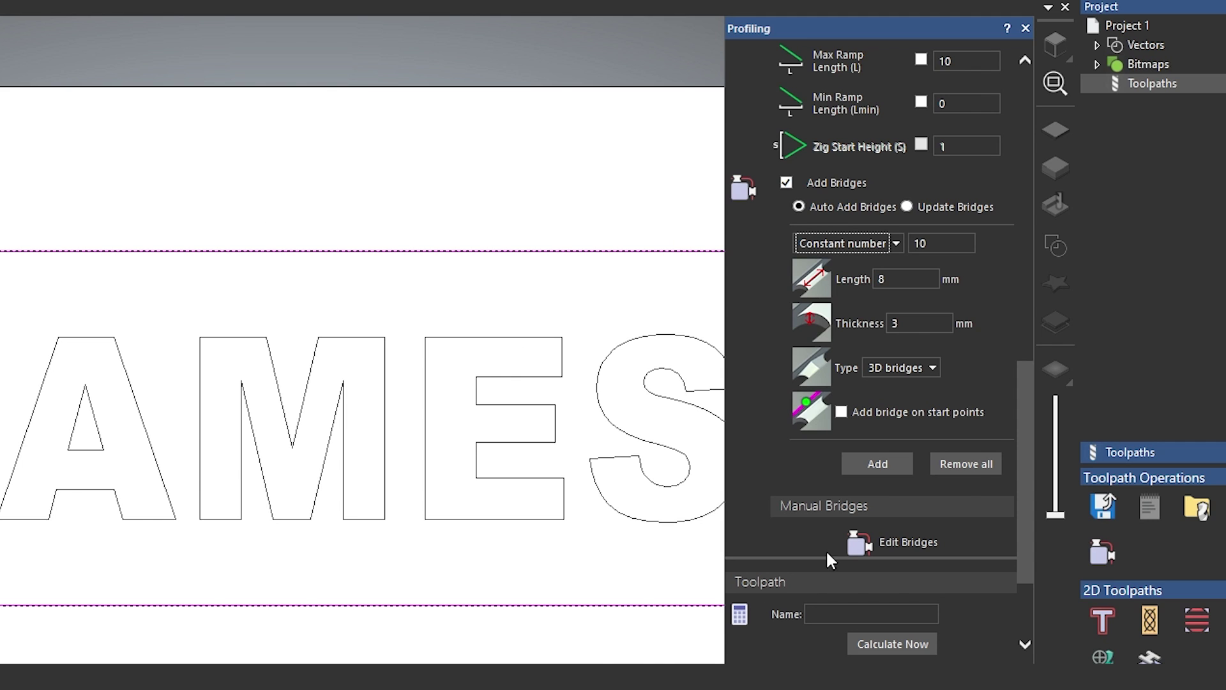
left_click(884, 460)
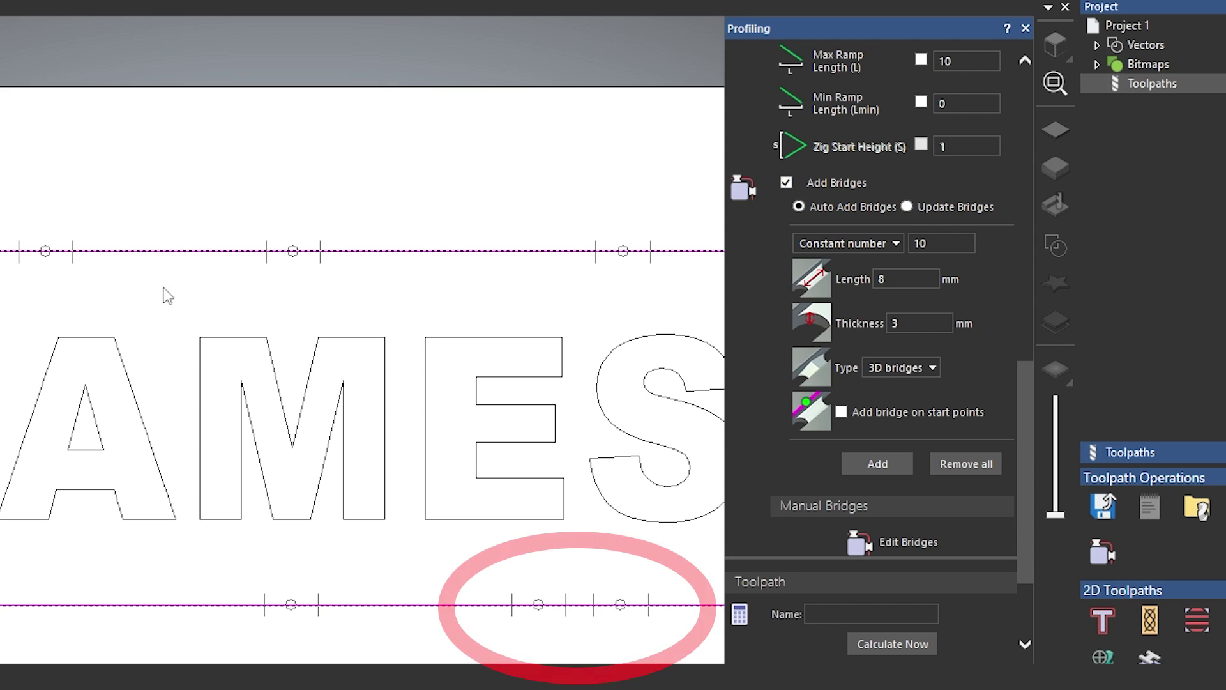
left_click(981, 477)
- Set the constant number of bridges to 8 and add them to the border
double_click(913, 243)
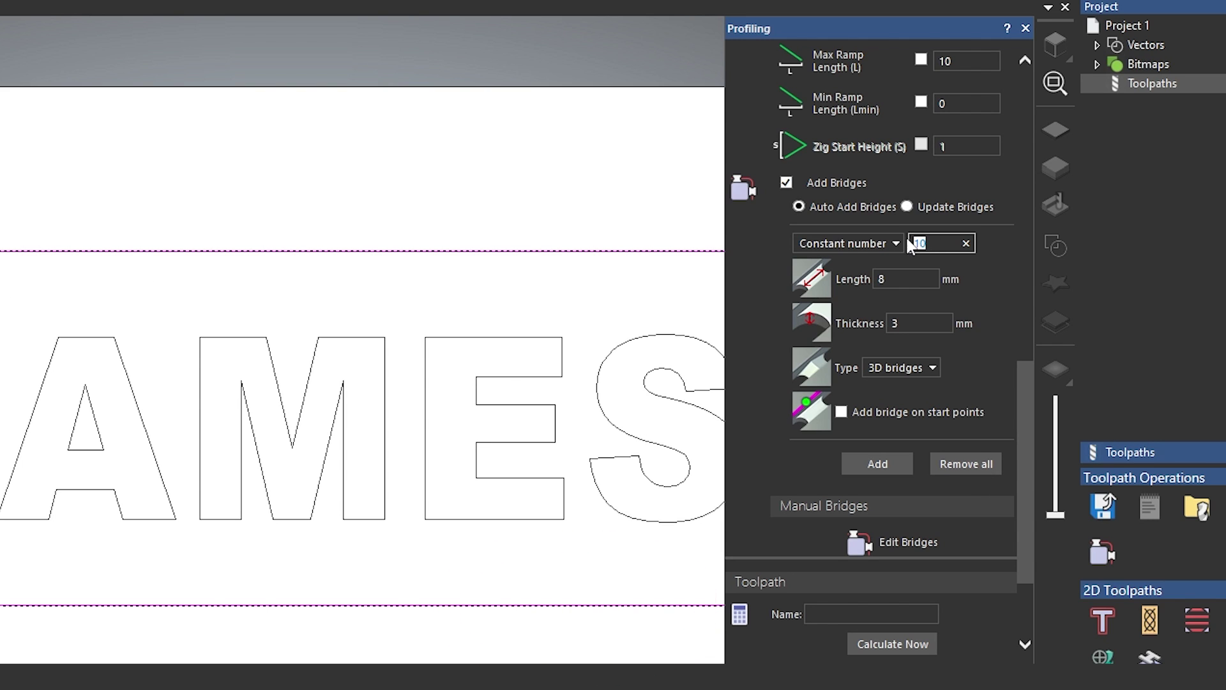
type("8")
left_click(883, 466)
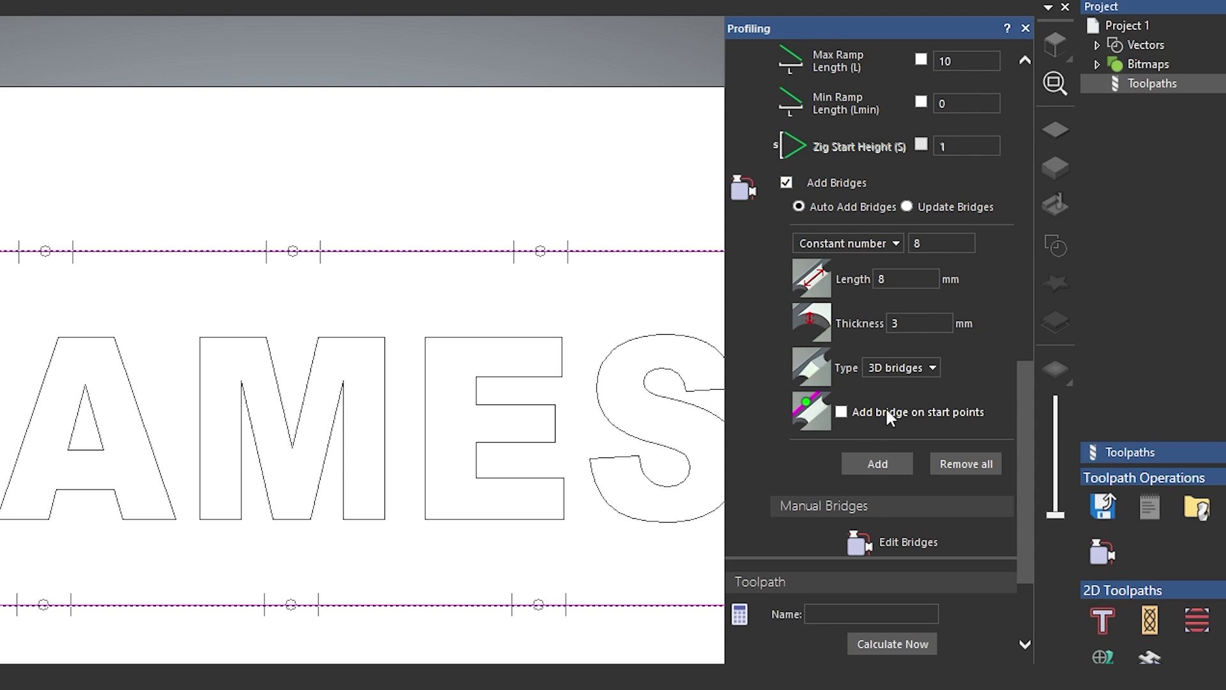
- View the border's bridges in manual bridge editing and exit without editing them
scroll(888, 407, "down", 2)
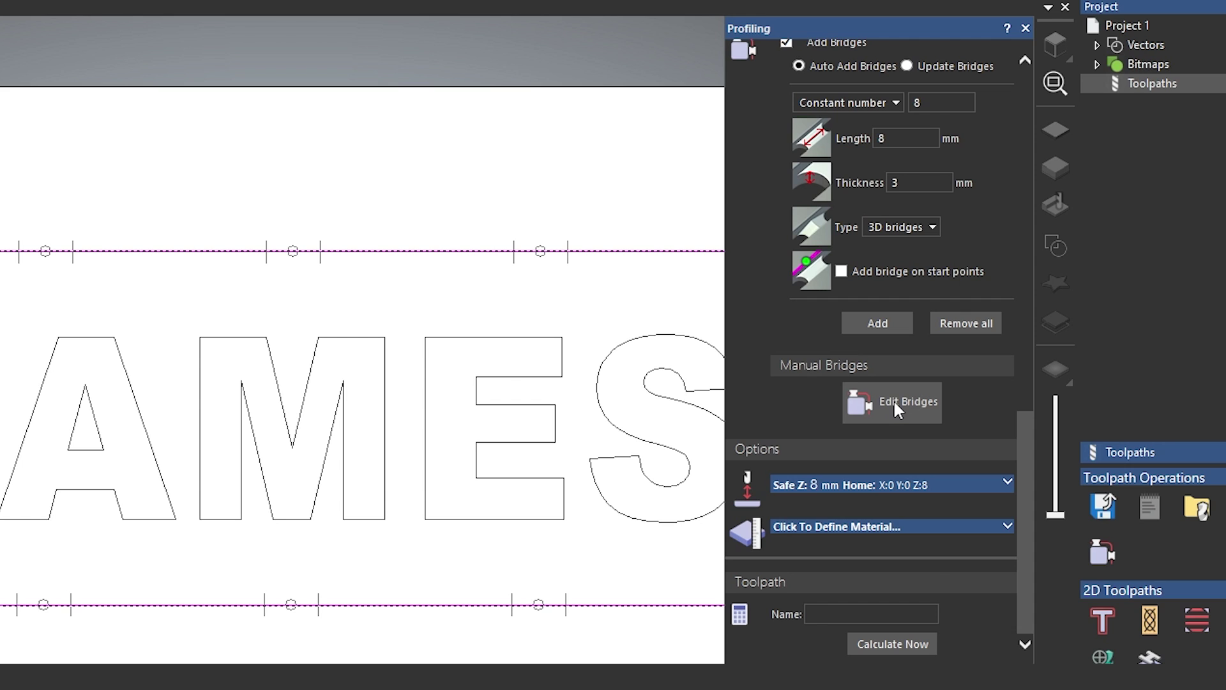
left_click(891, 401)
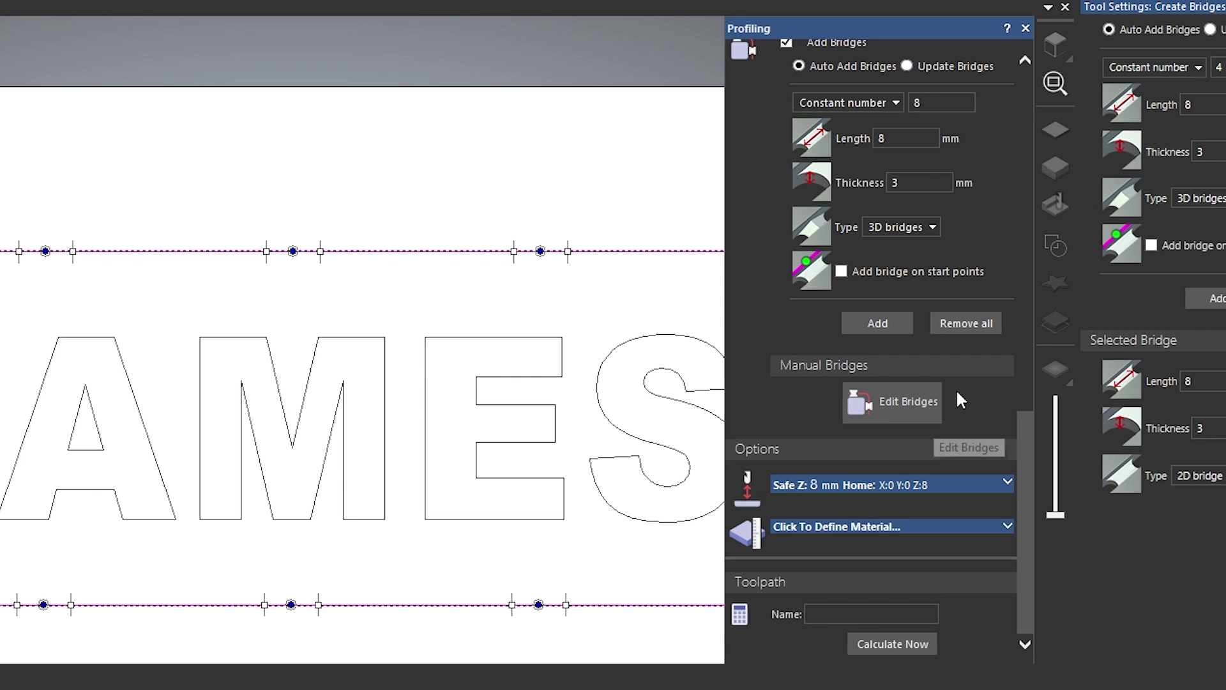
left_click(907, 402)
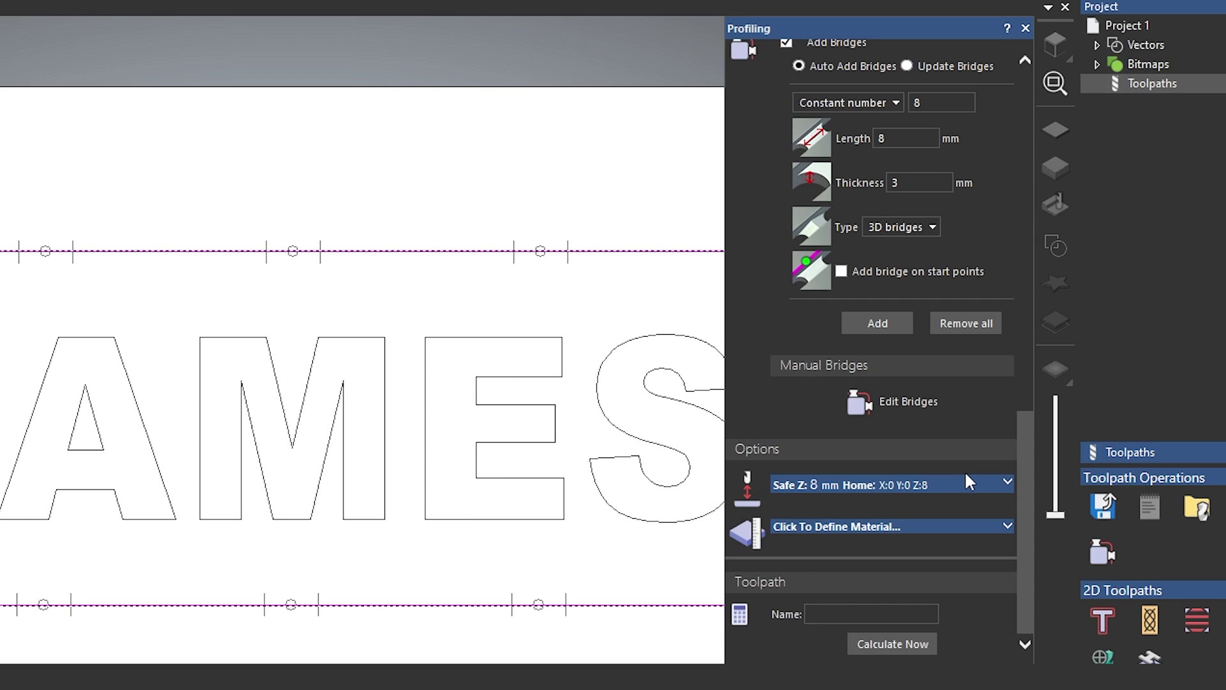
- Define the material with a thickness of 18 mm and Z zero at its top surface
left_click(1010, 483)
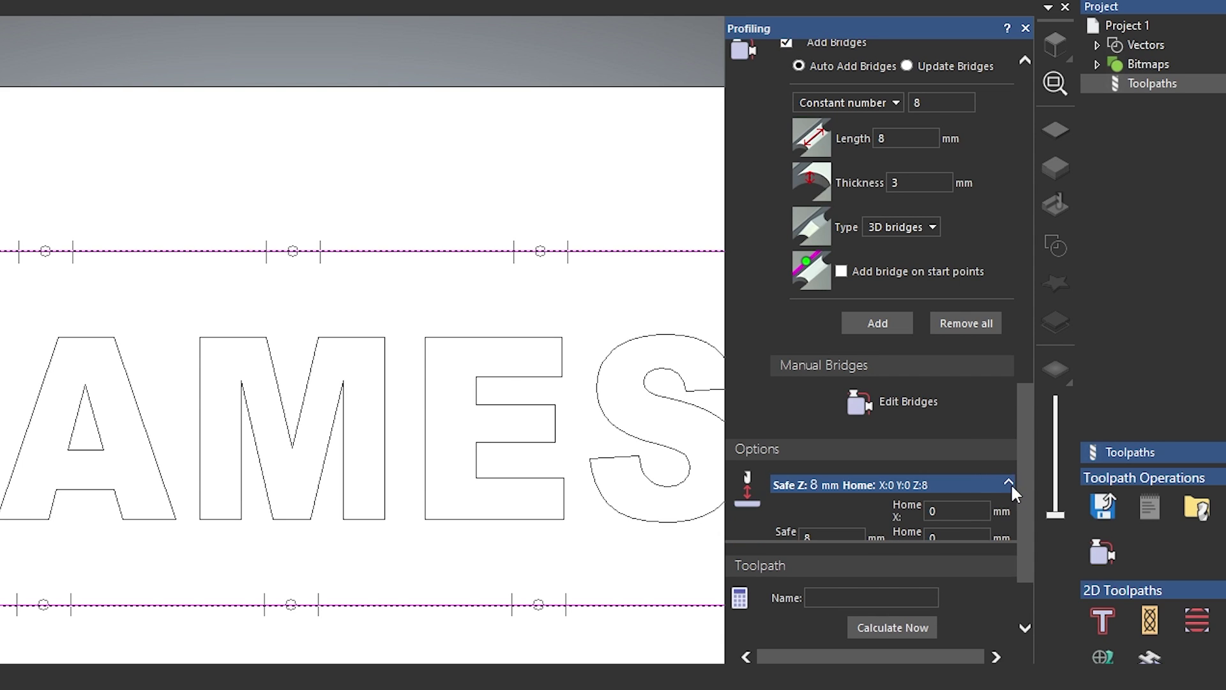
scroll(1022, 485, "down", 3)
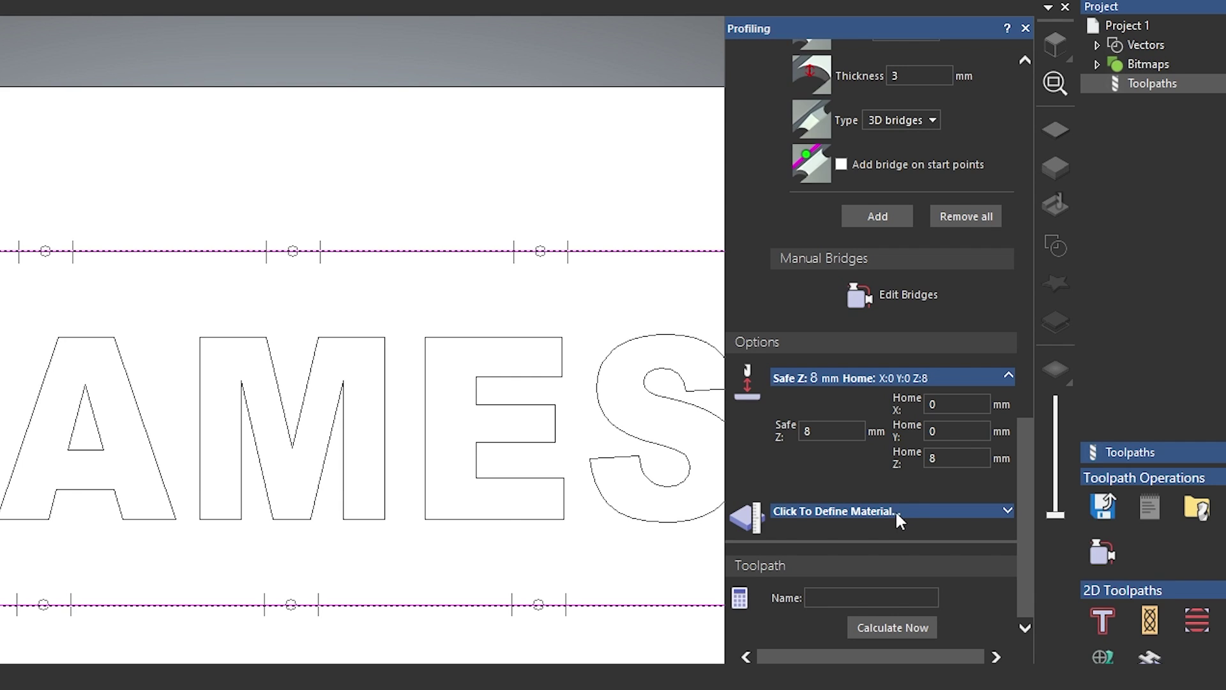
left_click(1009, 510)
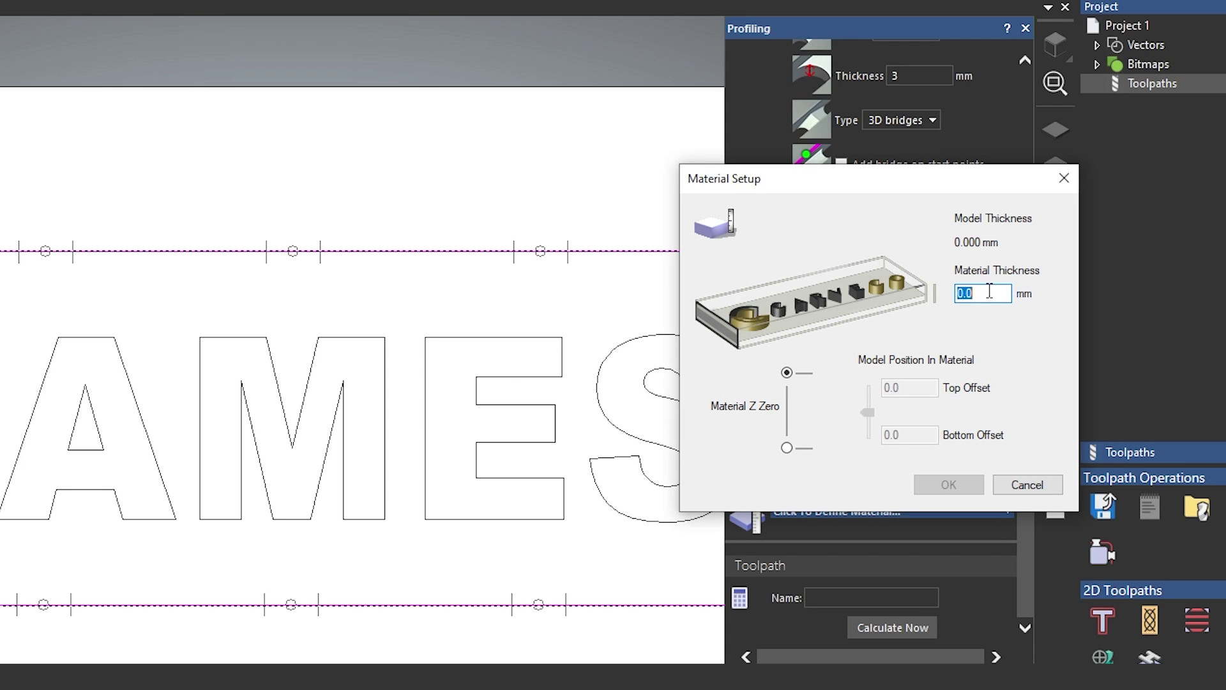
type("18")
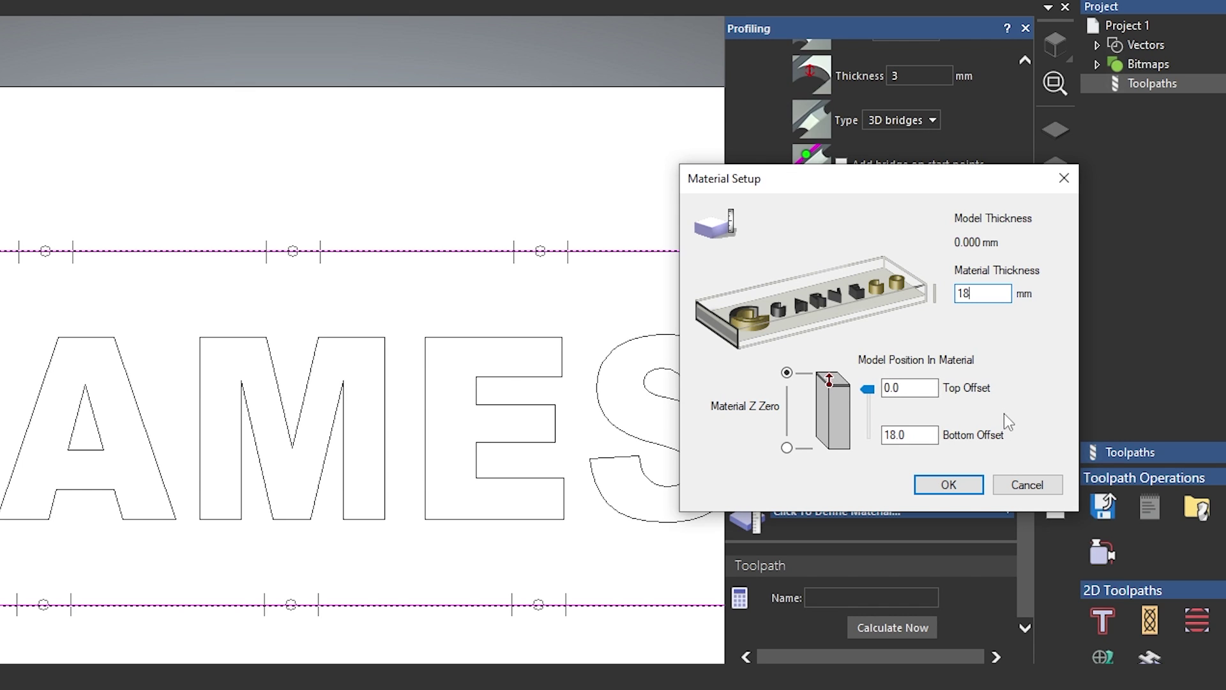
left_click(966, 492)
- Name the toolpath "Outside profile" and calculate it
left_click(862, 597)
type("Out")
type("side pro")
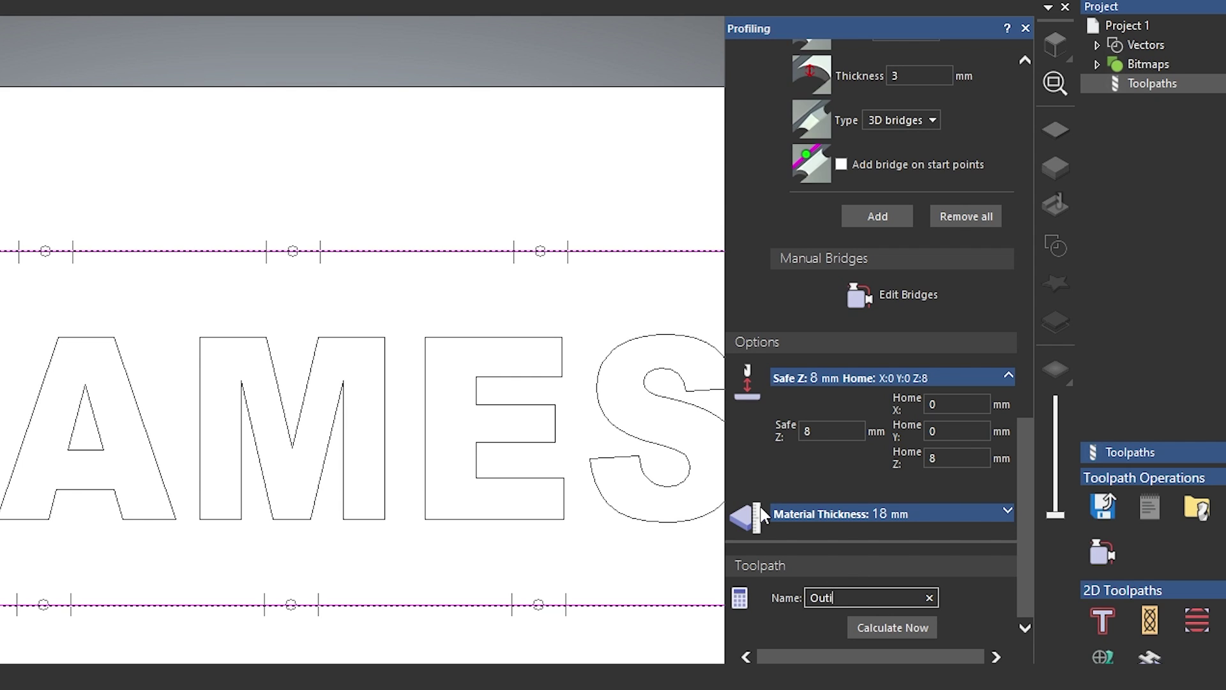
type("file")
left_click(917, 632)
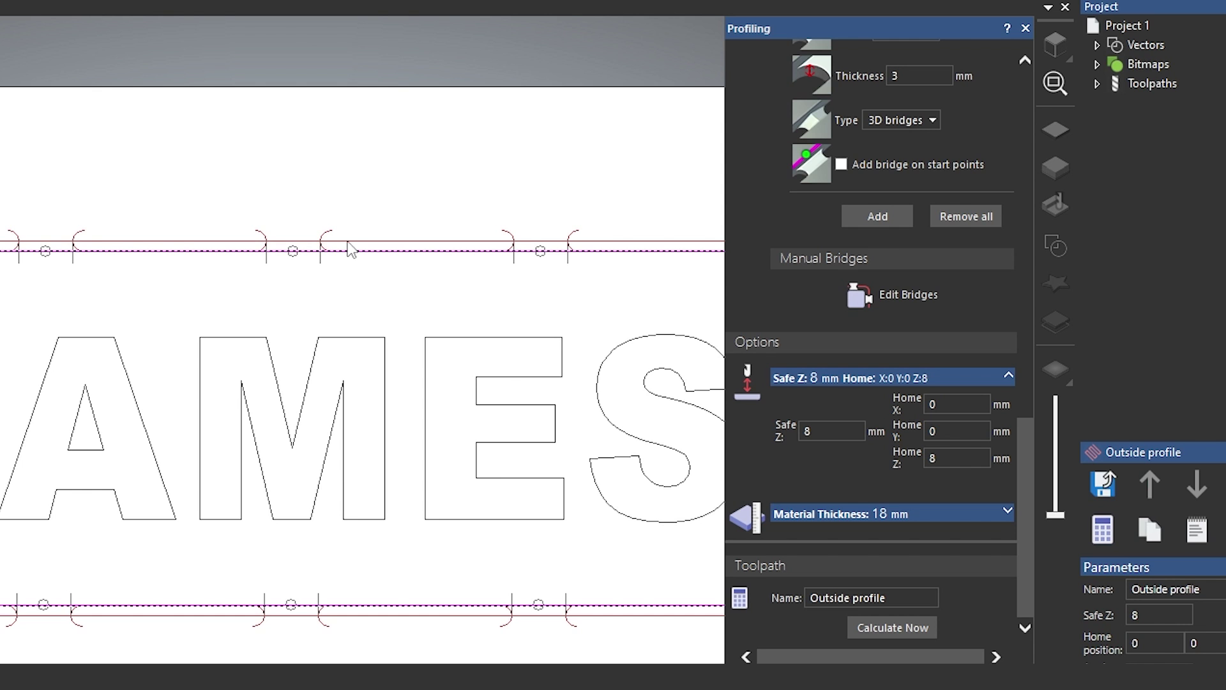
- Change the profile type to Along the selected vectors, recalculate the toolpath and close the profiling settings
left_click_drag(1024, 486, 1064, 117)
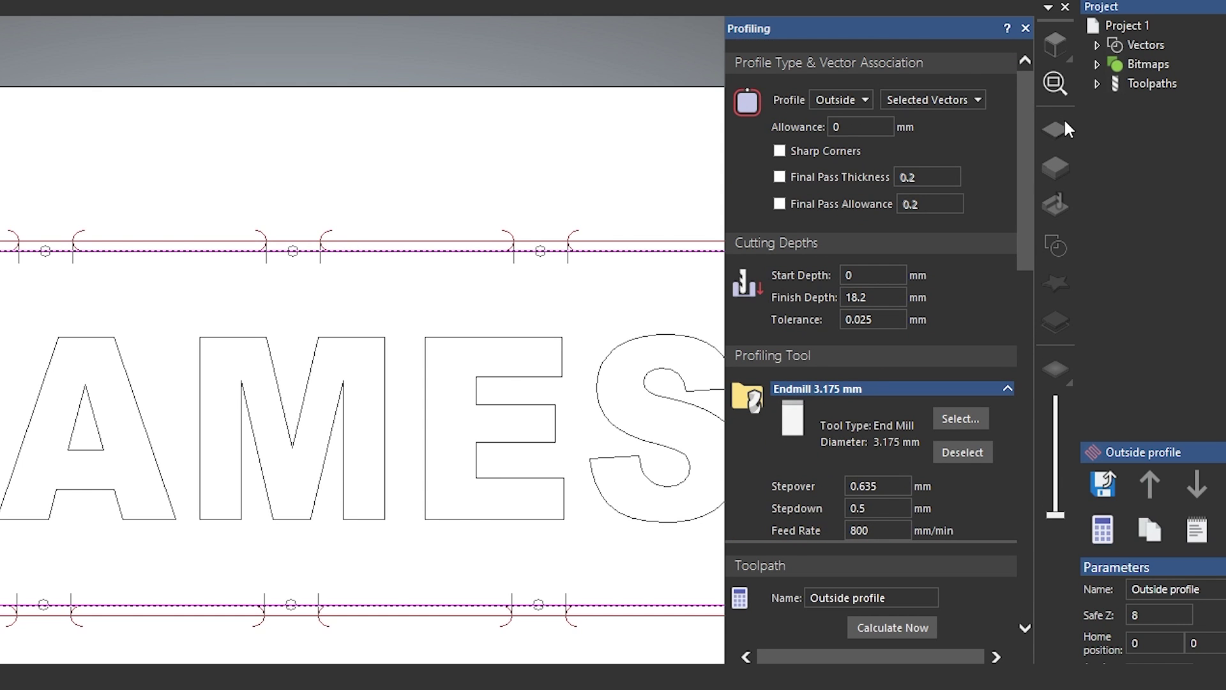
left_click(860, 102)
left_click(844, 120)
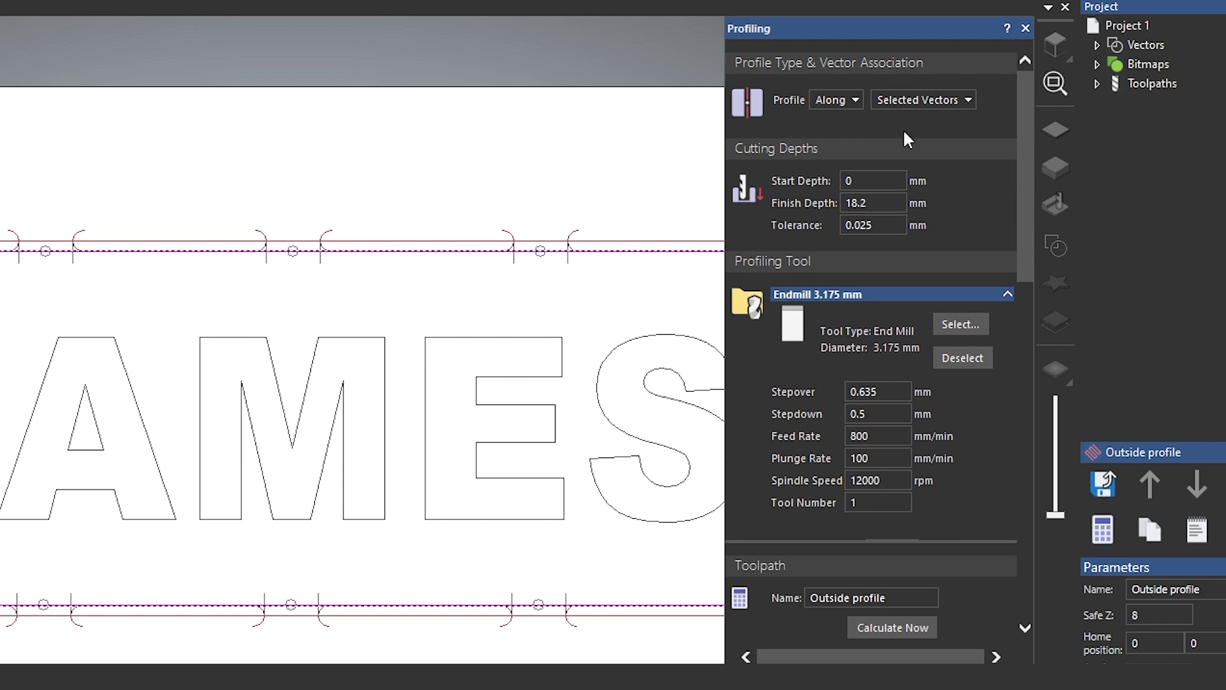
left_click_drag(1030, 151, 1041, 439)
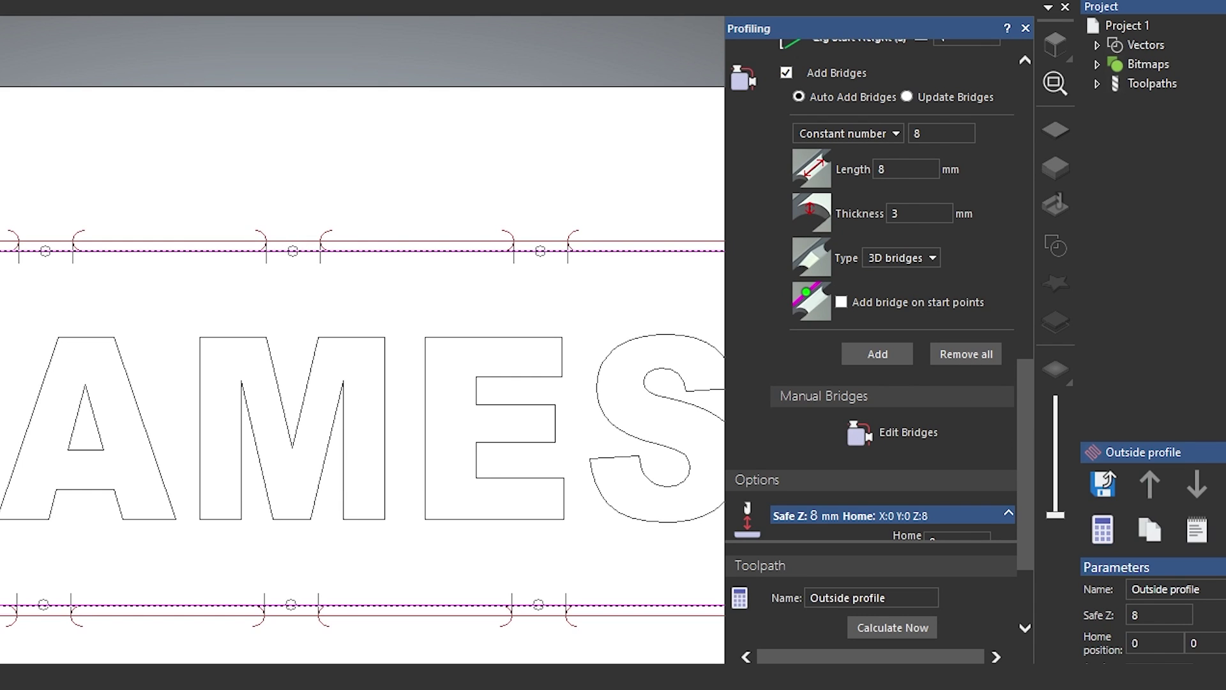
left_click(906, 626)
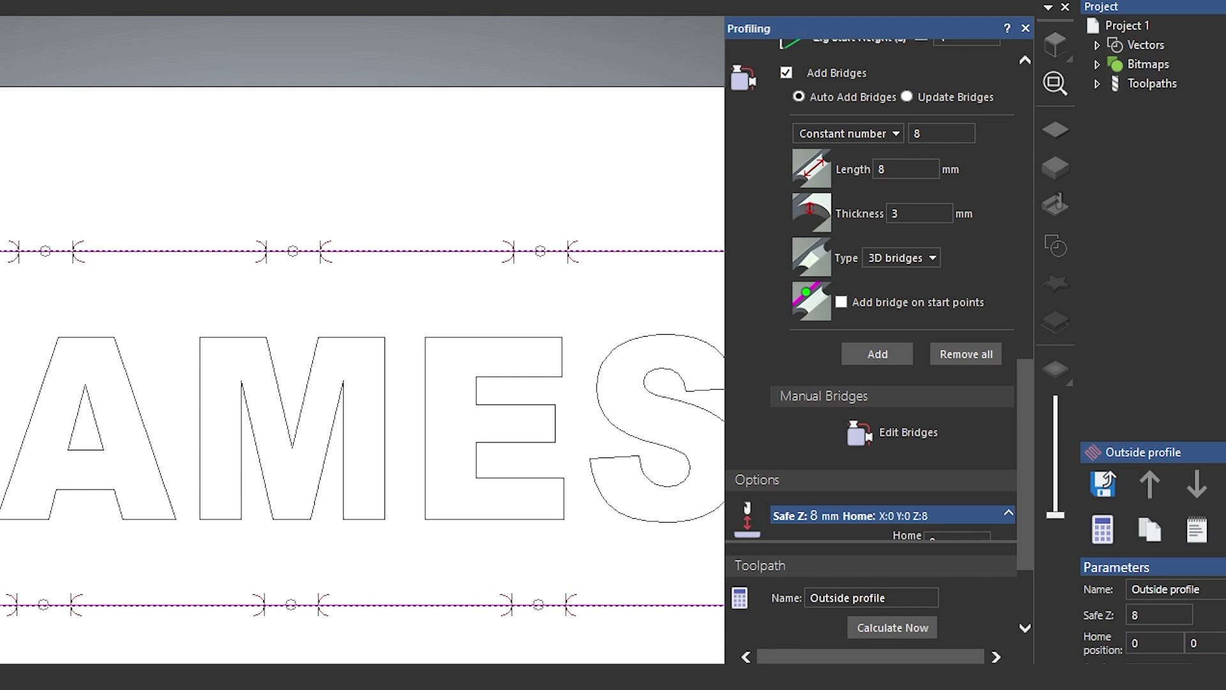
left_click(1026, 28)
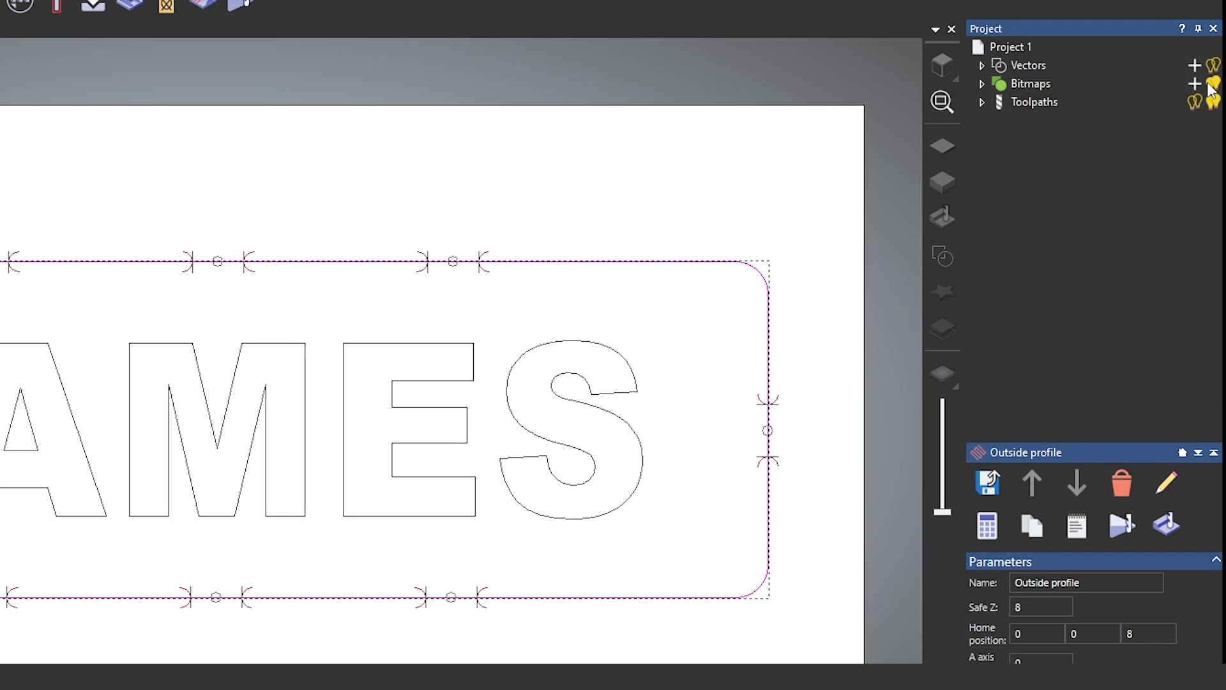
- Toggle the visibility of all vectors and toolpaths to examine the profile toolpath separately, and leave both shown
left_click(1195, 102)
left_click(1194, 102)
left_click(1214, 65)
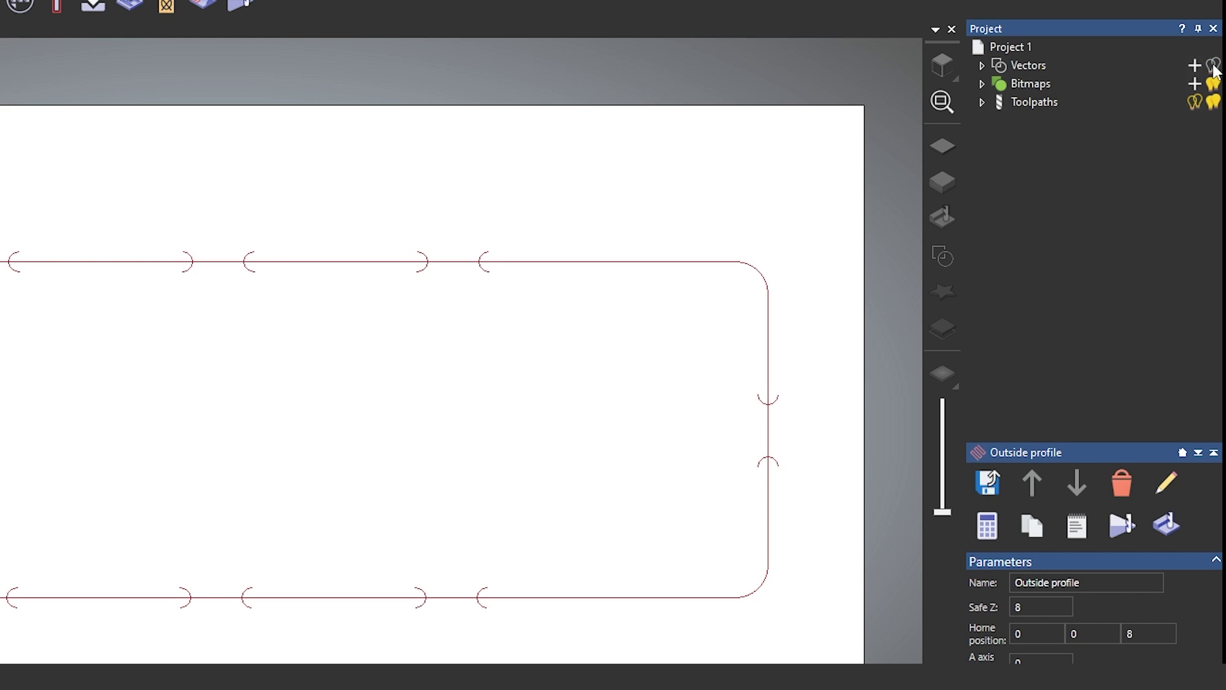
left_click(1214, 66)
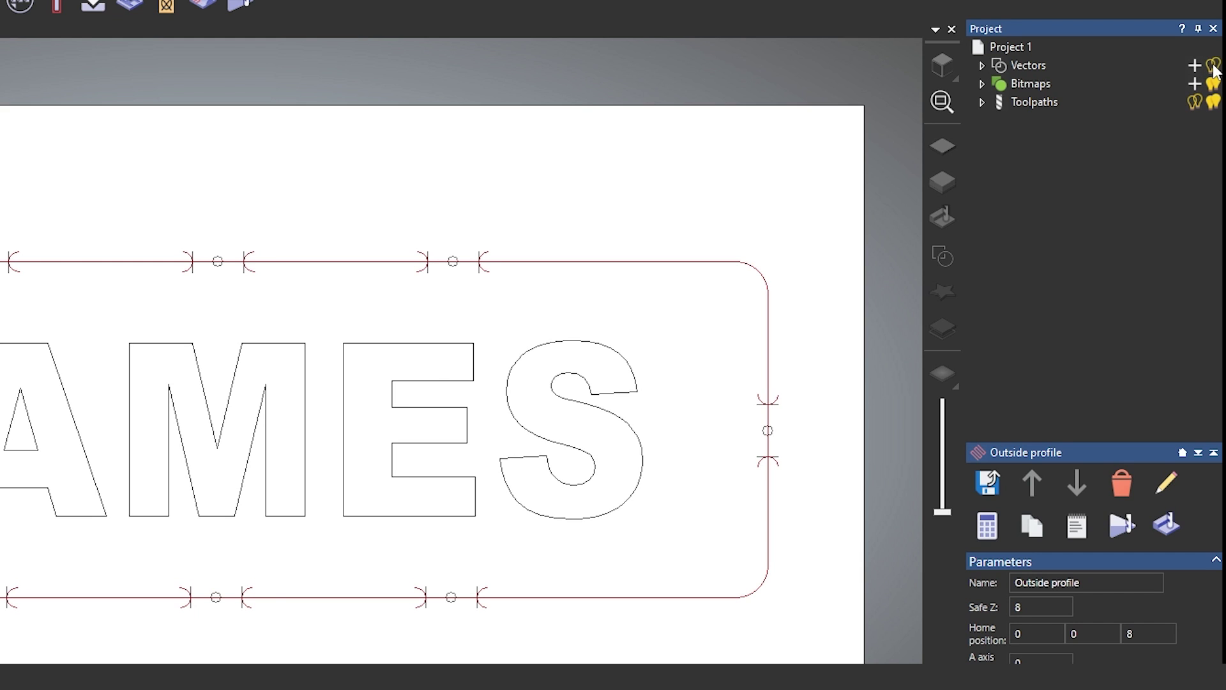
left_click(1214, 65)
left_click(1195, 102)
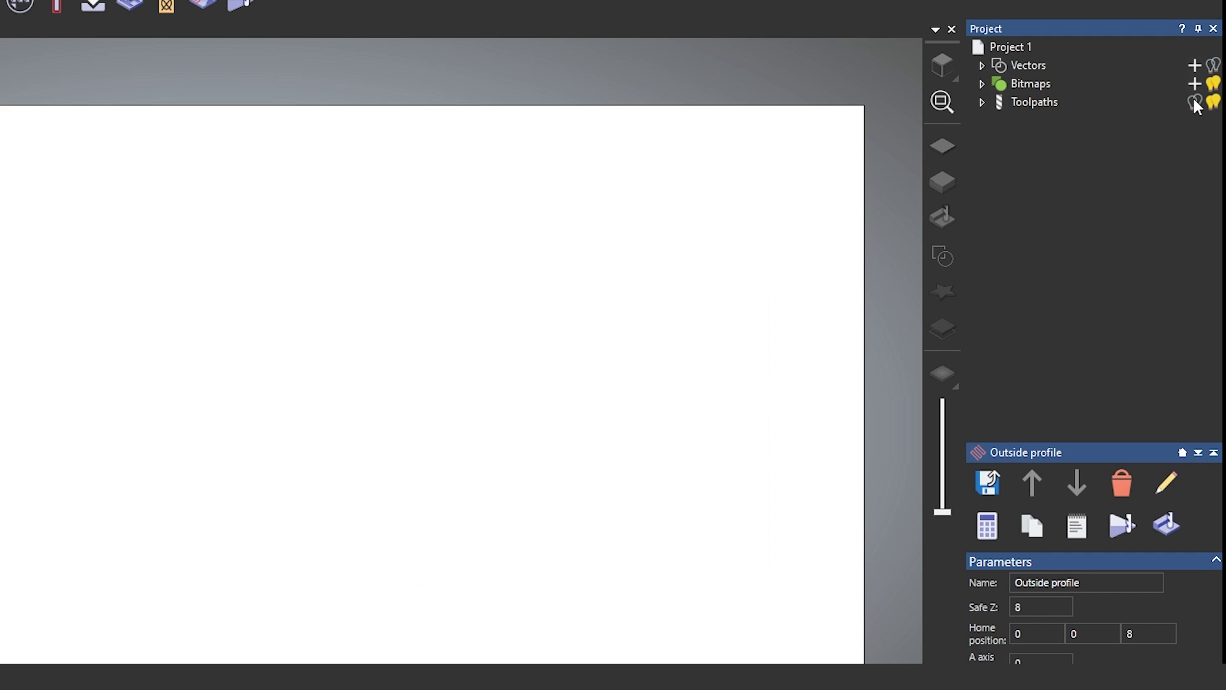
left_click(1195, 103)
left_click(1214, 66)
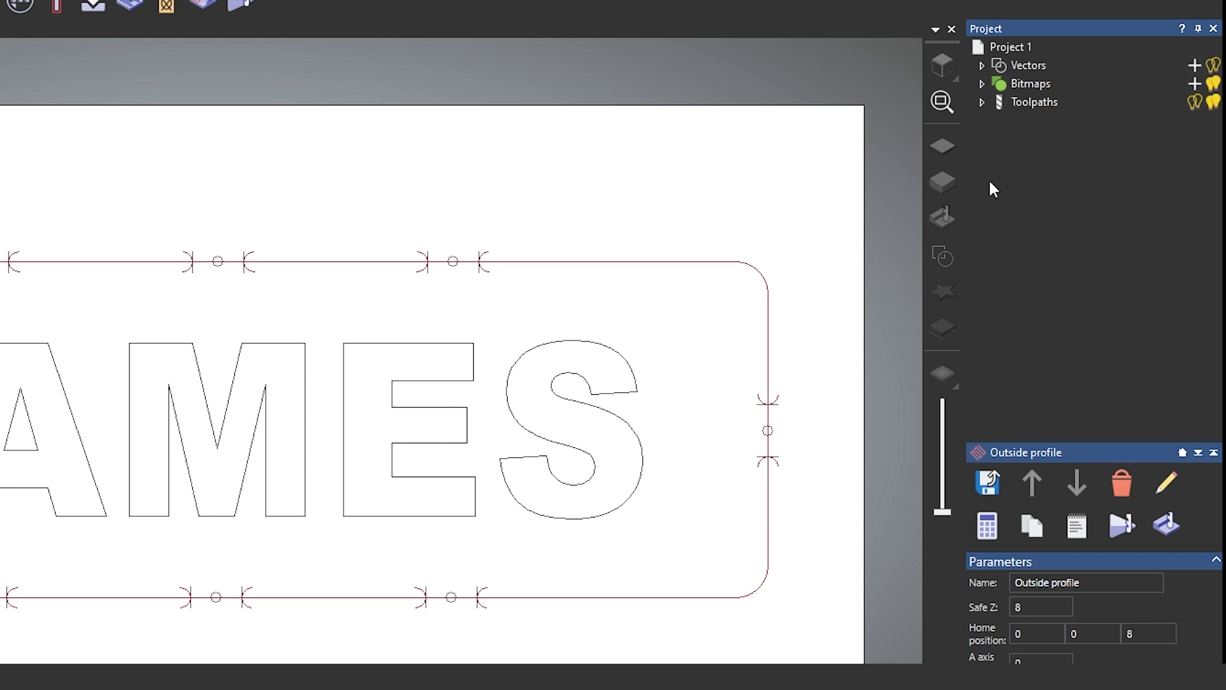
- Reopen the Outside profile toolpath for editing, set the endmill's feed rate to 700 mm/min and recalculate it
left_click(982, 102)
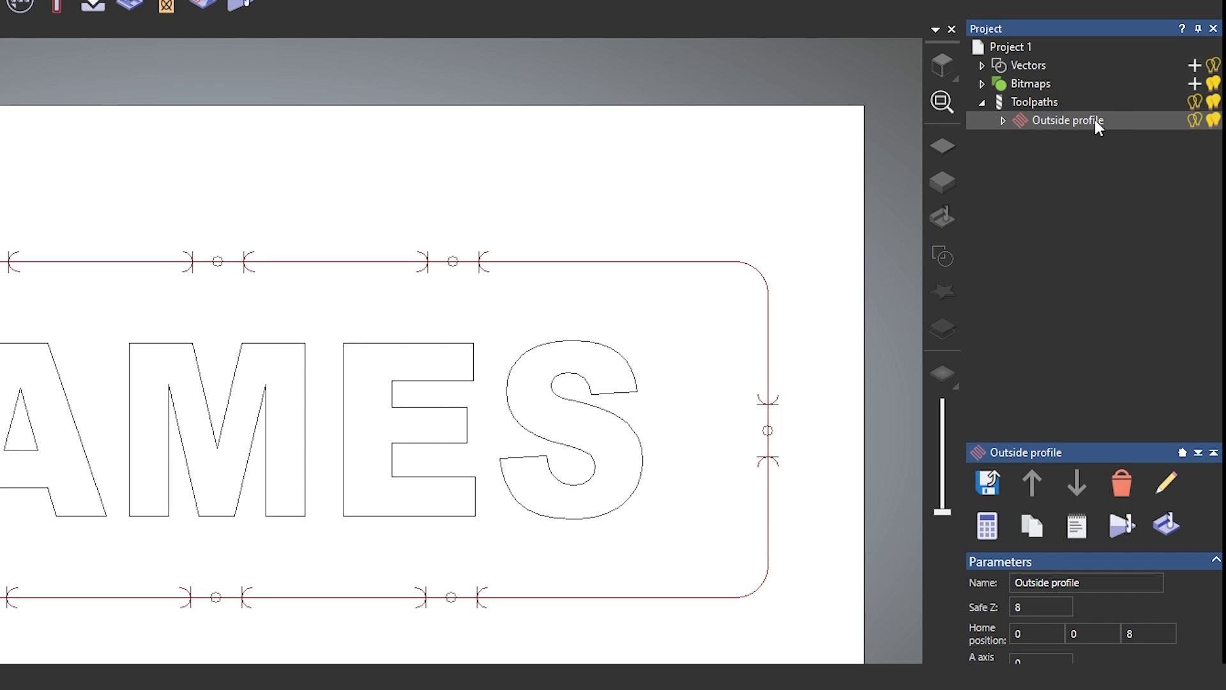
double_click(1059, 119)
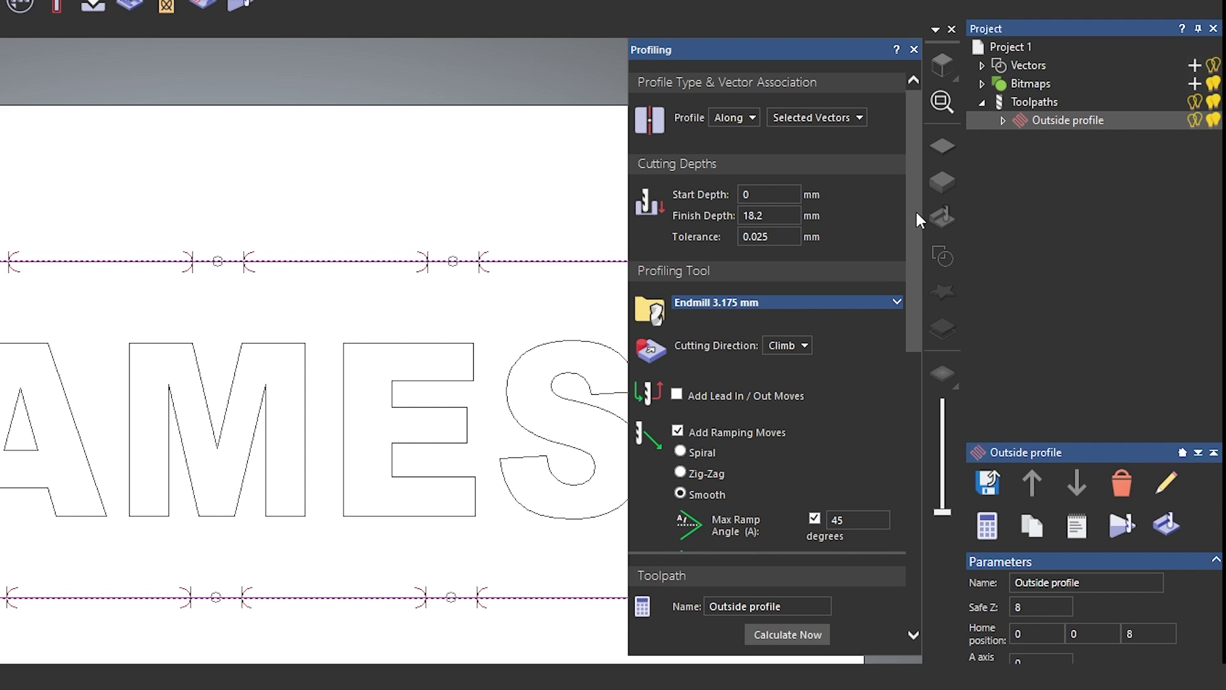
left_click_drag(915, 208, 919, 215)
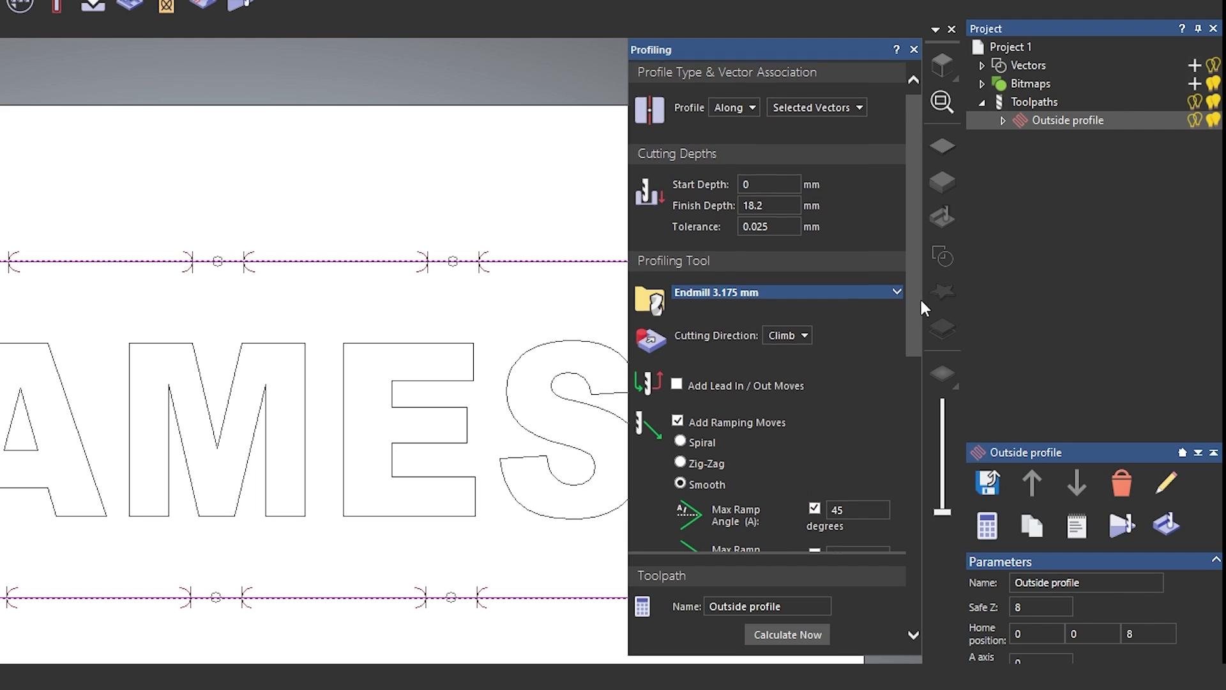
scroll(915, 293, "down", 3)
scroll(915, 293, "up", 4)
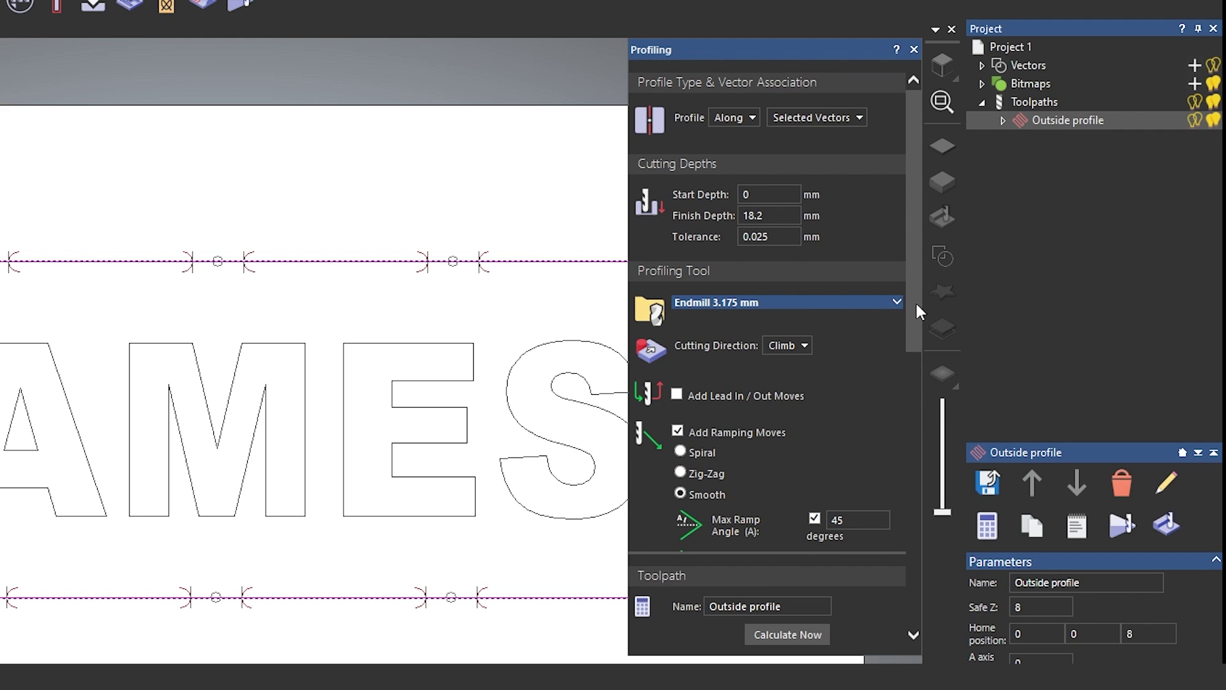
left_click(897, 303)
left_click(769, 436)
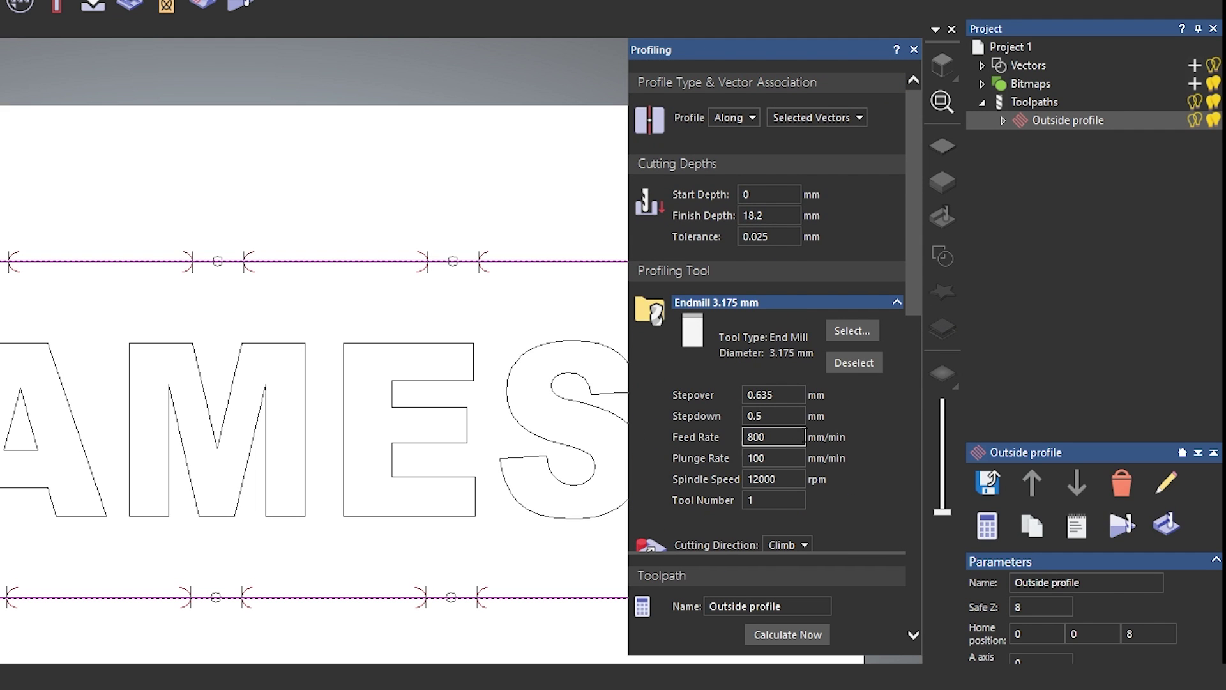
double_click(786, 439)
type("700")
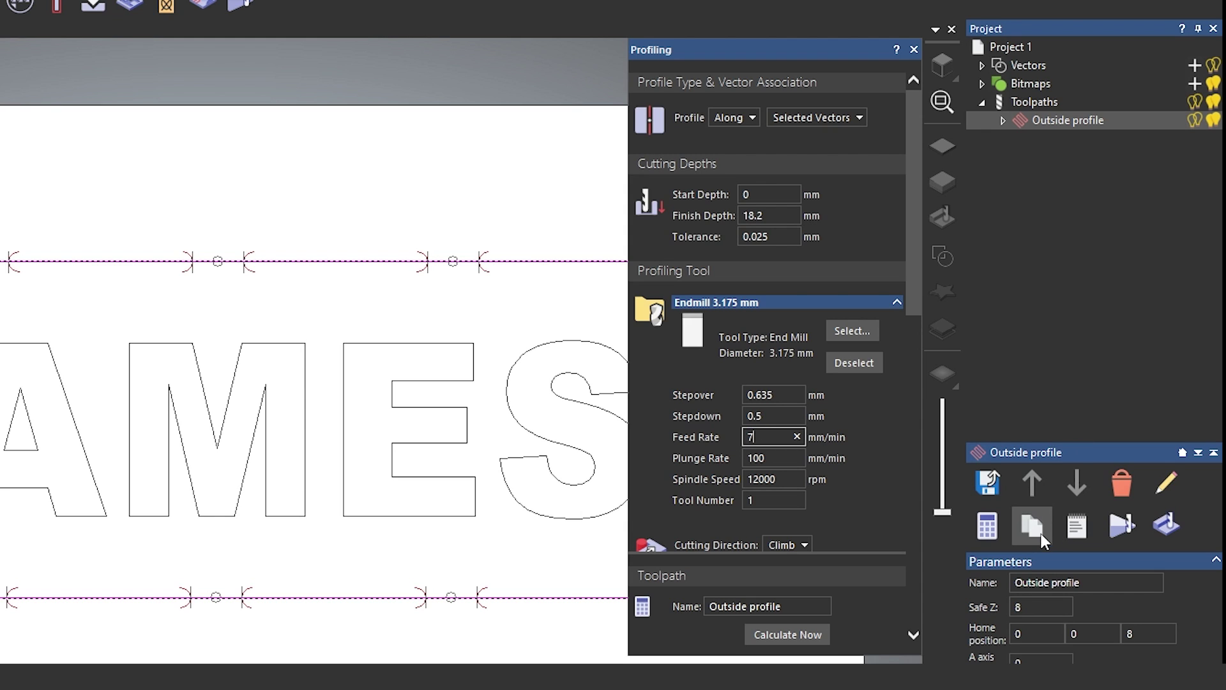
left_click(815, 637)
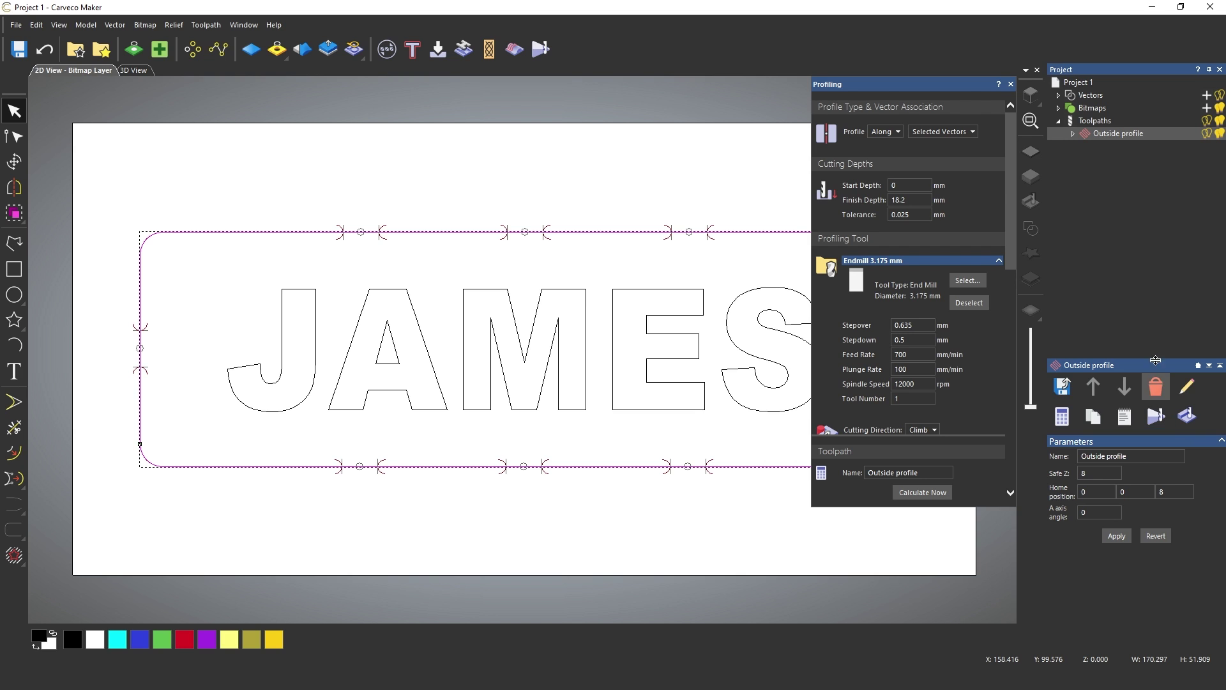
- Simulate the Outside profile toolpath, inspect the cut and its bridges in 3D, and return to the 2D view with the profiling settings closed
right_click(1107, 140)
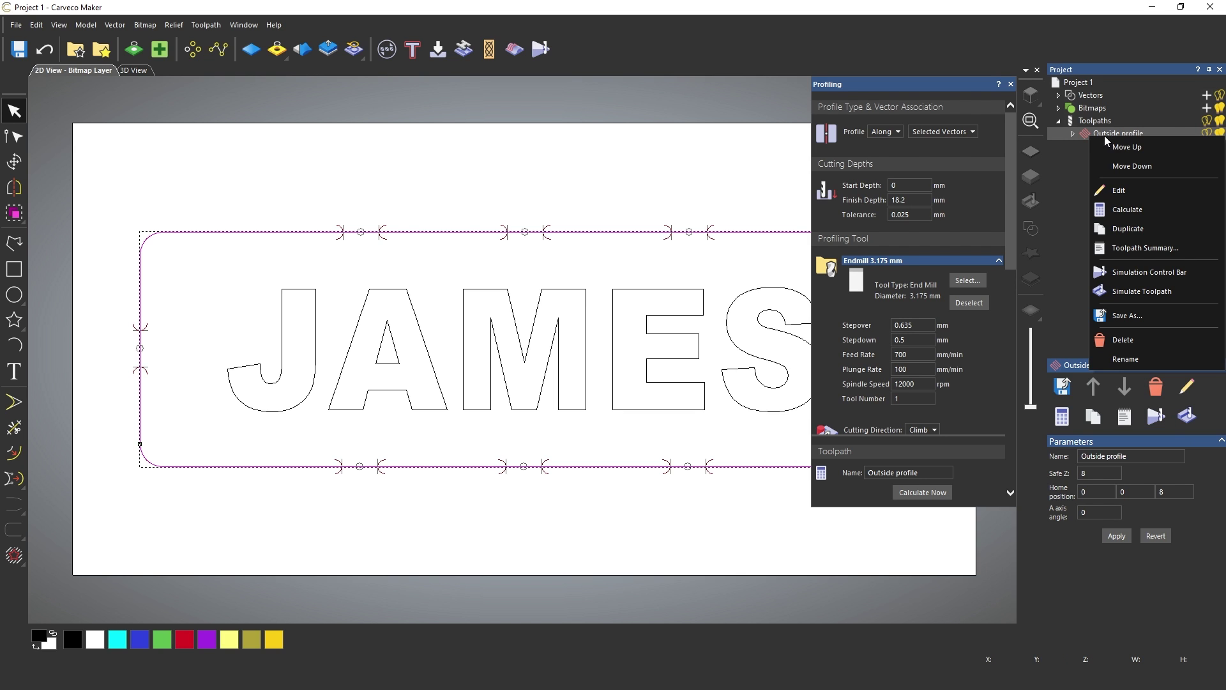
left_click(1149, 295)
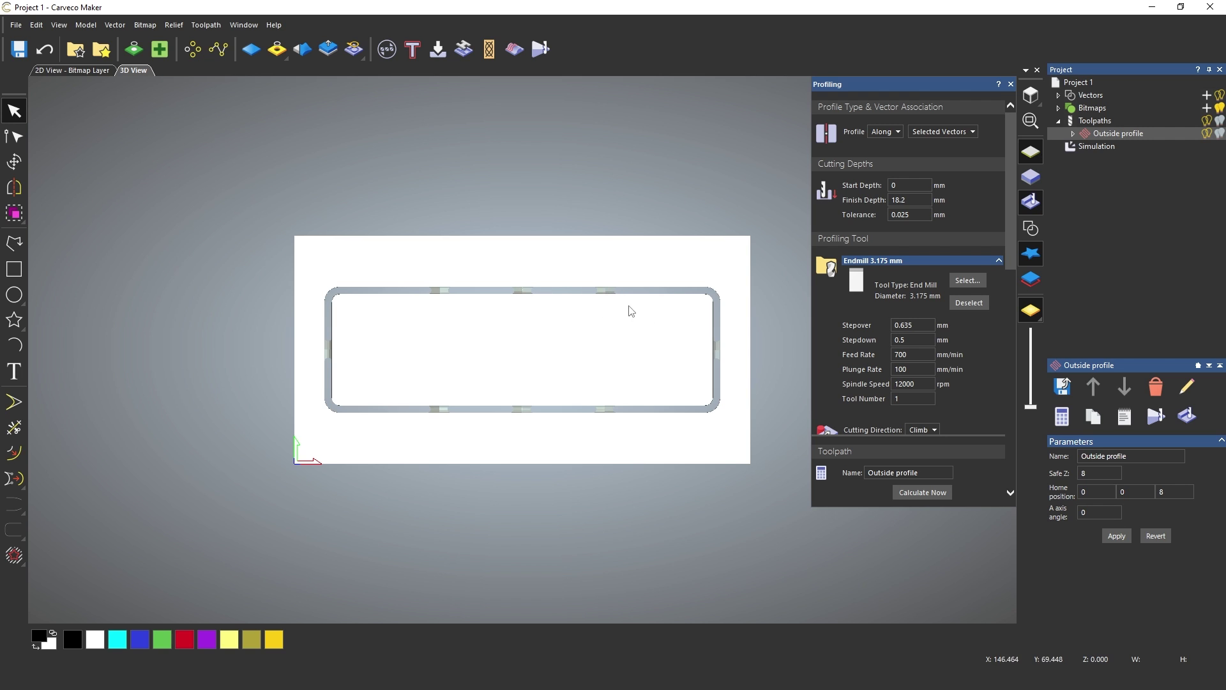
scroll(556, 377, "up", 2)
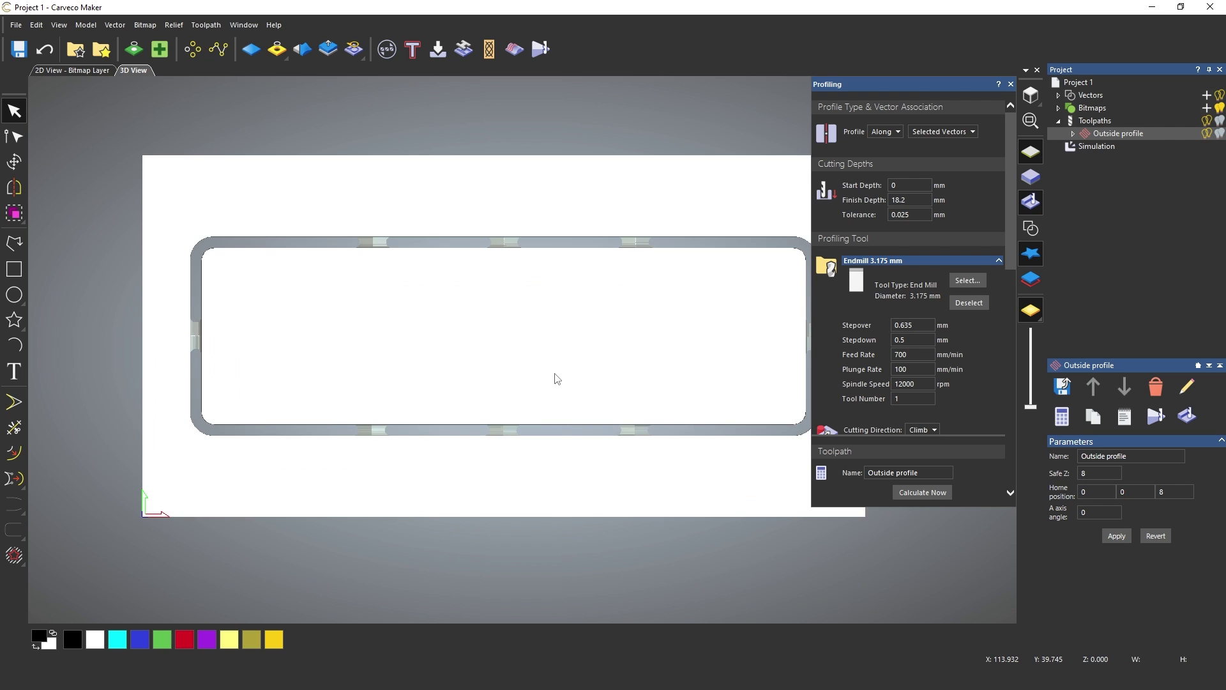
scroll(562, 376, "up", 1)
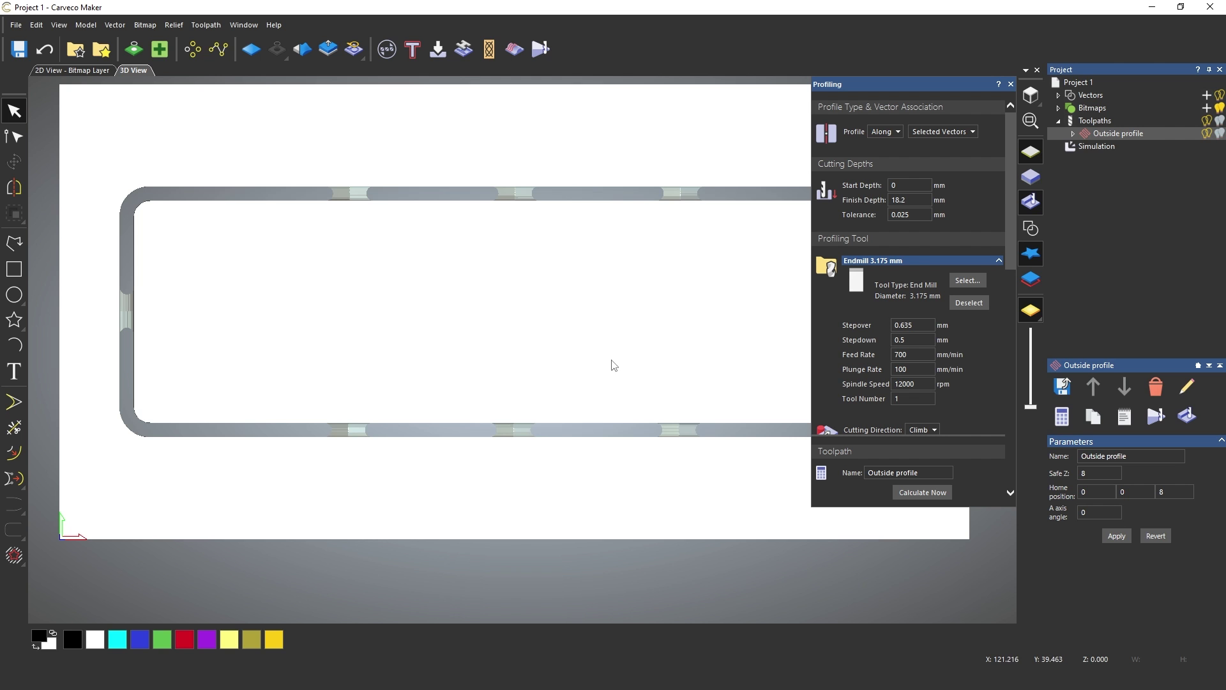
left_click_drag(607, 367, 50, 191)
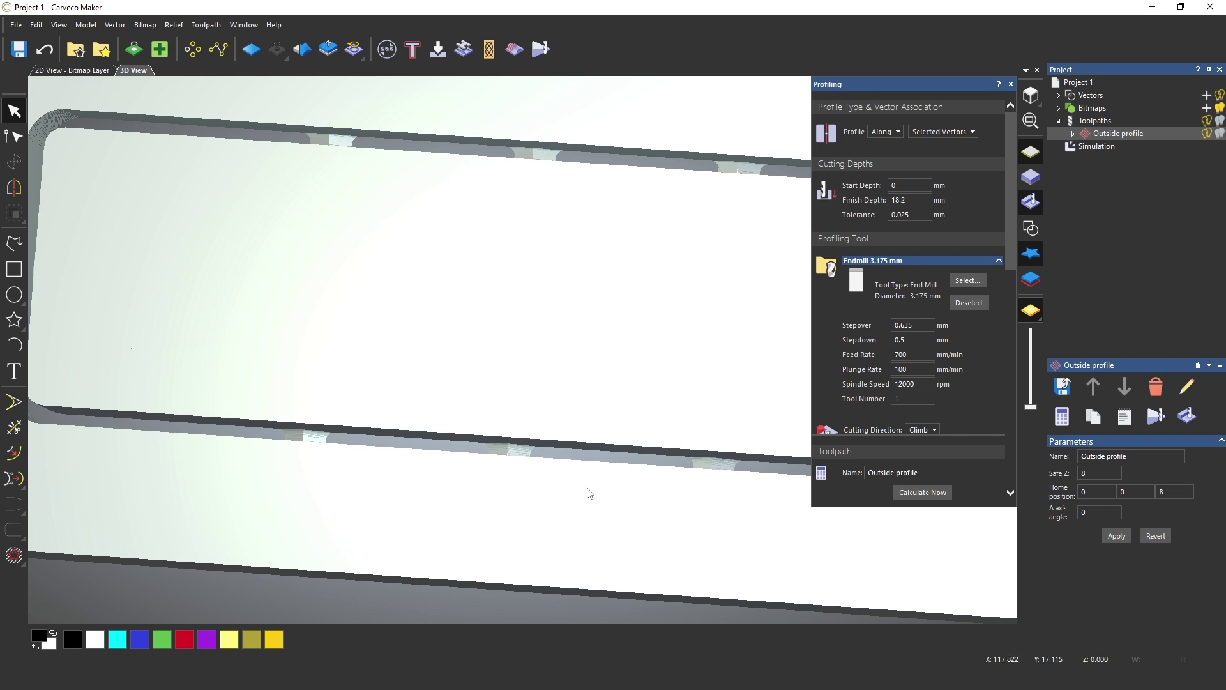
left_click(72, 70)
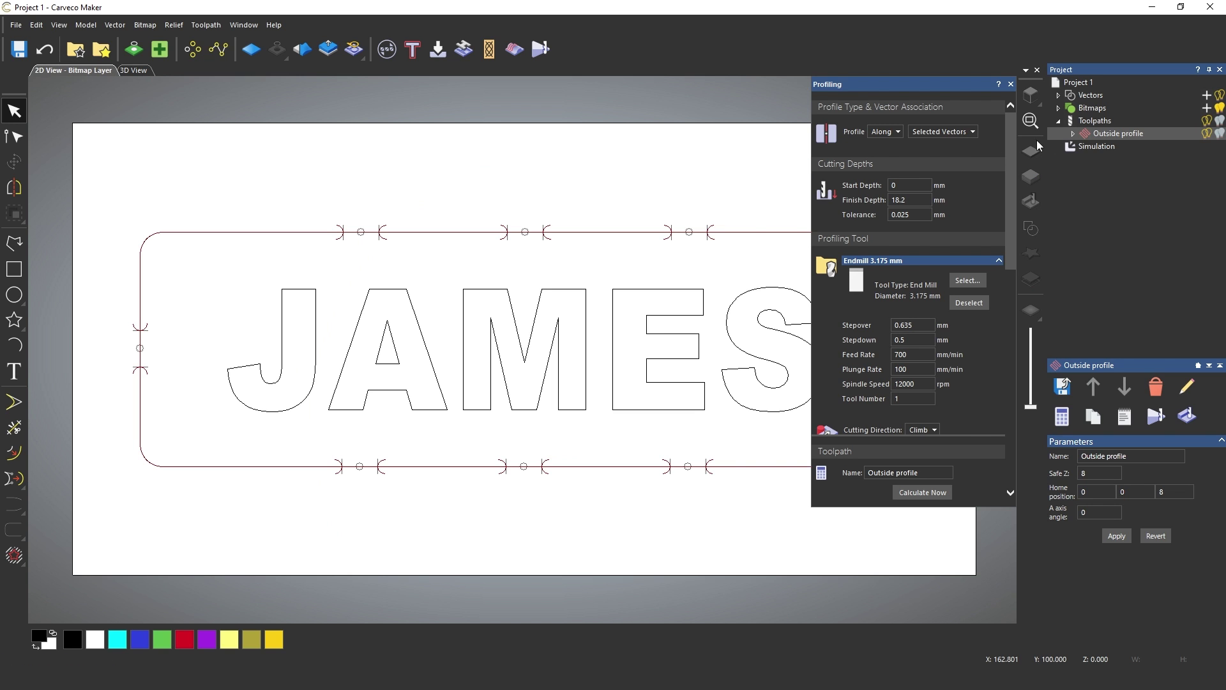
left_click(1011, 84)
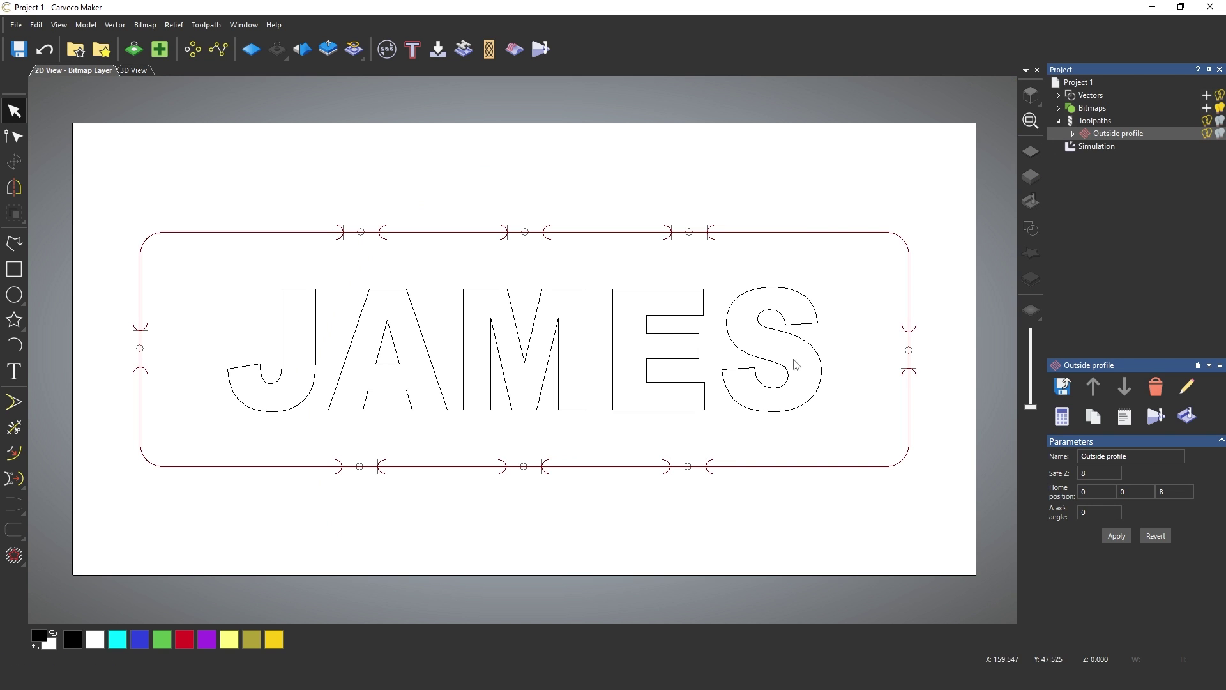
- Start a 2D Area Clearance toolpath on the selected name lettering and set its finish depth to 3 mm
left_click(625, 410)
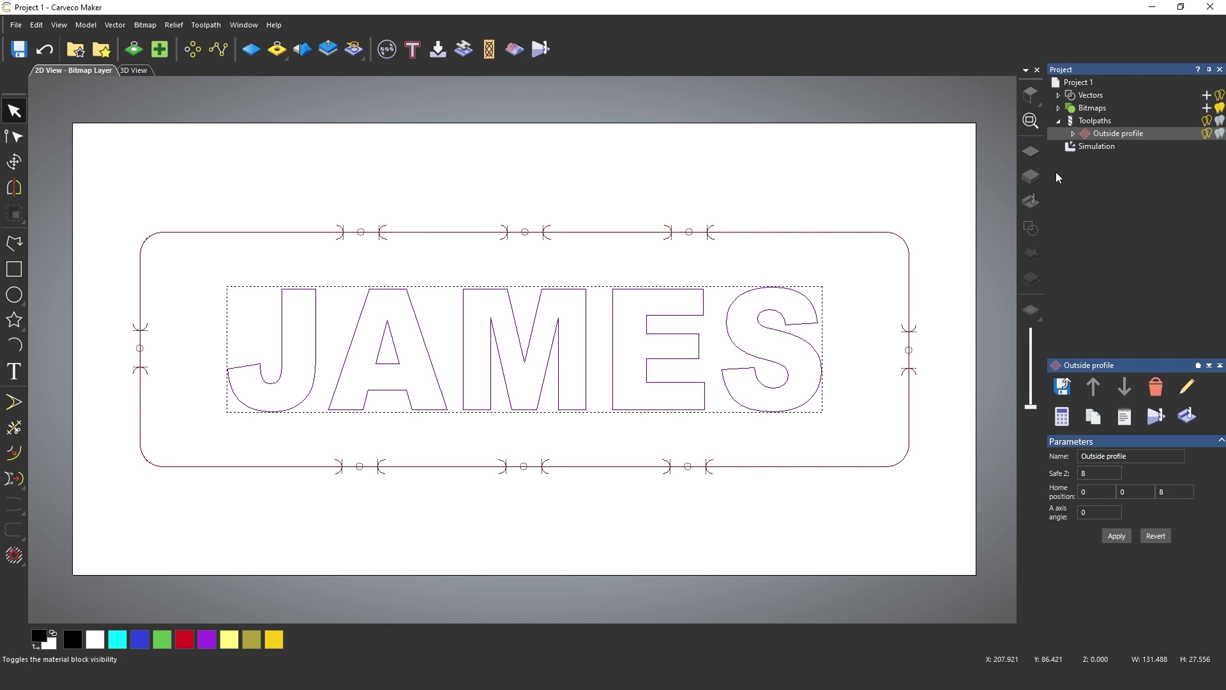
left_click(1104, 122)
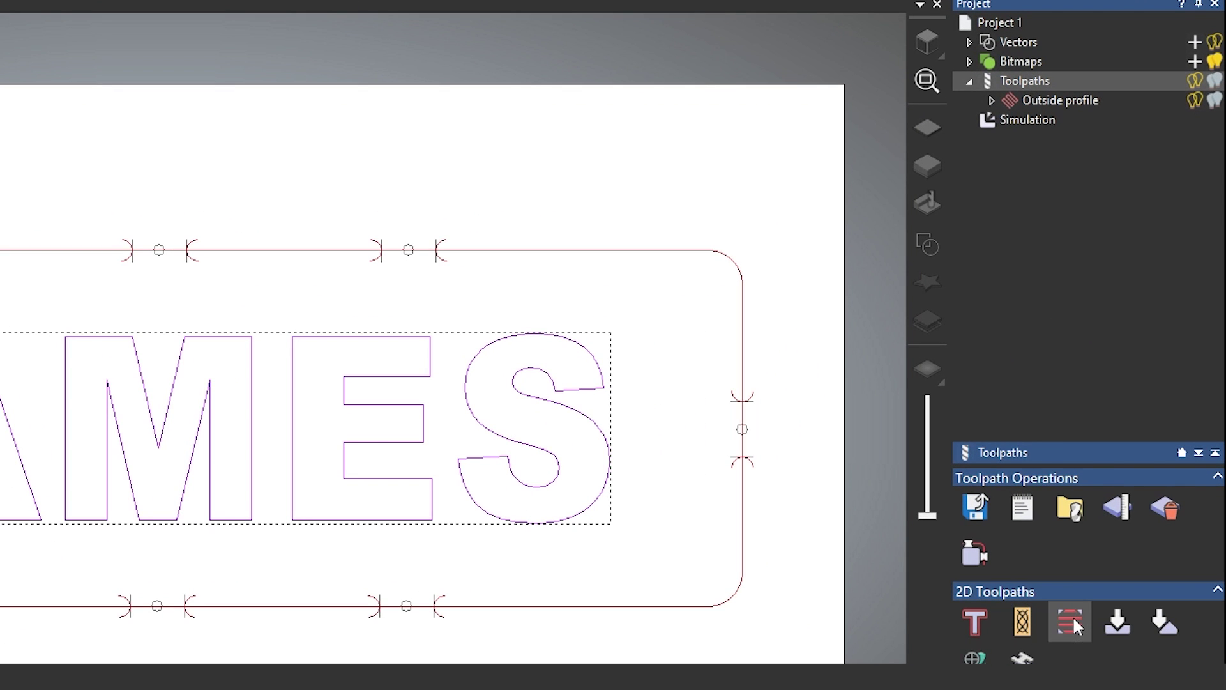
left_click(1071, 618)
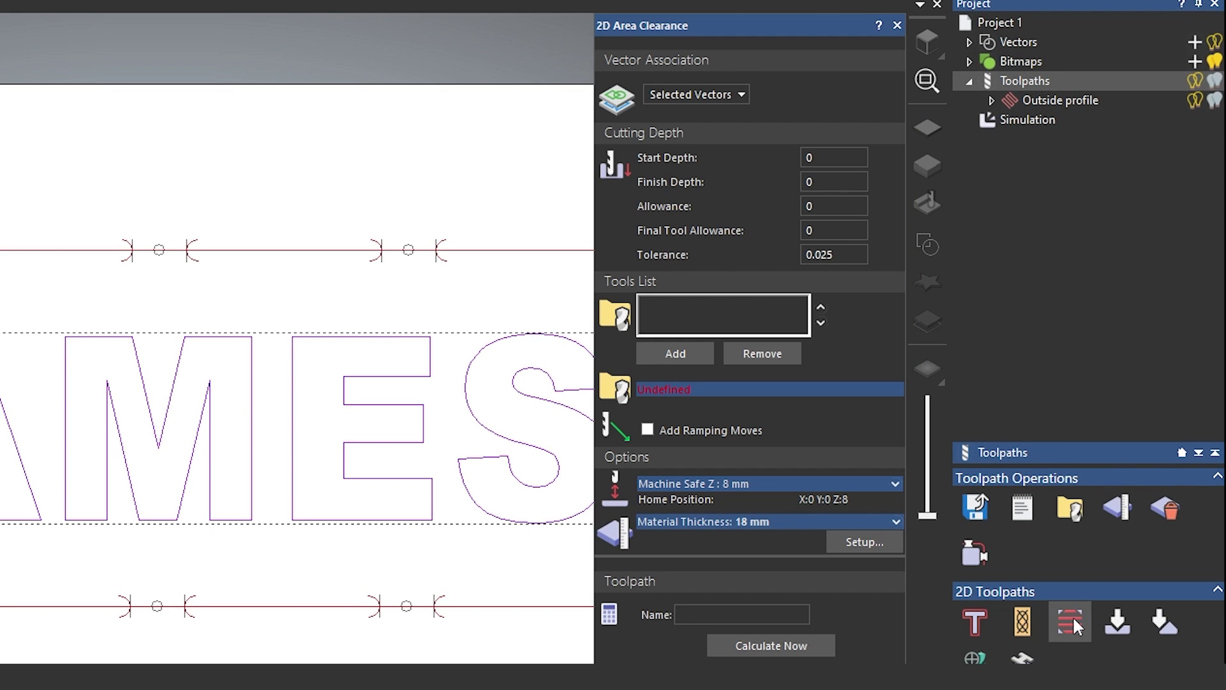
left_click(738, 95)
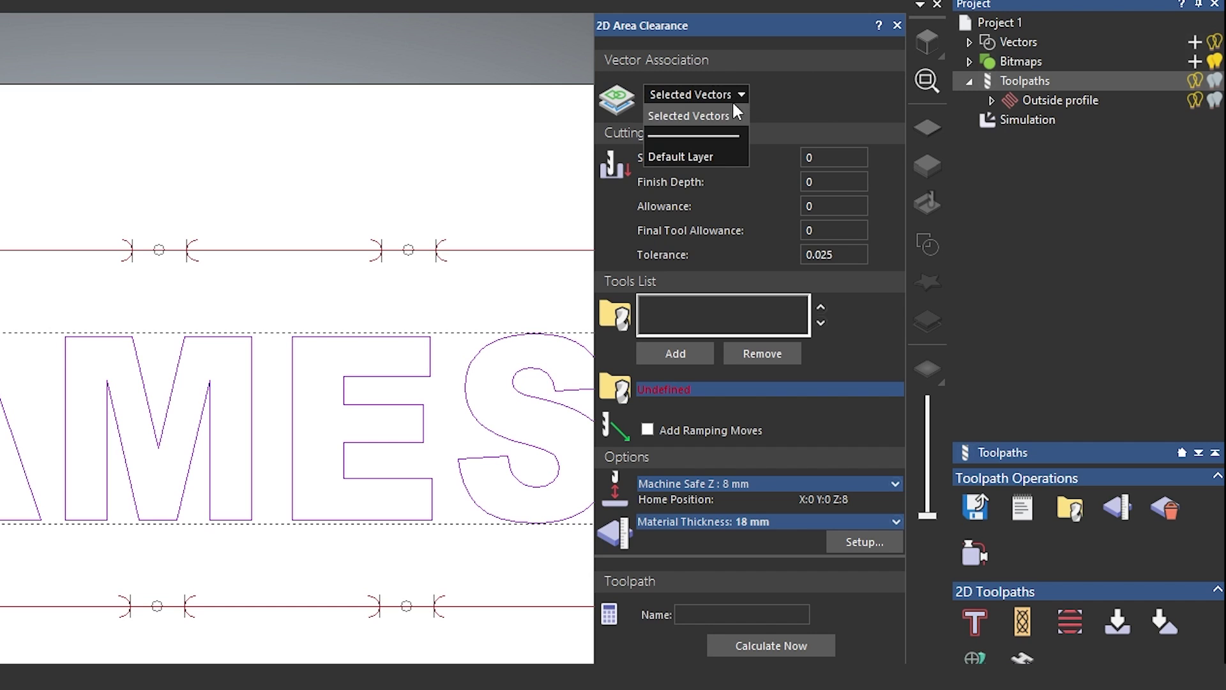
left_click(776, 99)
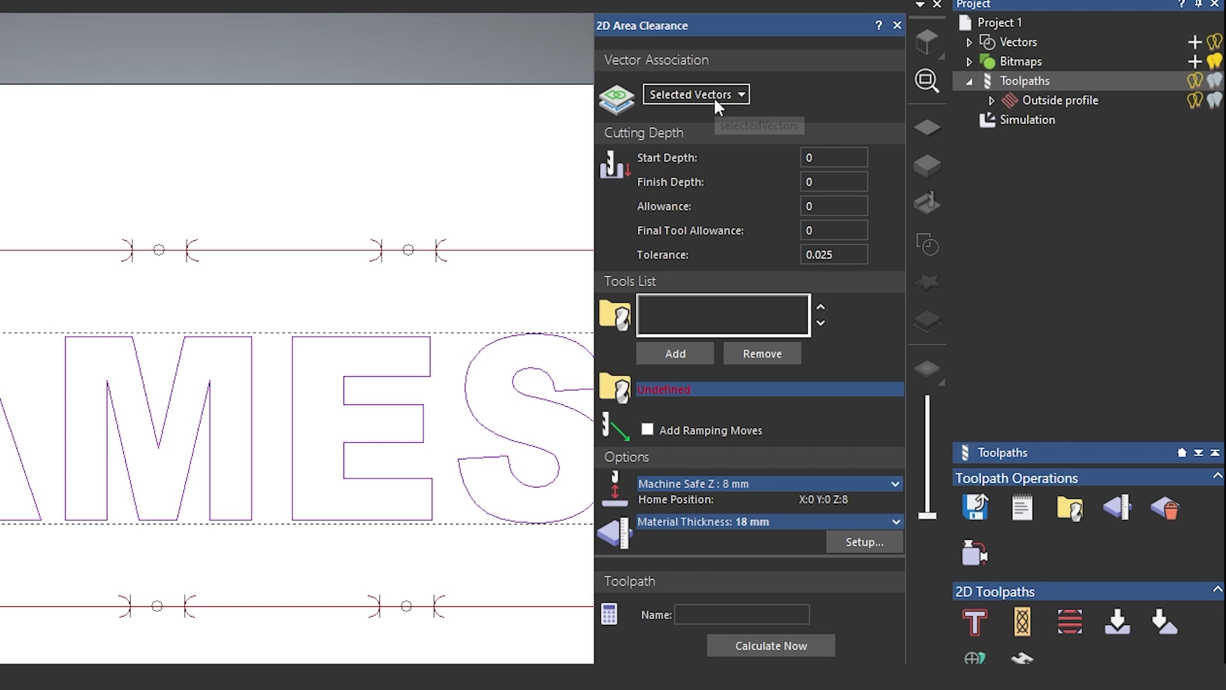
left_click(824, 183)
left_click(820, 165)
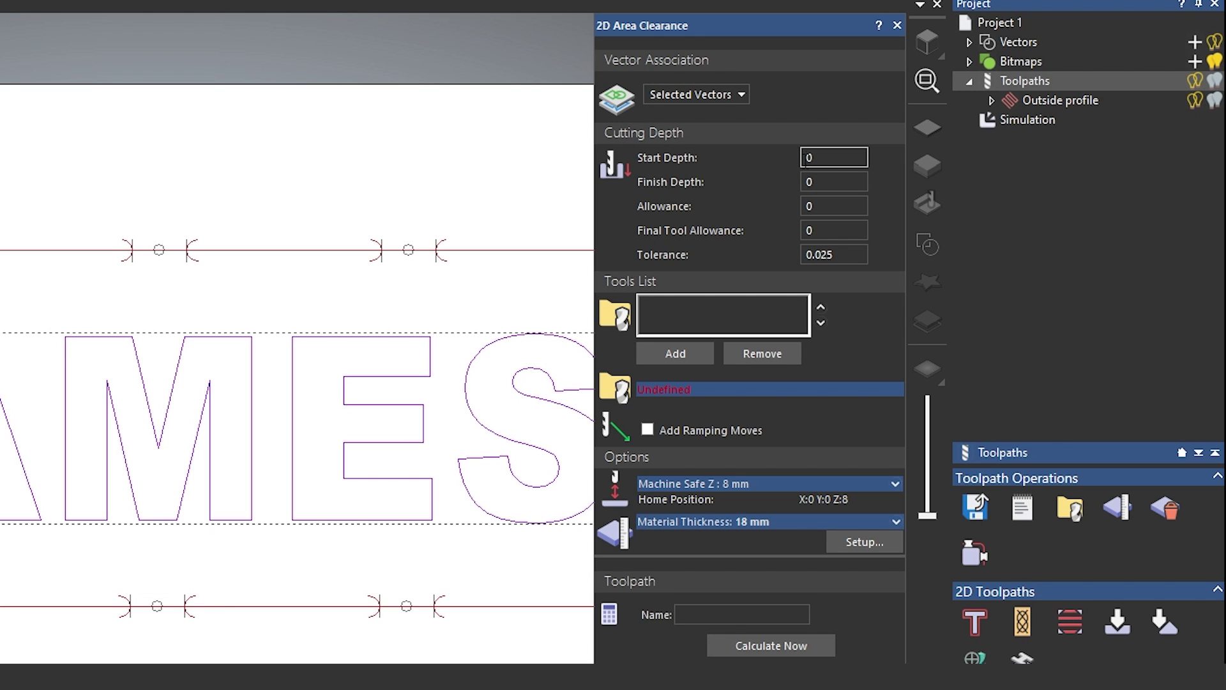
left_click(831, 184)
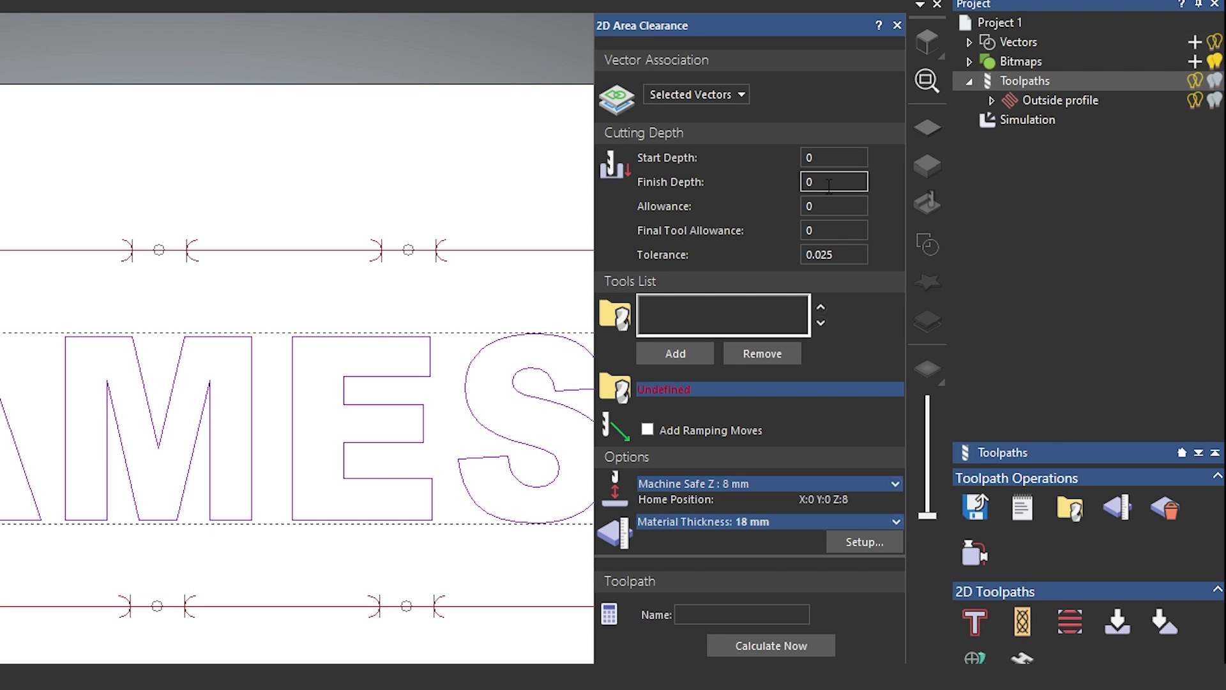
left_click(809, 184)
type("3")
left_click(832, 214)
- Add the Sainsmart Endmill 3.175 mm from the tool database to the area clearance tools
left_click(681, 354)
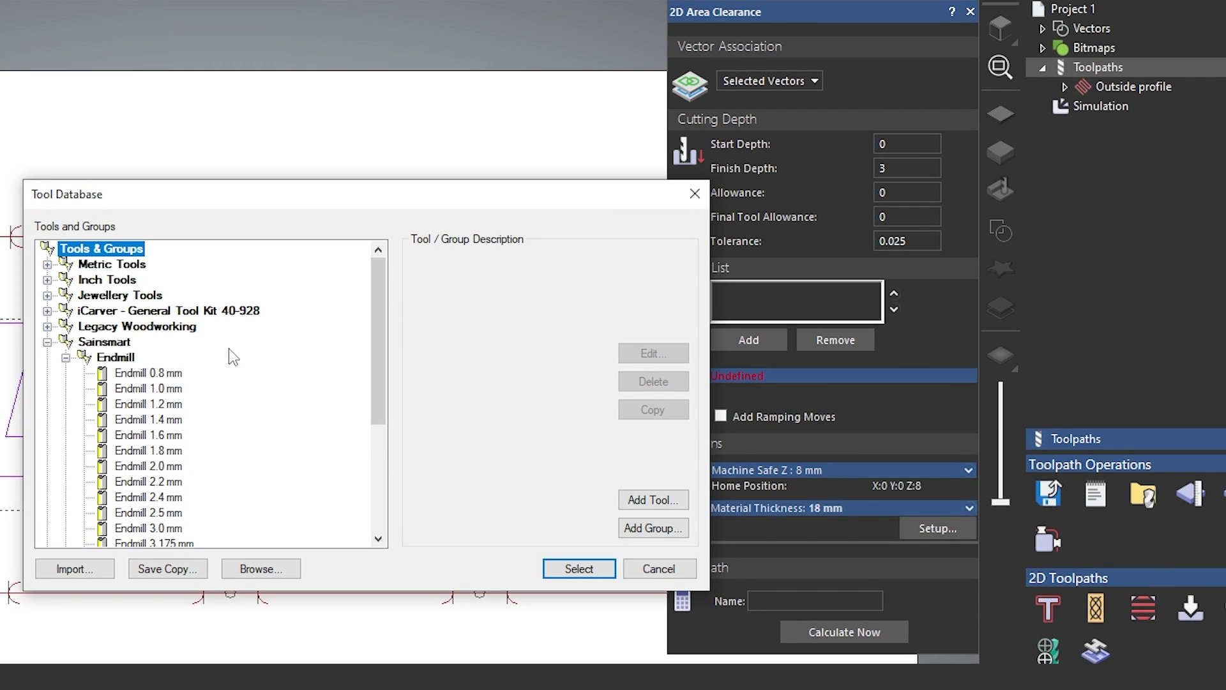
scroll(228, 348, "down", 1)
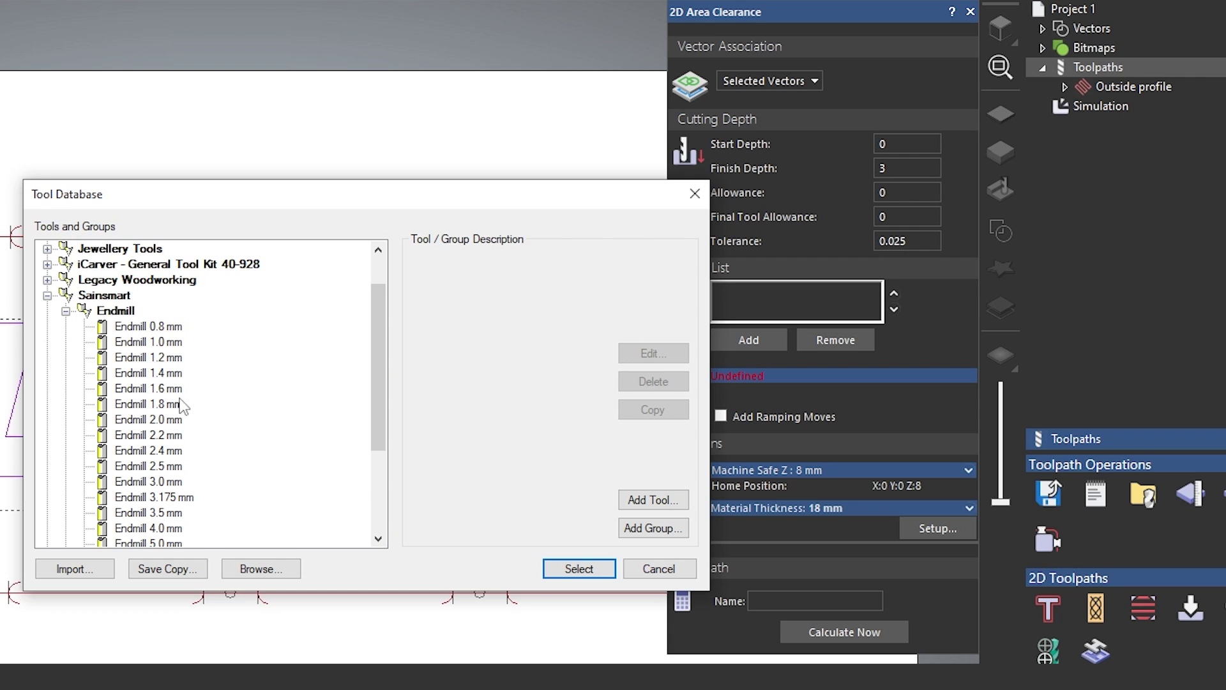
left_click(147, 498)
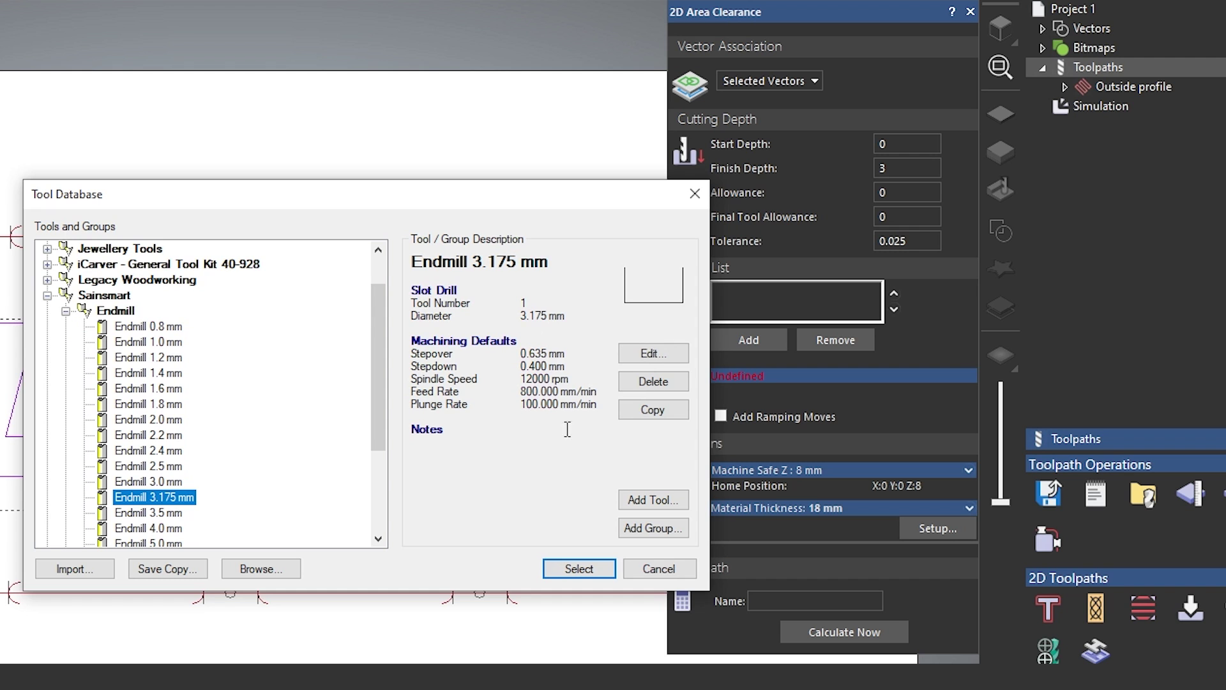
left_click(579, 570)
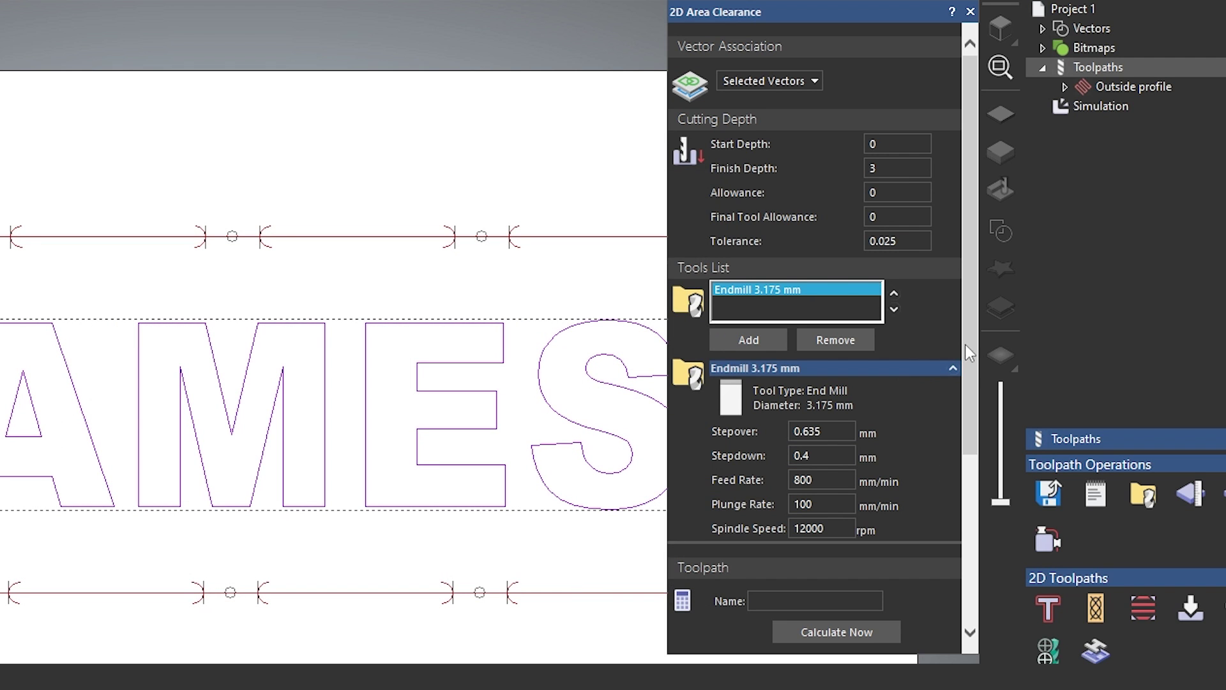
- Set the area clearance endmill's stepdown to 0.5 mm
scroll(964, 344, "down", 3)
left_click(831, 322)
key("BackSpace")
type("0")
key("BackSpace")
type("5")
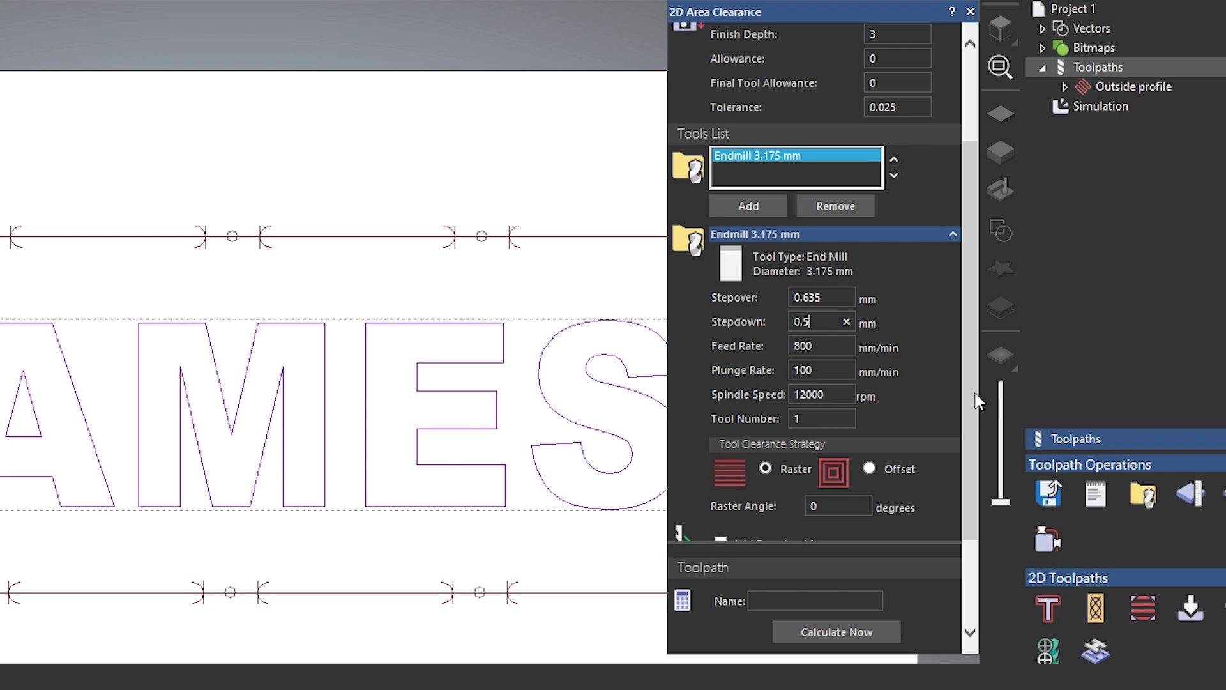
- Try the Offset clearance strategy with an Outside start point, and switch back to Raster
left_click_drag(973, 392, 957, 487)
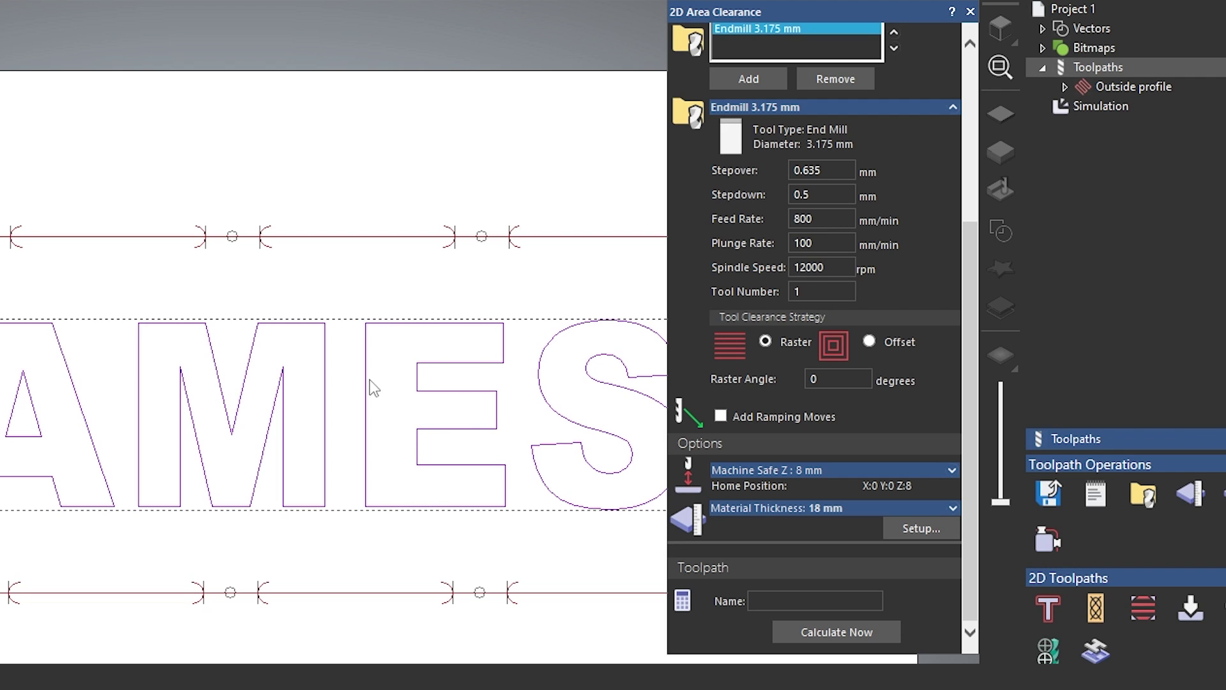
left_click(869, 342)
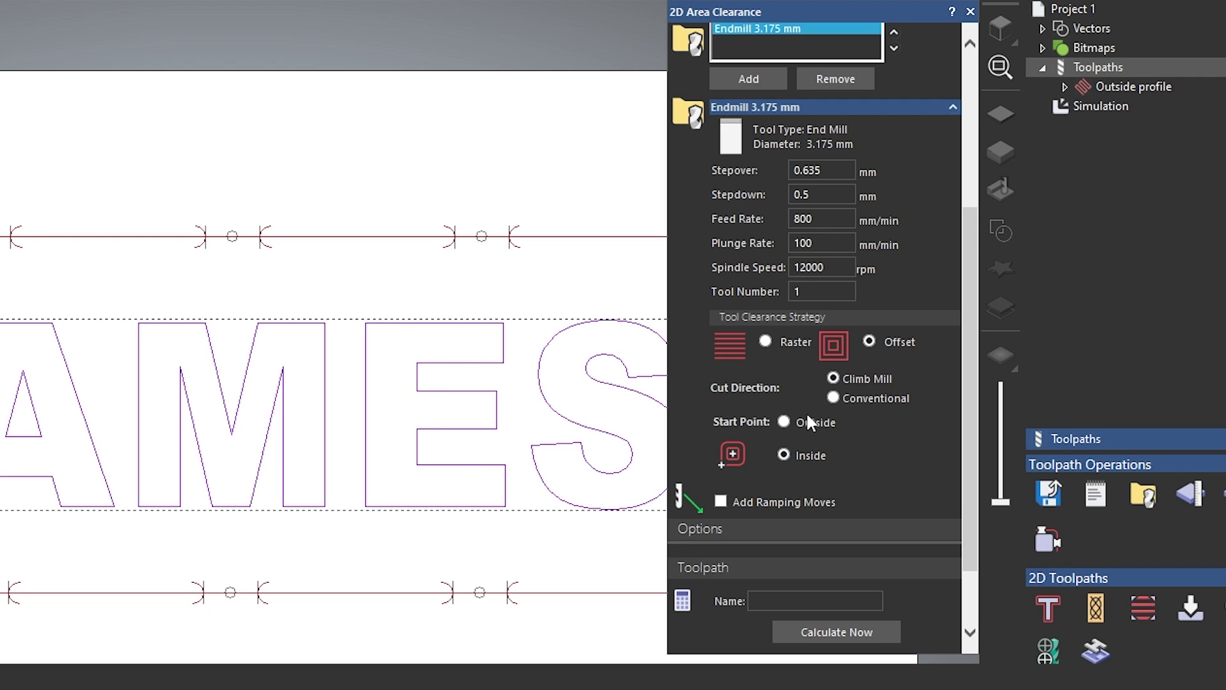
left_click(784, 422)
left_click(765, 342)
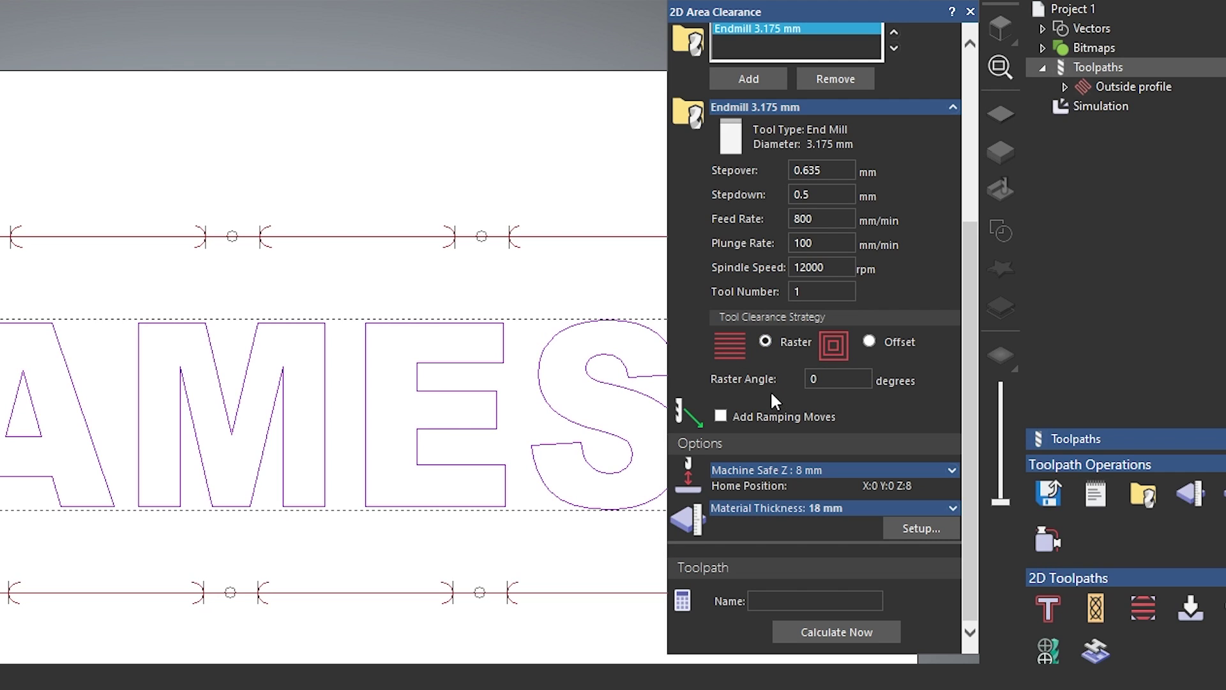
- Try a raster angle of 90 degrees and restore it to 0 degrees
double_click(818, 380)
key("Tab")
left_click(854, 378)
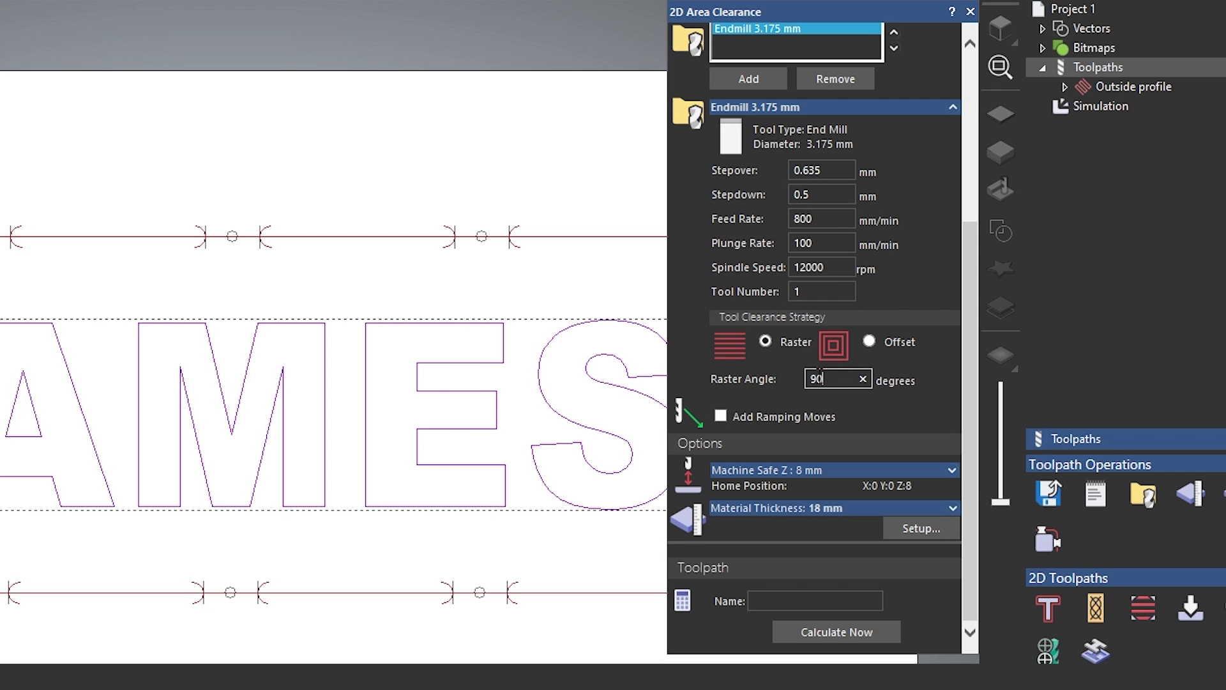
type("0")
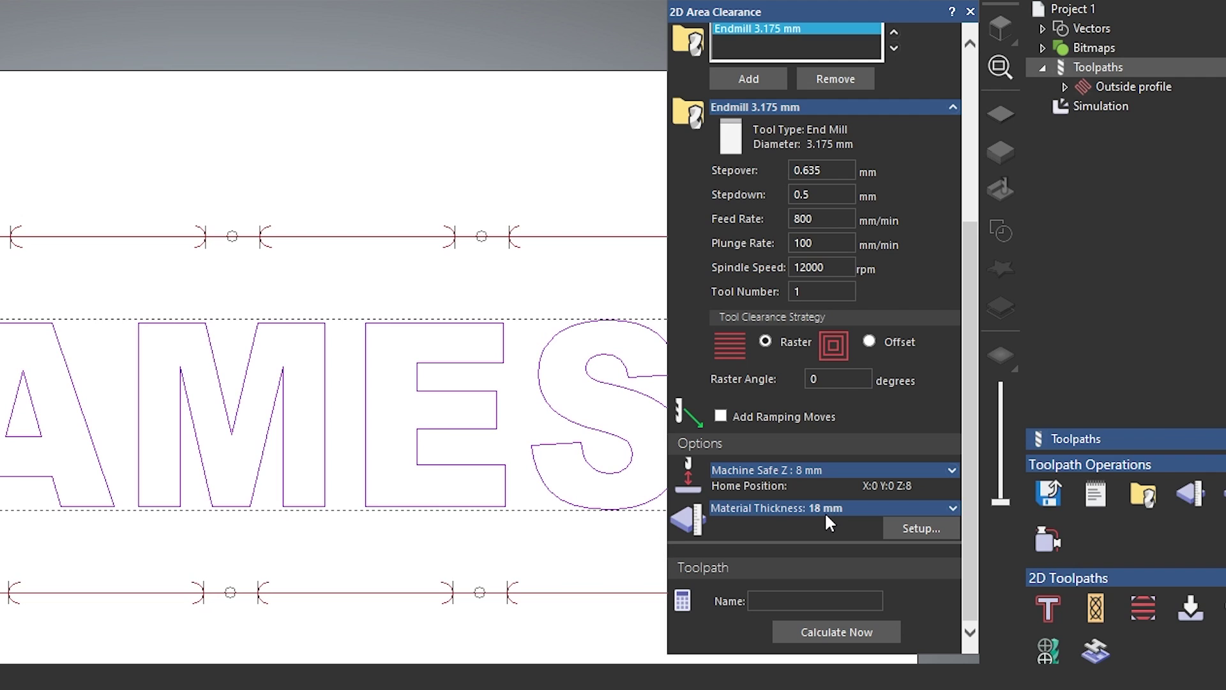
- Expand the Machine Safe Z options and check the safe Z height and home position coordinates
left_click(952, 473)
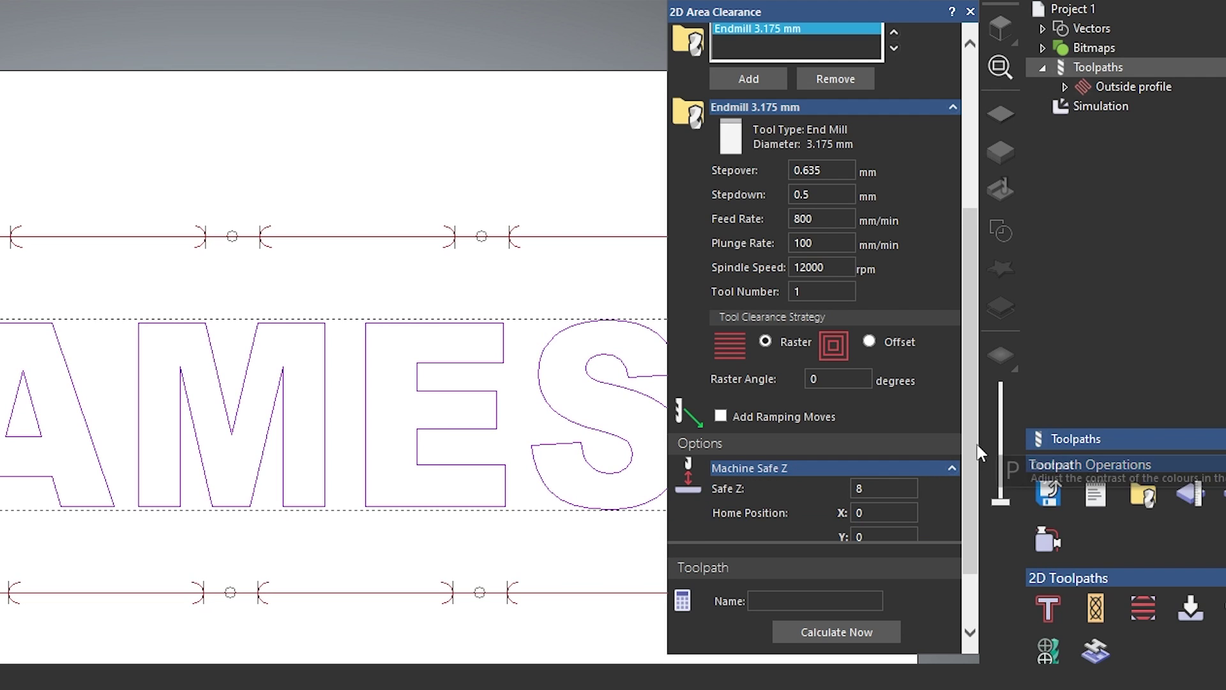
scroll(971, 482, "down", 3)
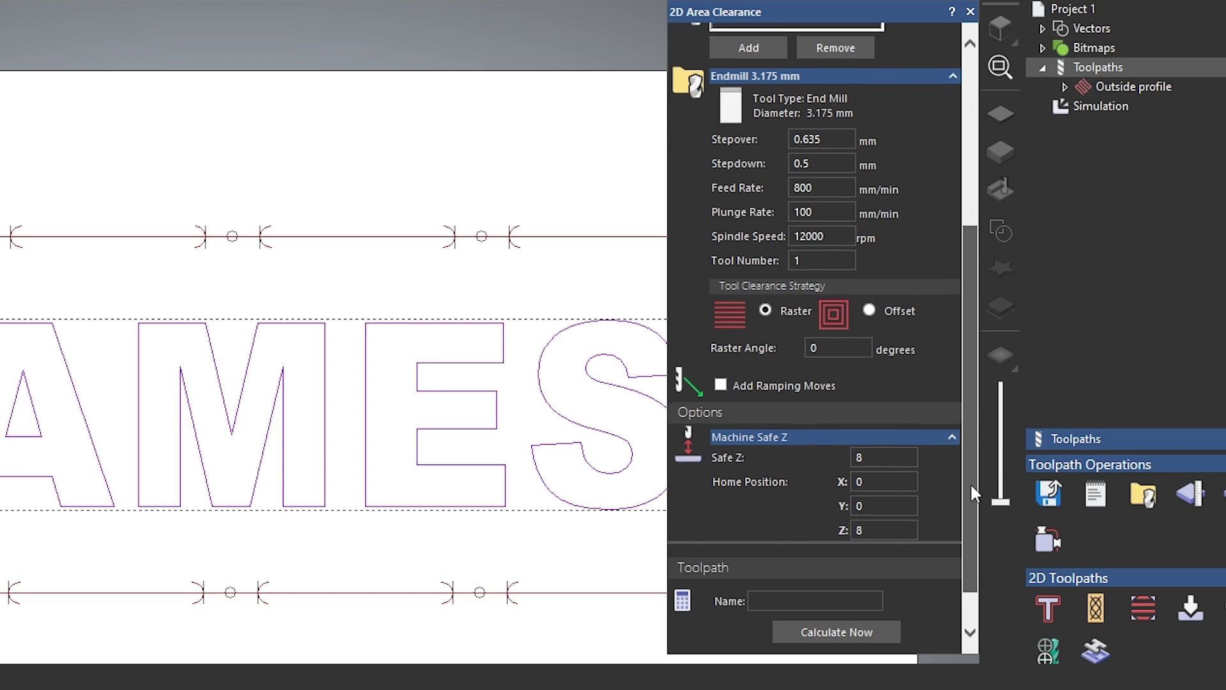
left_click(903, 427)
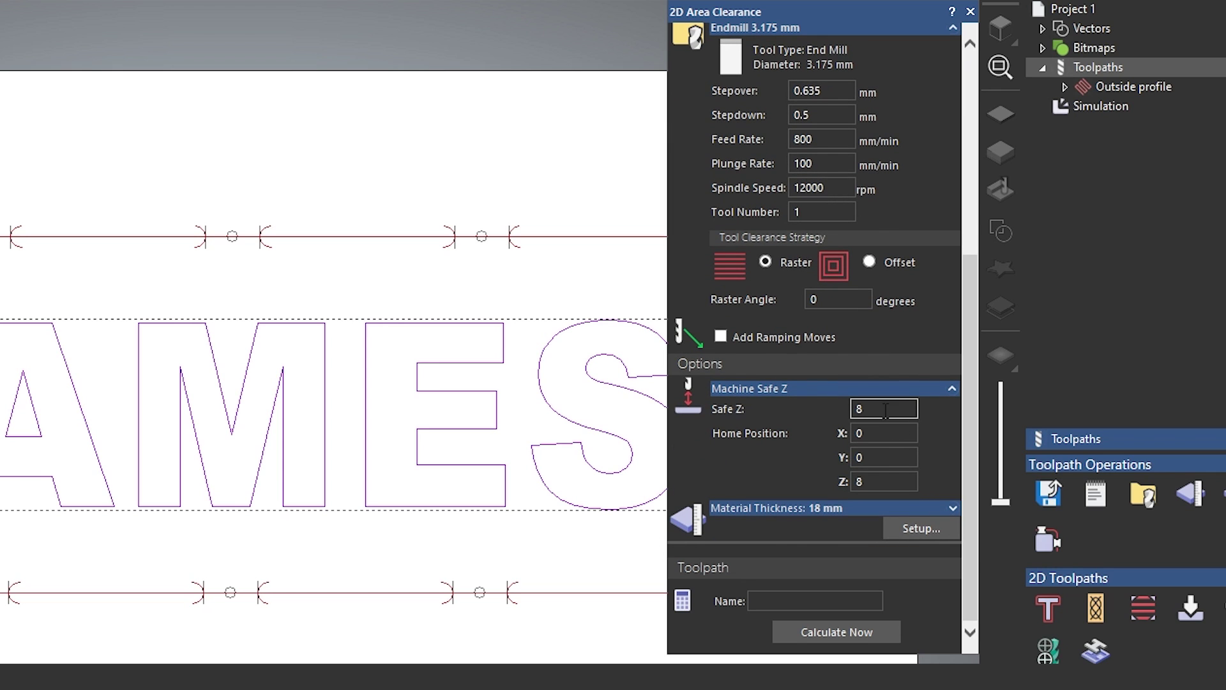
left_click(875, 457)
left_click(876, 482)
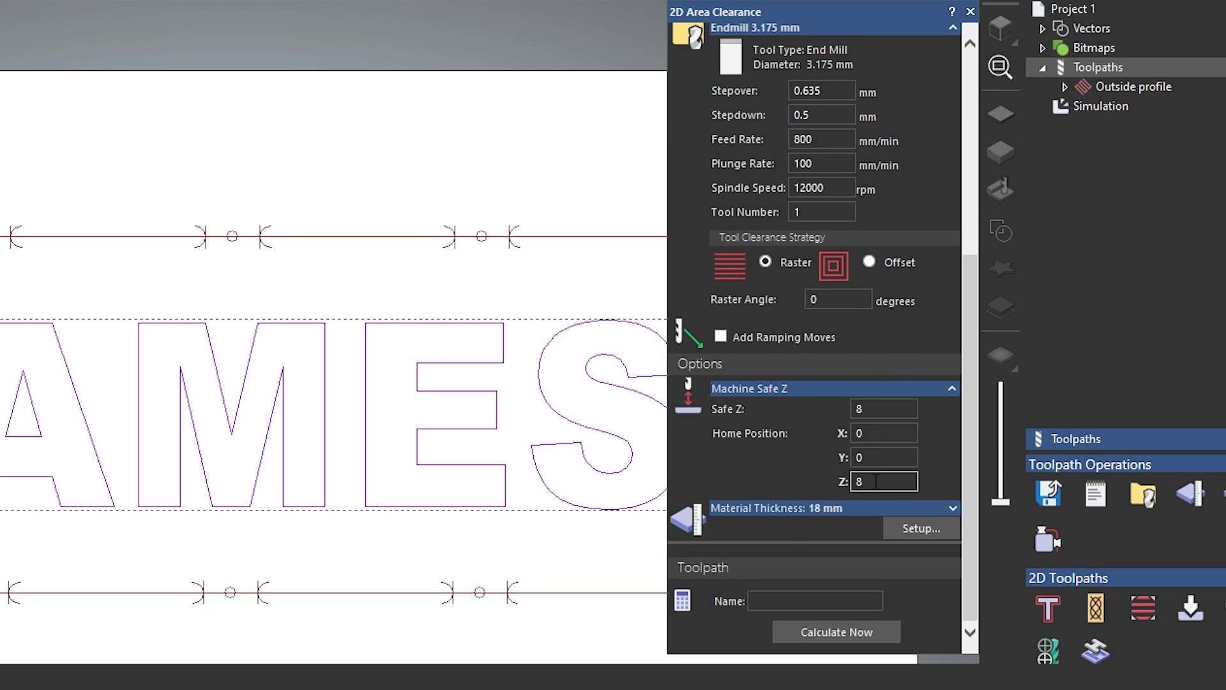
- Expand the material thickness details, name the area clearance toolpath Pocket and calculate it
left_click(950, 488)
left_click(953, 509)
scroll(971, 492, "down", 1)
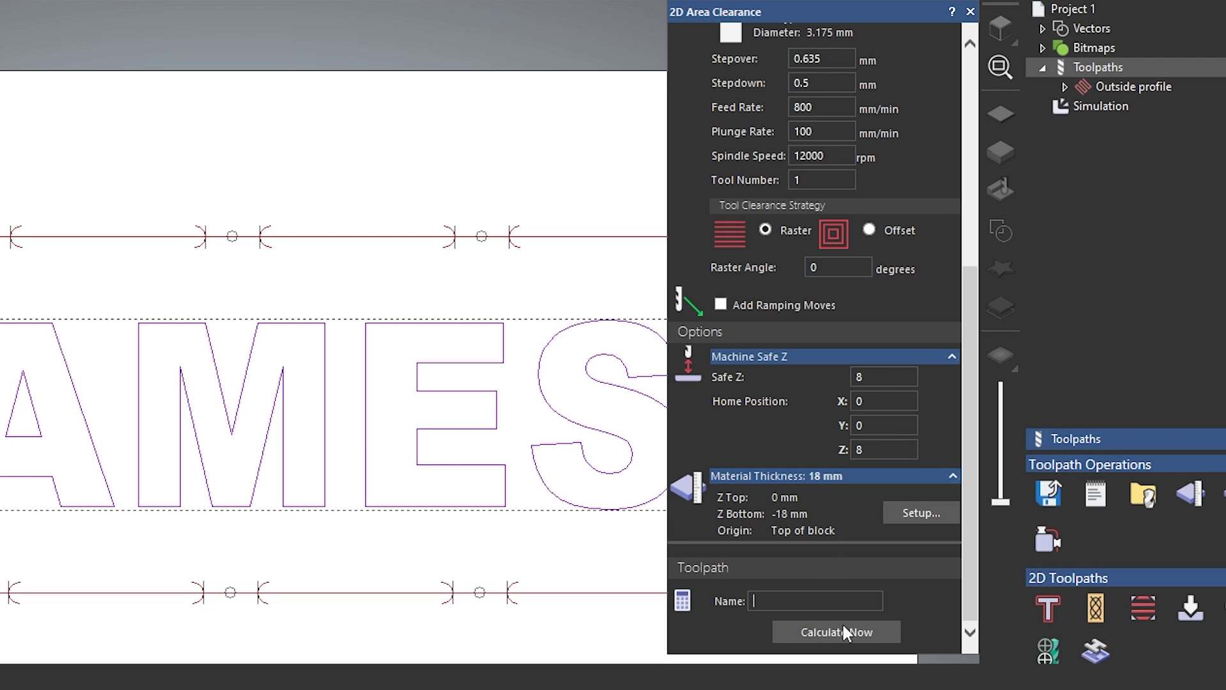
type("Pocket")
left_click(879, 626)
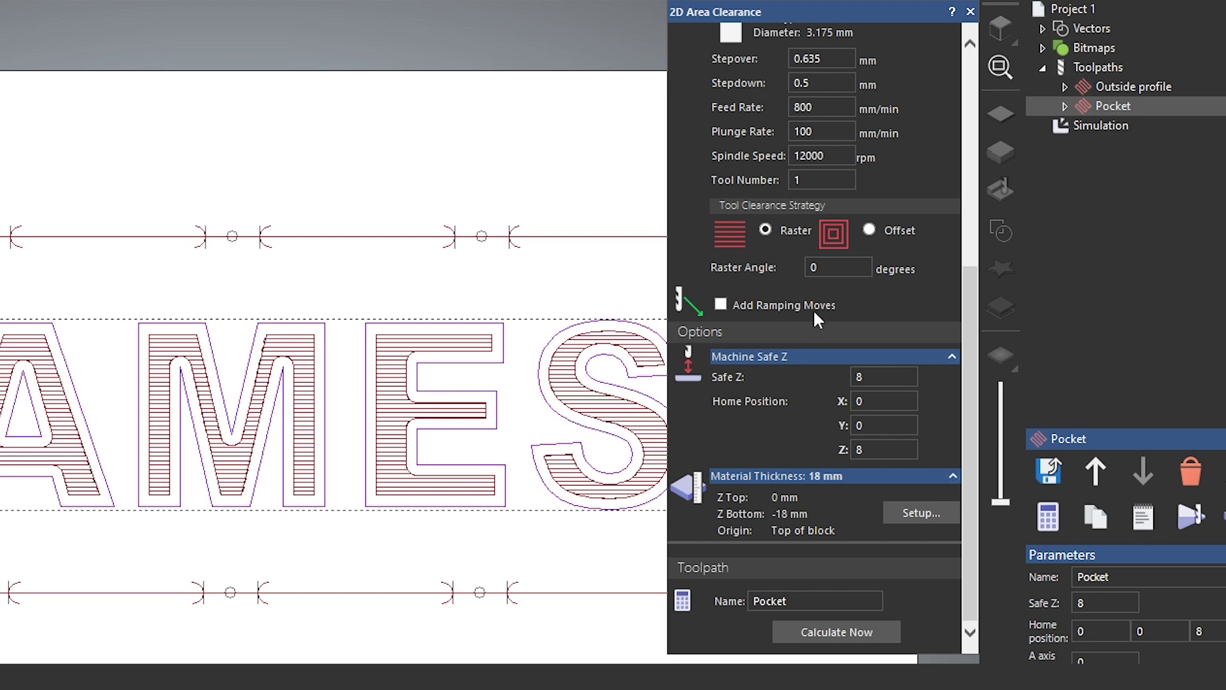
- Try recalculating the Pocket toolpath with a 90 degree raster angle and with the Offset strategy
double_click(845, 263)
left_click(847, 632)
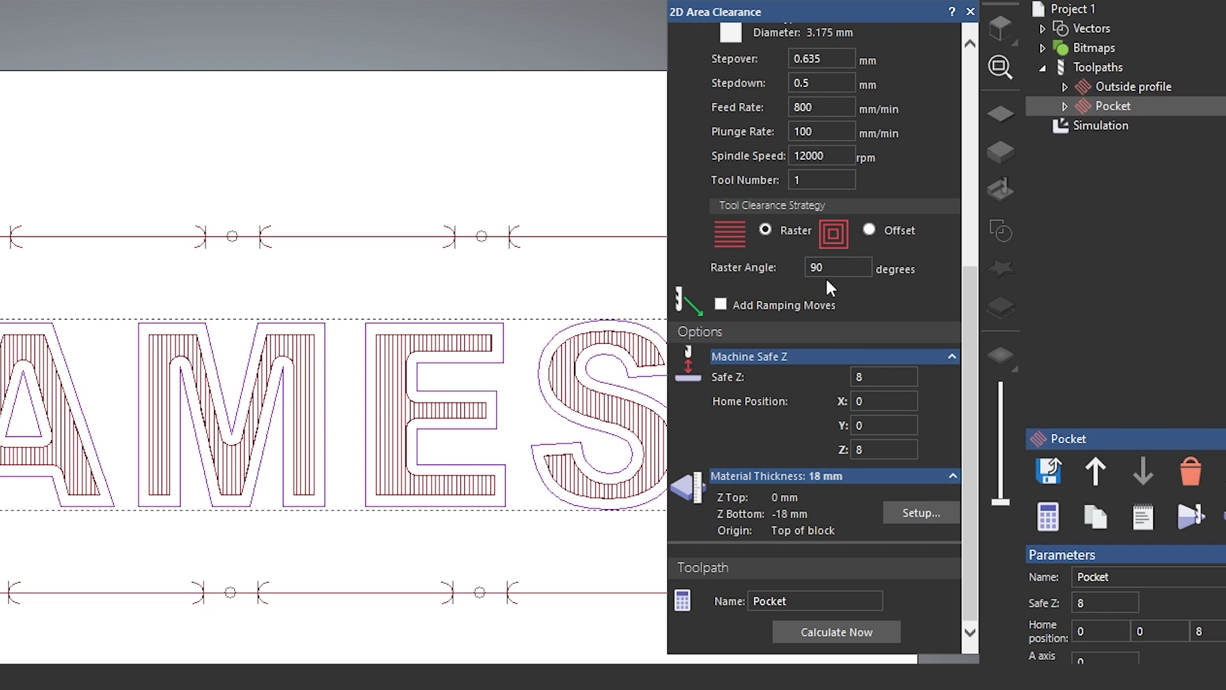
left_click(871, 230)
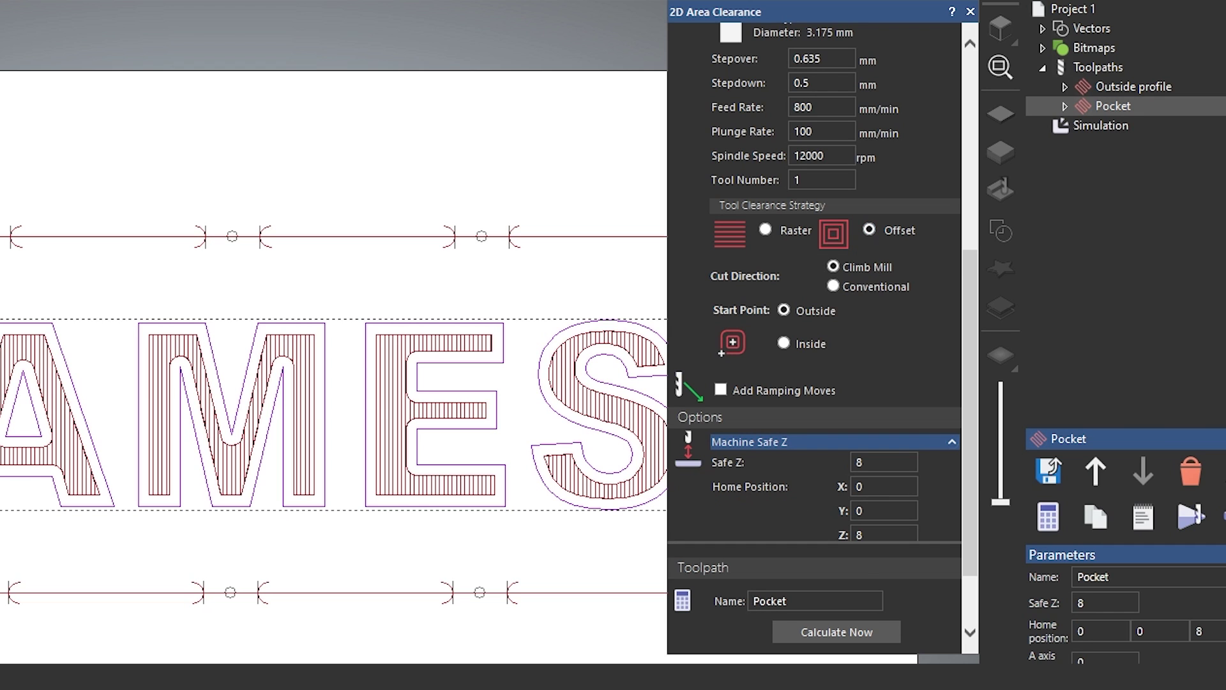
left_click(833, 630)
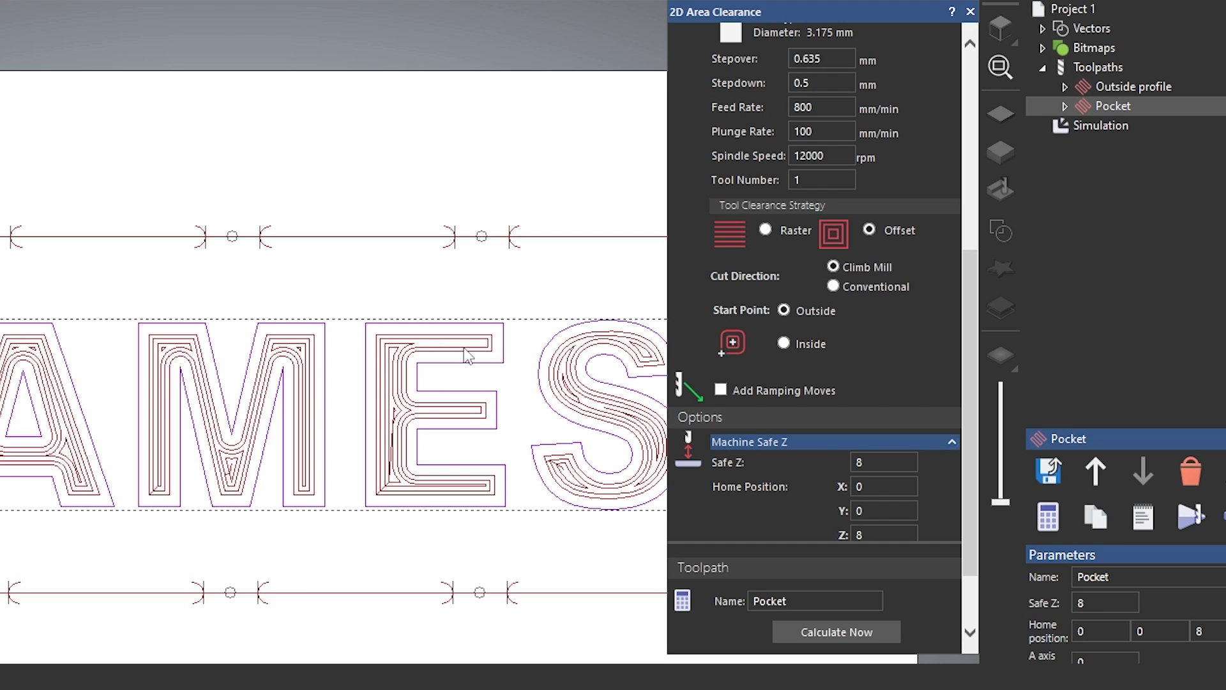
- Return the Pocket toolpath to the Raster strategy at 0 degrees and recalculate it
left_click(766, 230)
double_click(817, 268)
type("0")
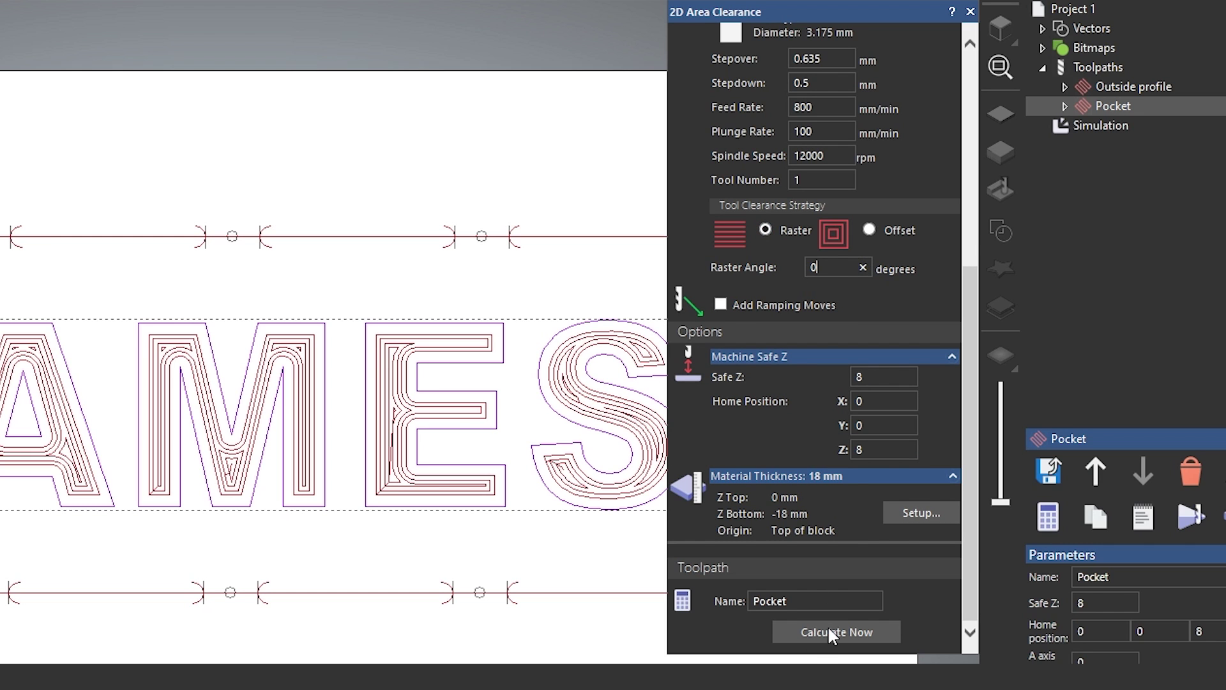
left_click(828, 631)
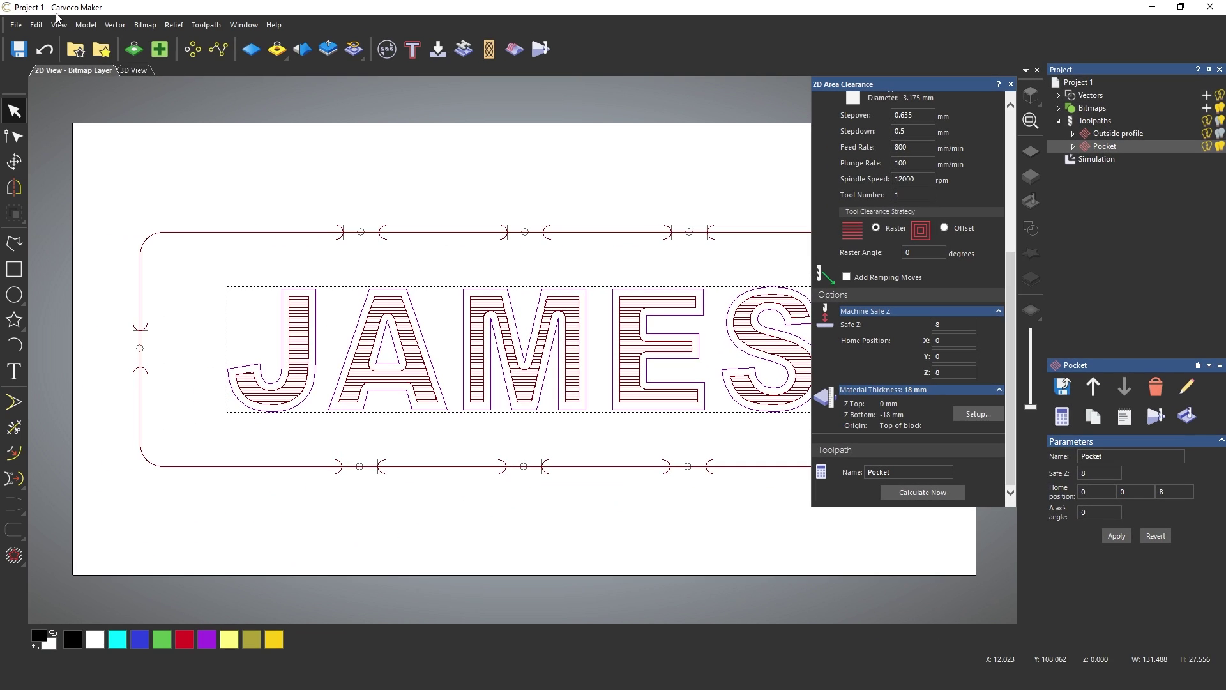
- Show the name plate and its Pocket toolpath in 3D and reset the existing simulation
left_click(132, 70)
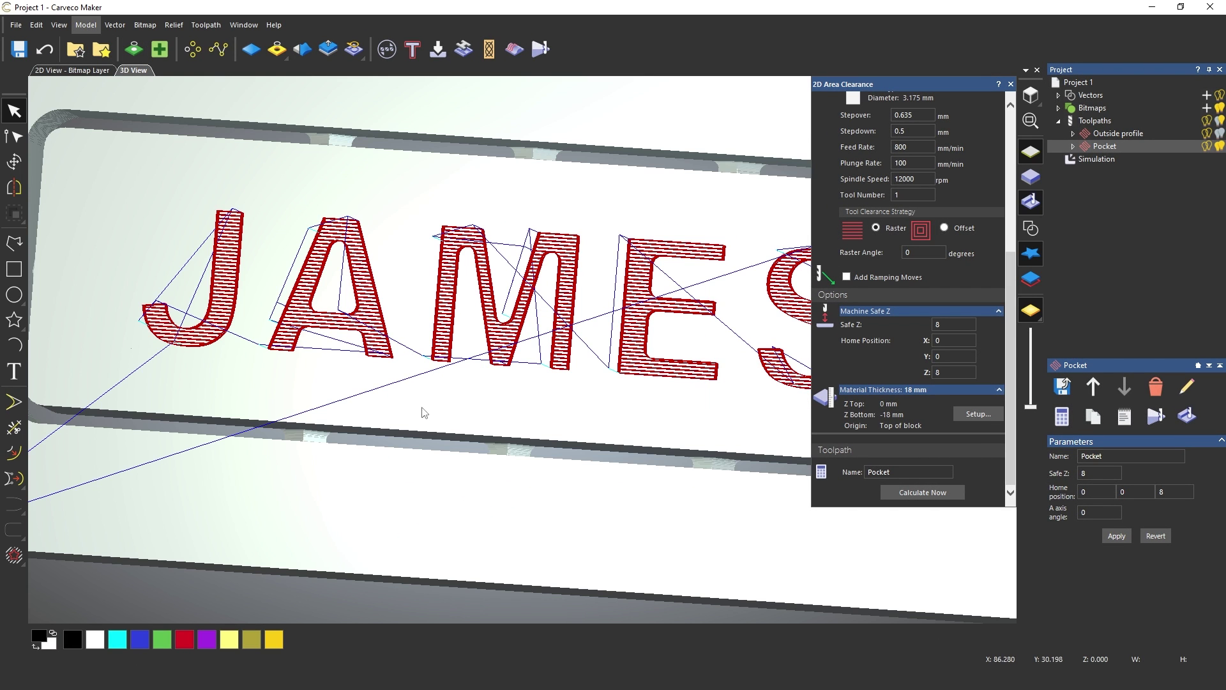
scroll(445, 422, "down", 3)
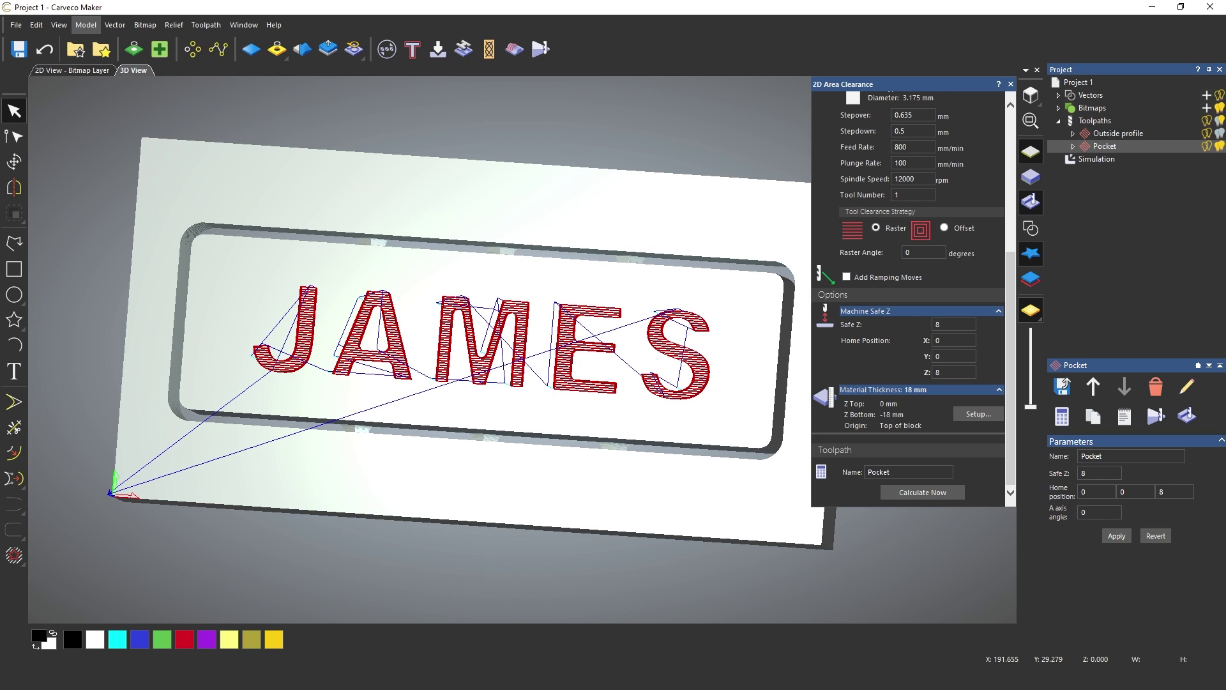
left_click(1095, 161)
right_click(1094, 160)
left_click(1127, 196)
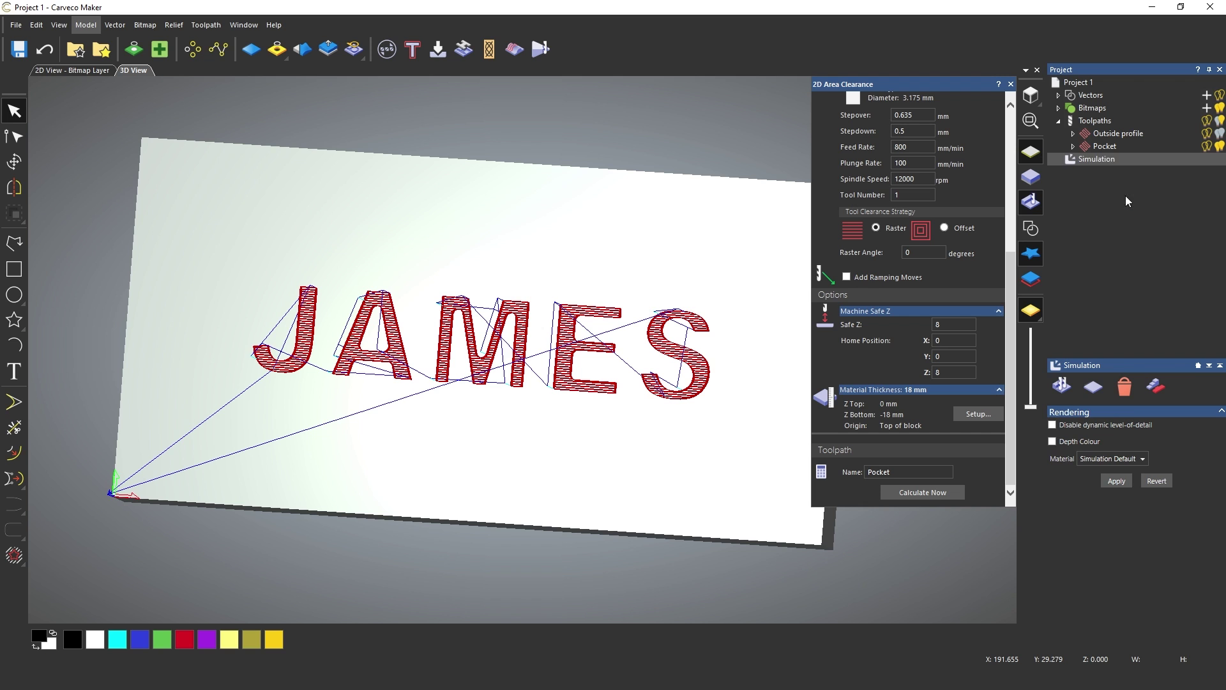
- Simulate all toolpaths and inspect the machined name plate from several angles
right_click(1110, 162)
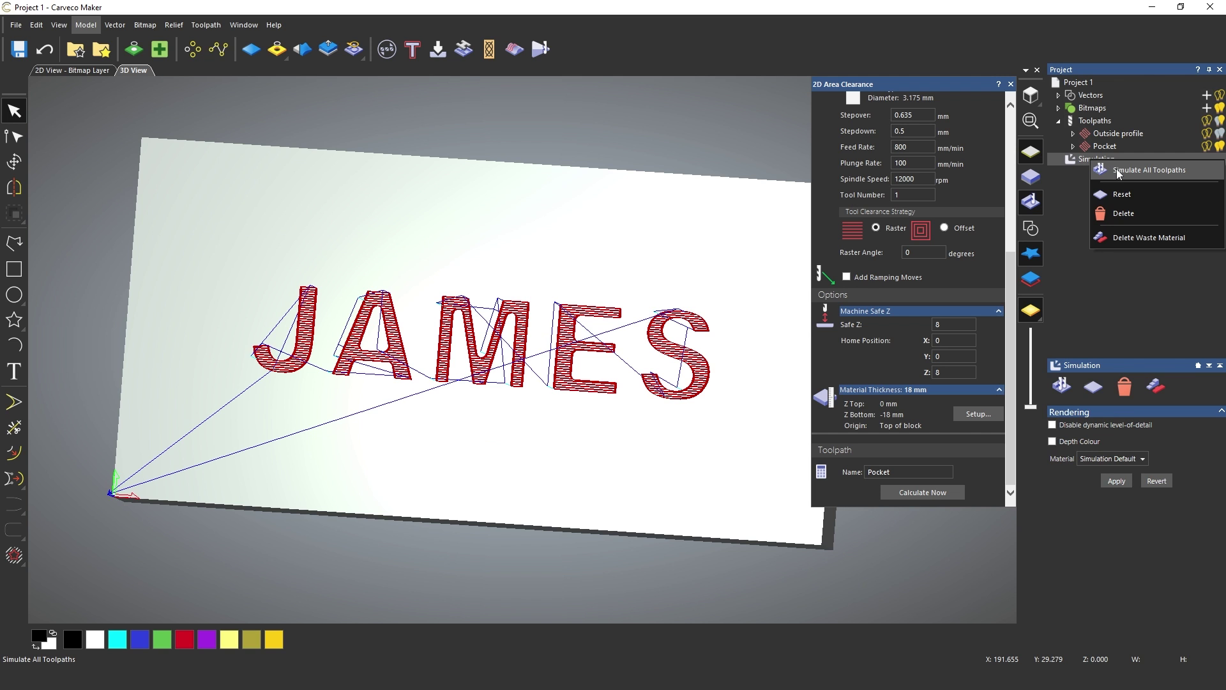
left_click(1119, 171)
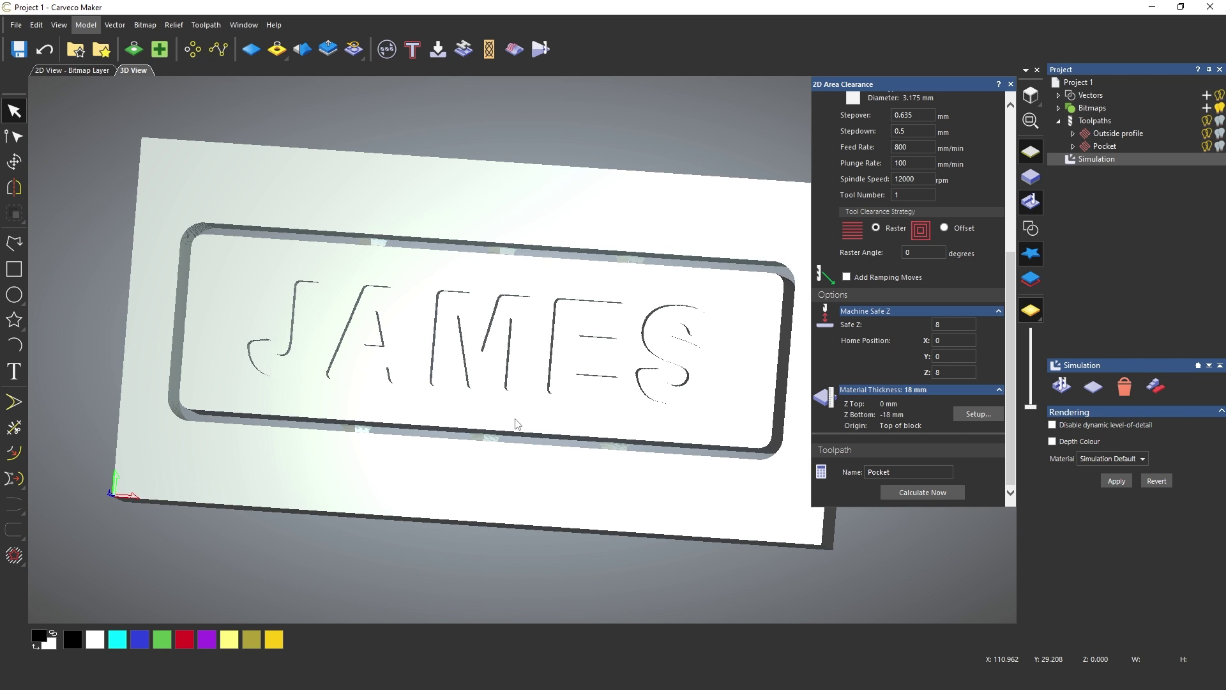
scroll(524, 409, "up", 5)
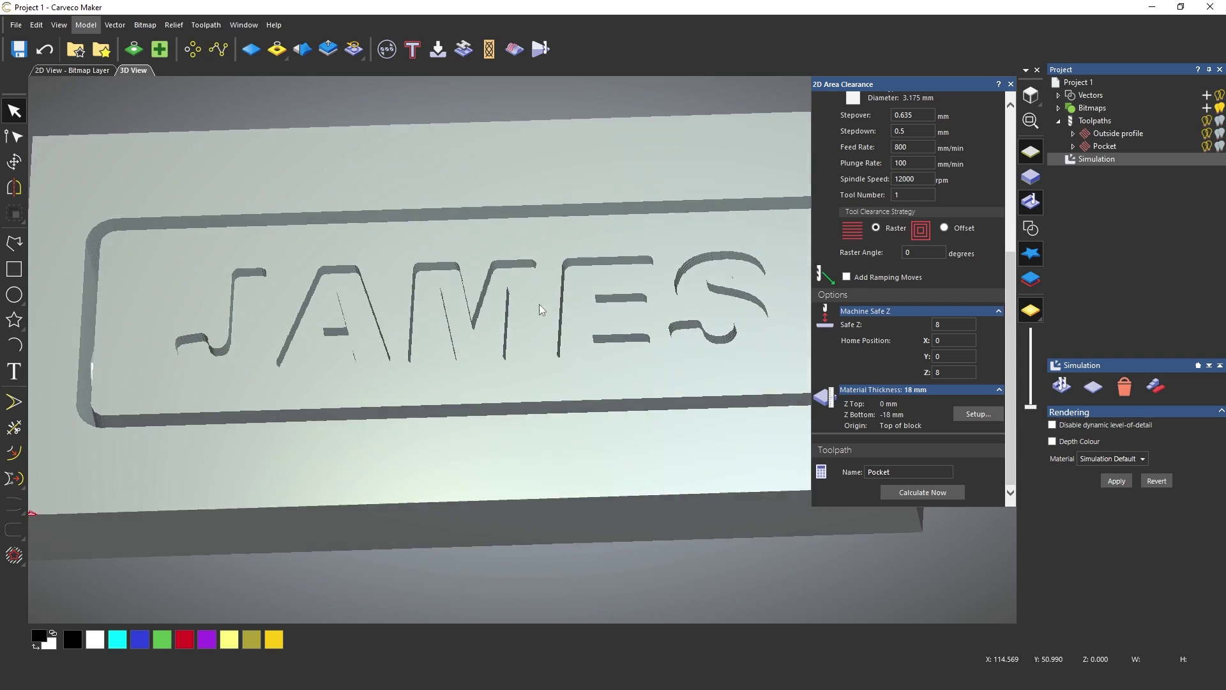
scroll(618, 295, "down", 2)
mouse_move(646, 296)
left_mouse_down()
mouse_move(624, 358)
mouse_move(338, 293)
mouse_move(347, 254)
mouse_move(318, 405)
mouse_move(452, 430)
mouse_move(587, 377)
mouse_move(1196, 200)
left_mouse_up()
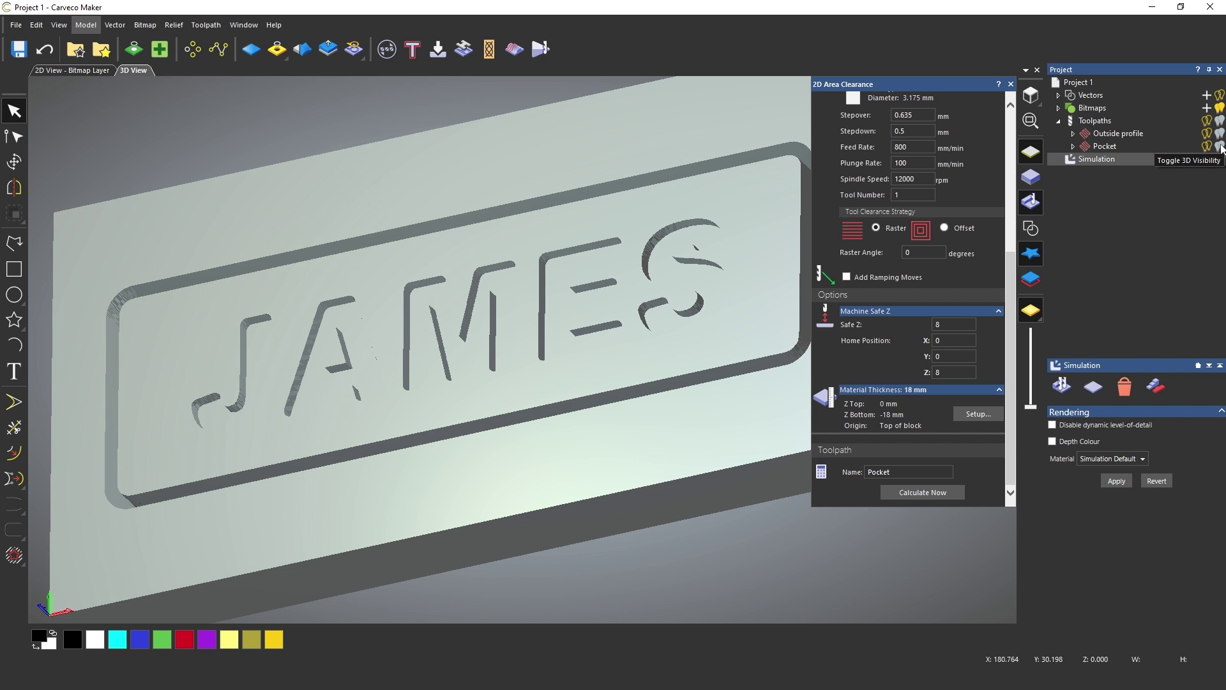
- Display the Pocket and Outside profile toolpaths over the 3D simulation and examine their cutting passes
left_click(1220, 147)
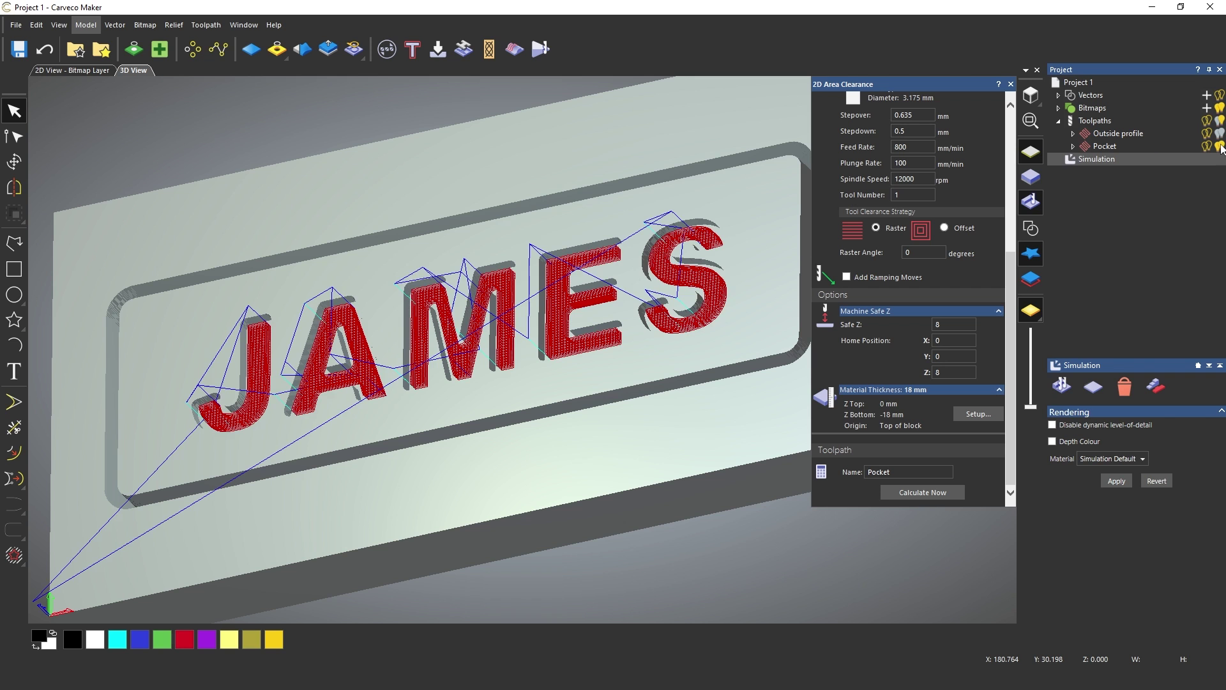
left_click(1220, 133)
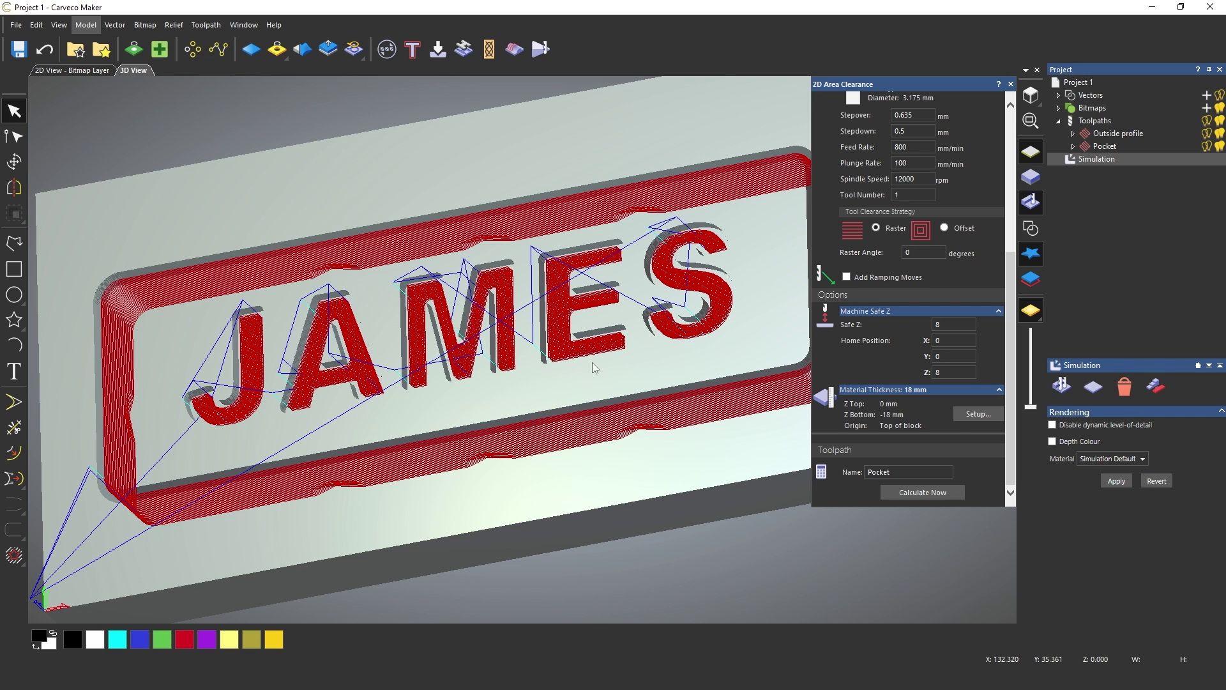
key("F10")
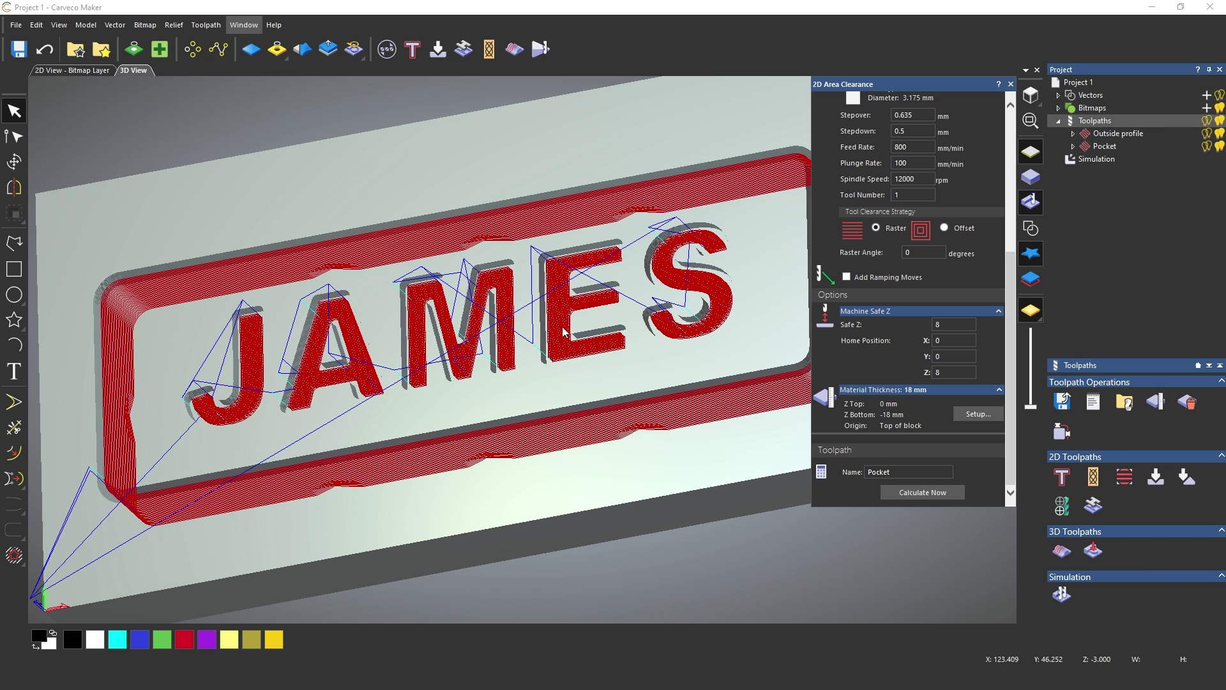
scroll(614, 347, "down", 3)
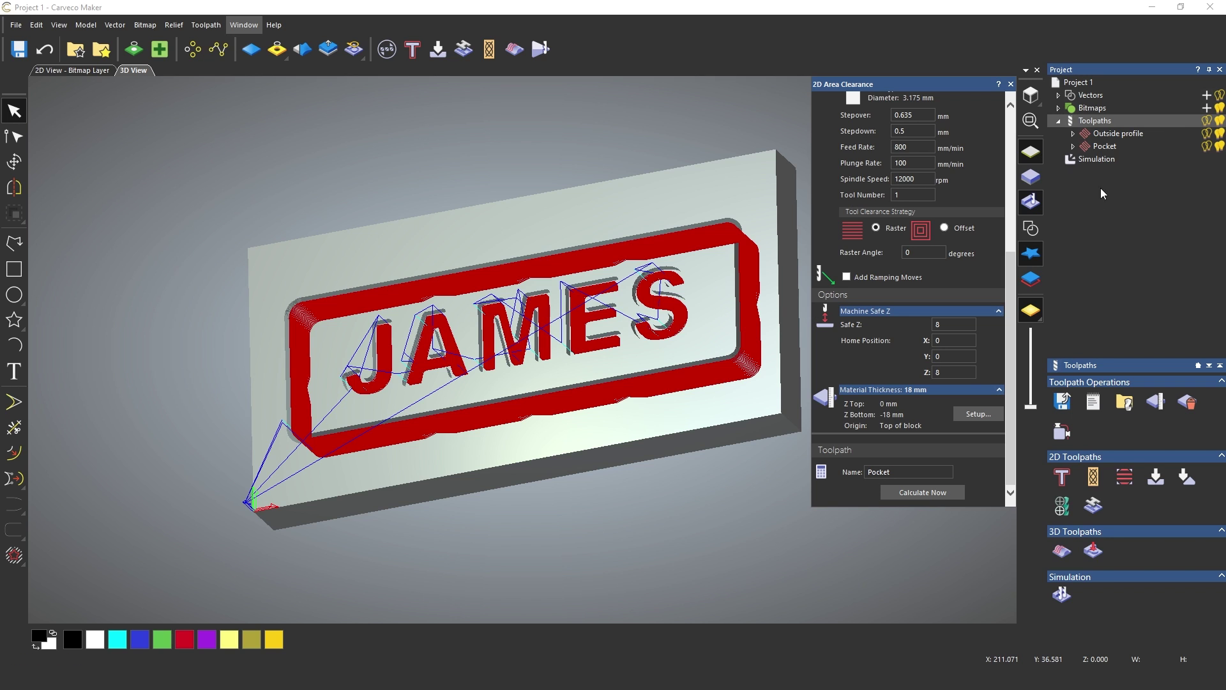
- Apply the Pine material to the simulation
left_click(1100, 160)
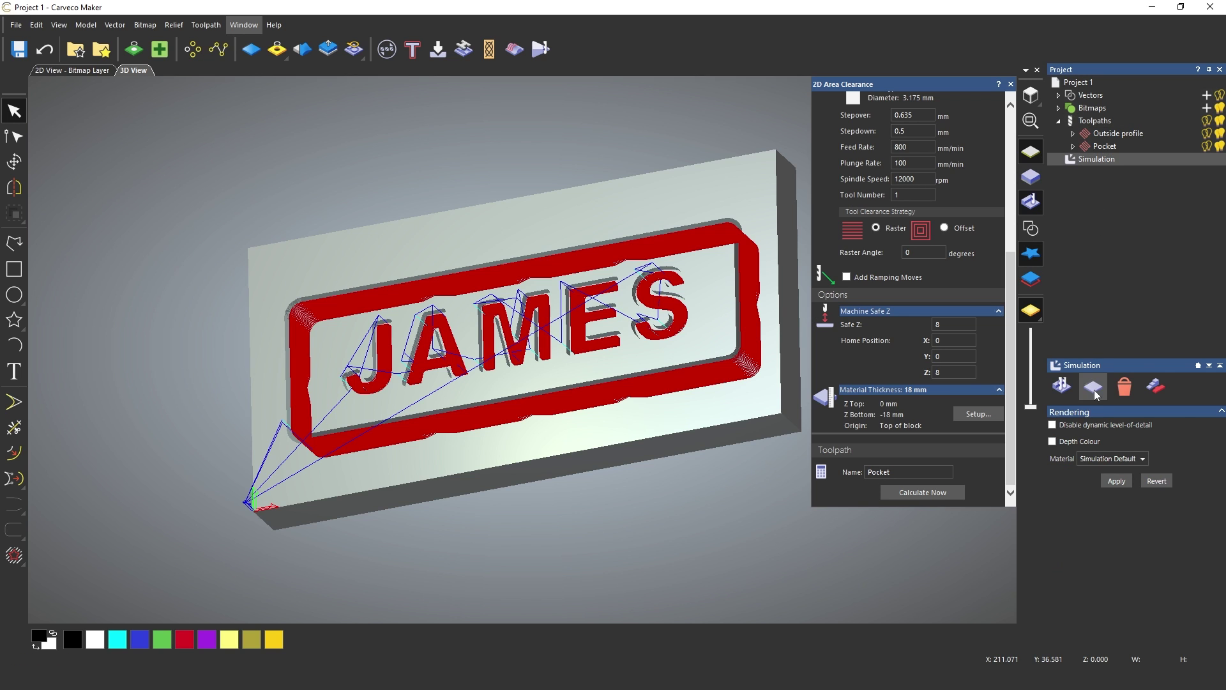
left_click(1094, 460)
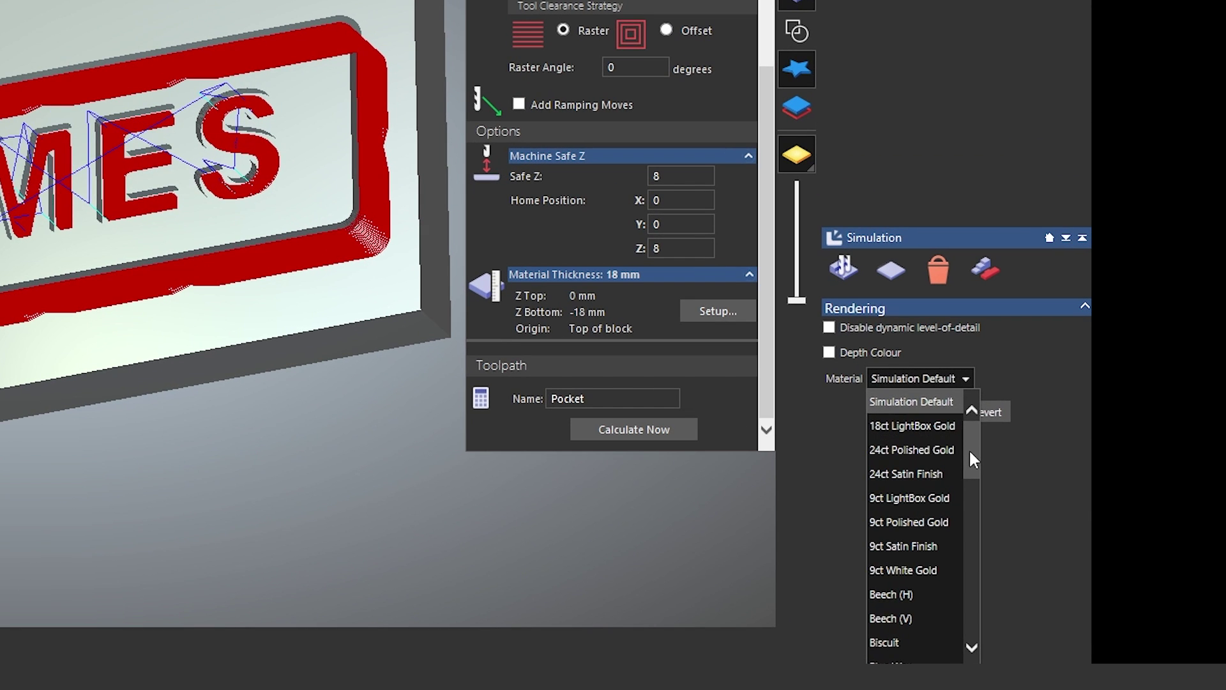
left_click_drag(1133, 501, 1132, 514)
left_click_drag(968, 474, 950, 591)
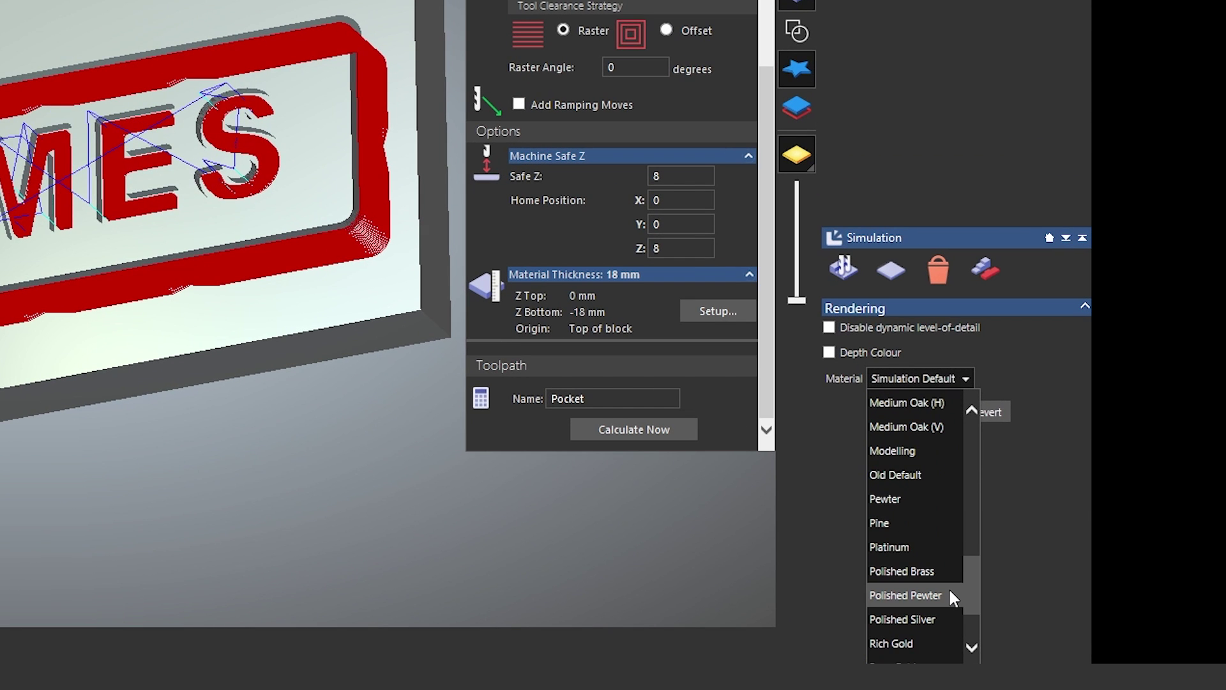
left_click(879, 523)
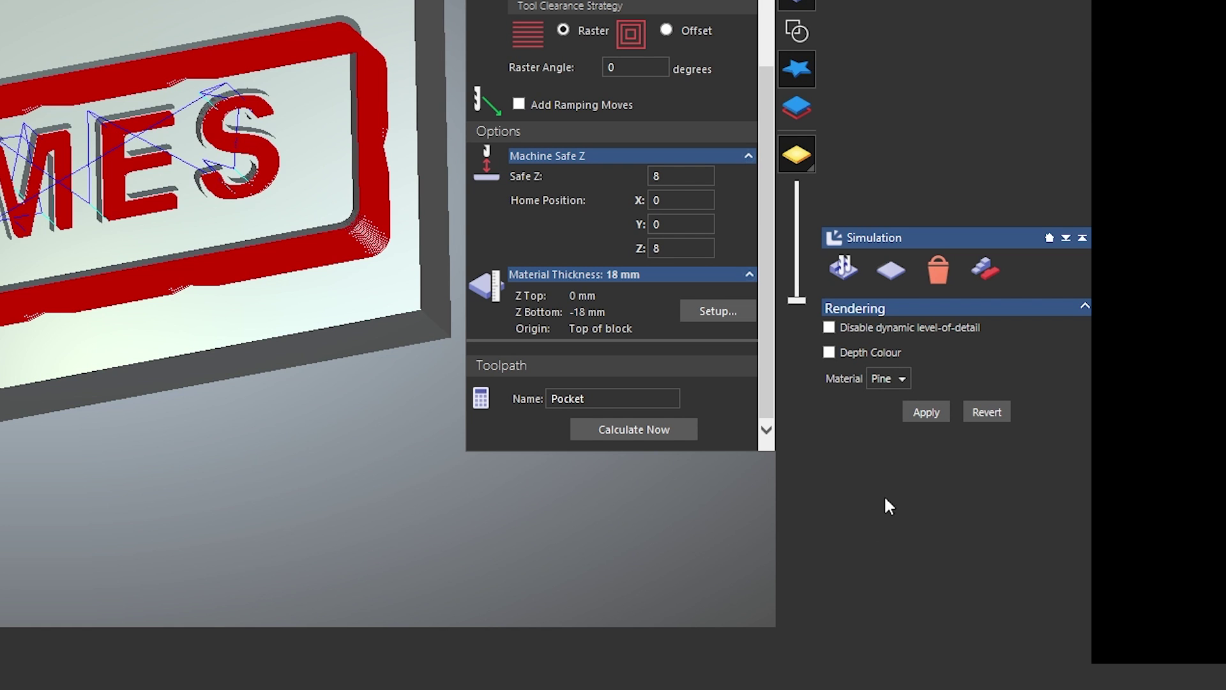
left_click(924, 413)
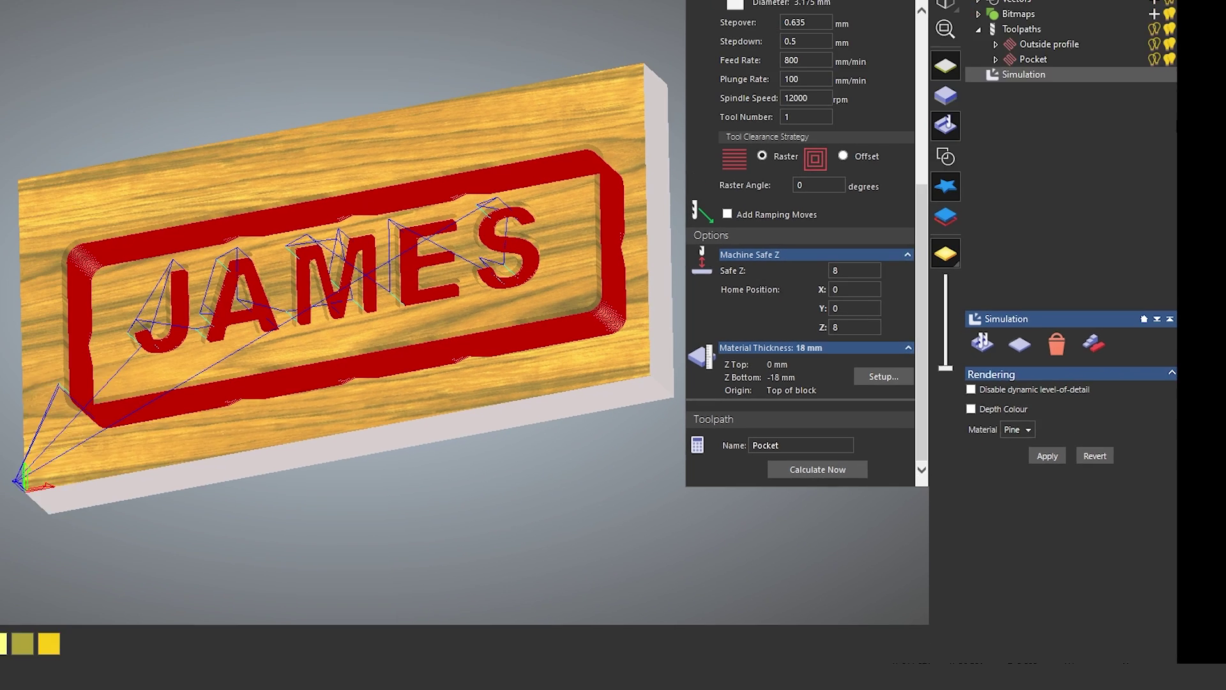
- Hide both toolpaths in 3D and disable the simulation's dynamic level-of-detail
left_click(1221, 147)
left_click(1220, 133)
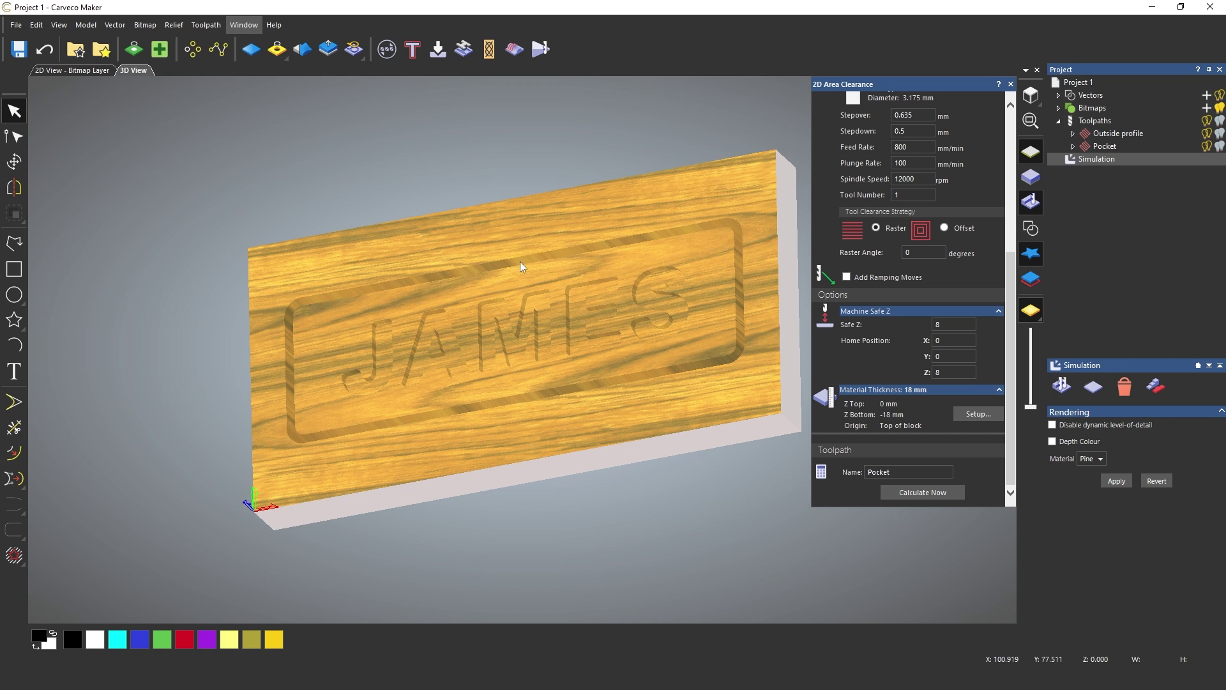
left_click_drag(562, 345, 730, 417)
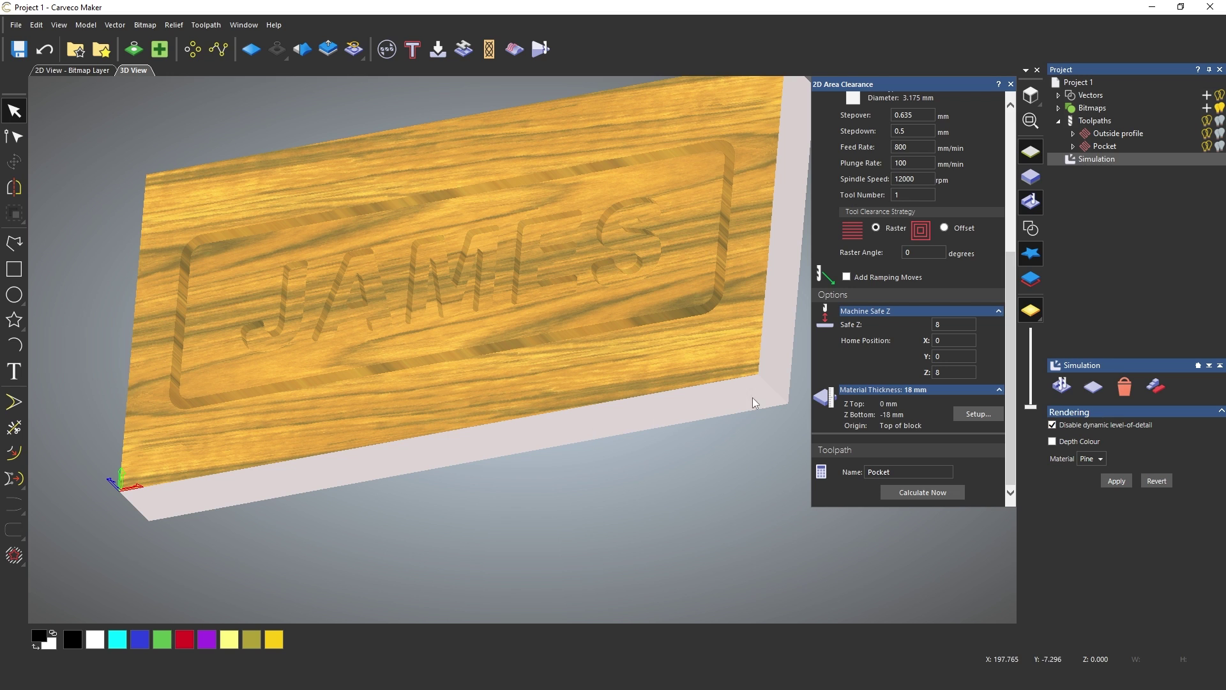
- Try the Medium Oak (V) and Mahogany (H) materials on the simulation
left_click(1095, 460)
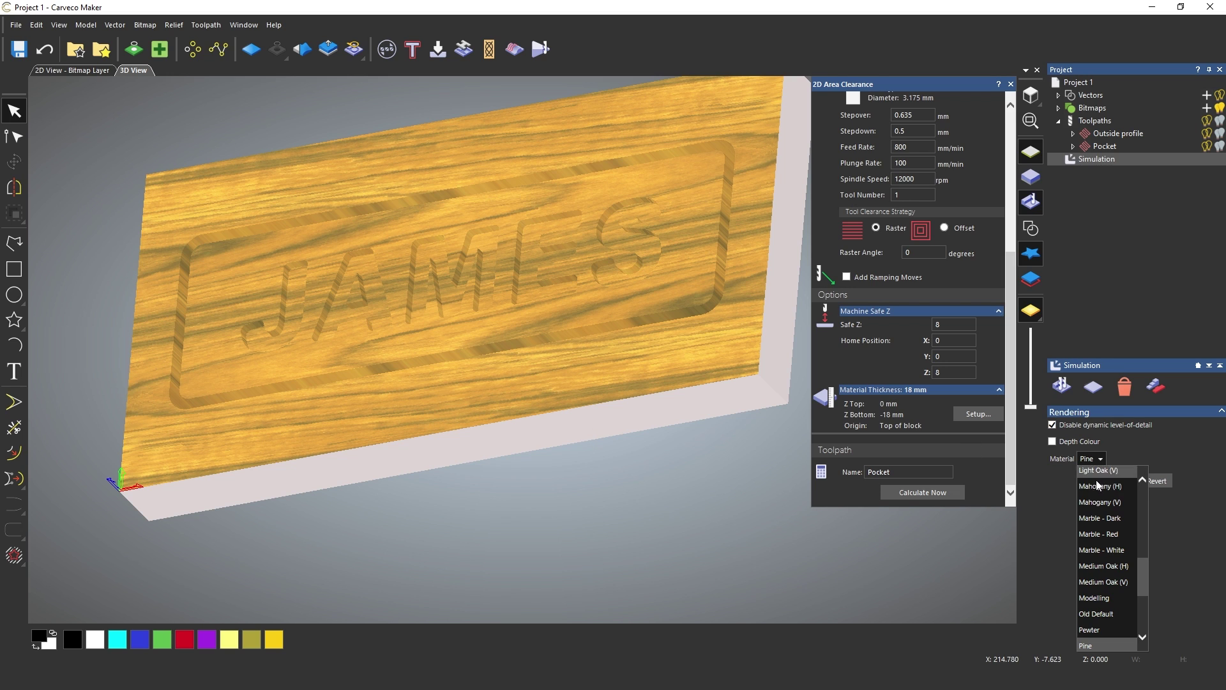
left_click(1118, 583)
left_click(1117, 481)
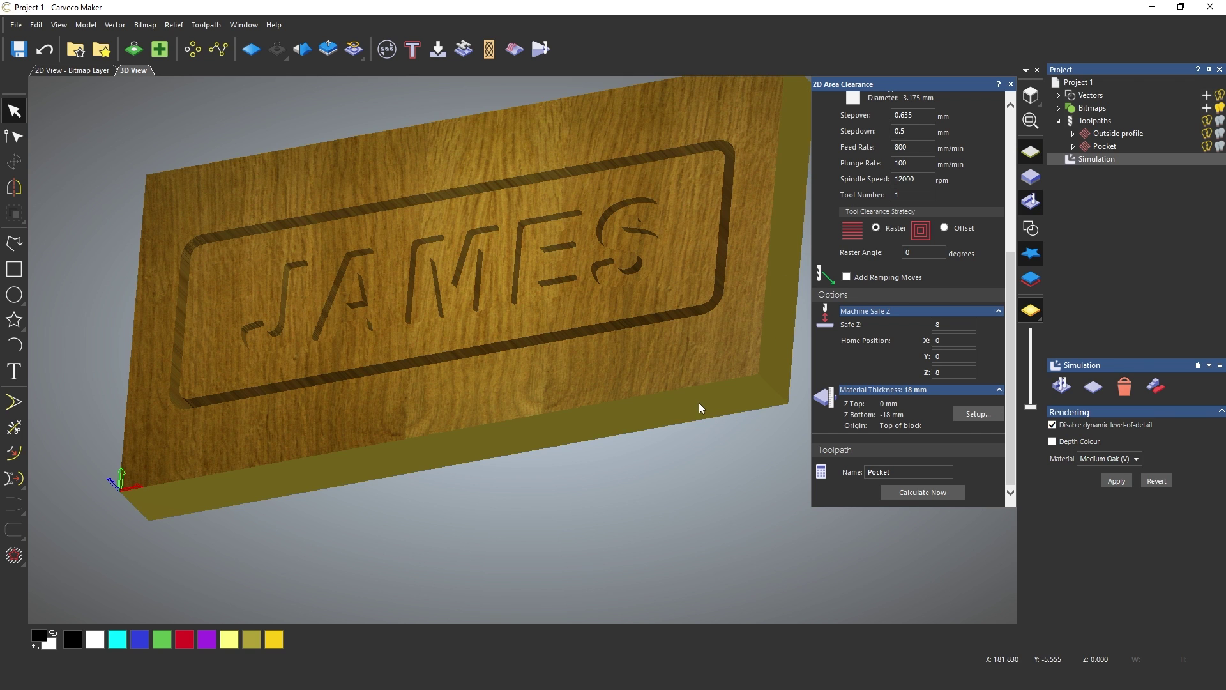
left_click(1133, 459)
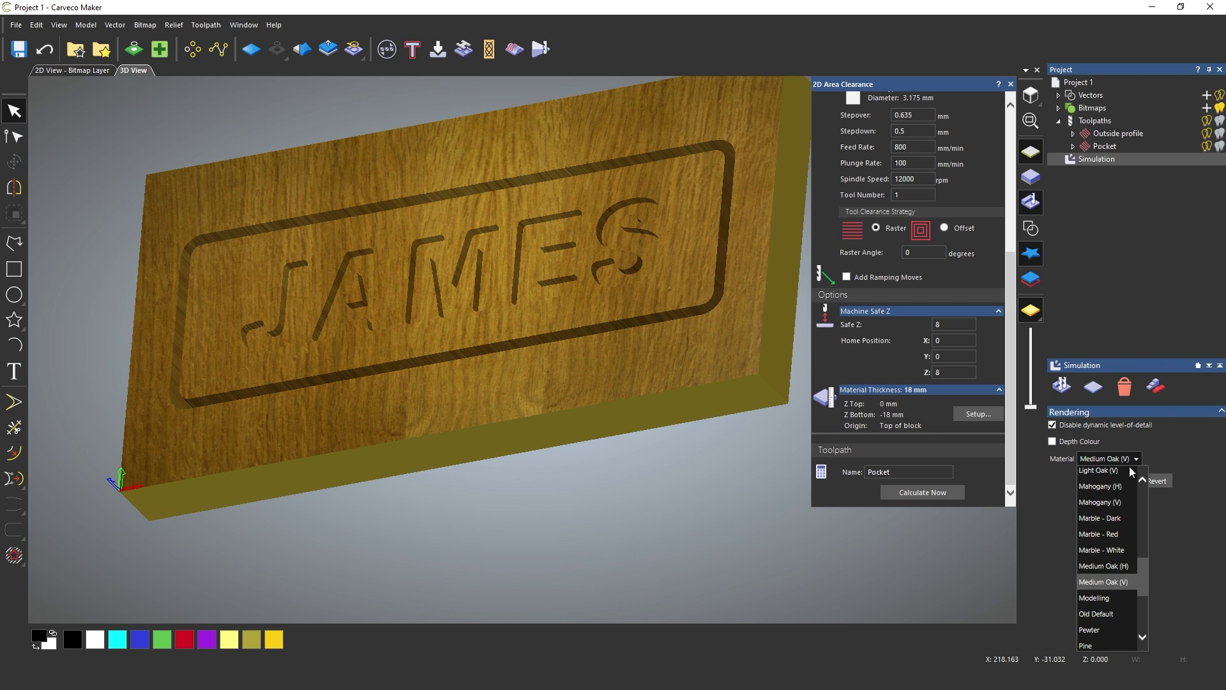
left_click(1119, 488)
left_click(1117, 482)
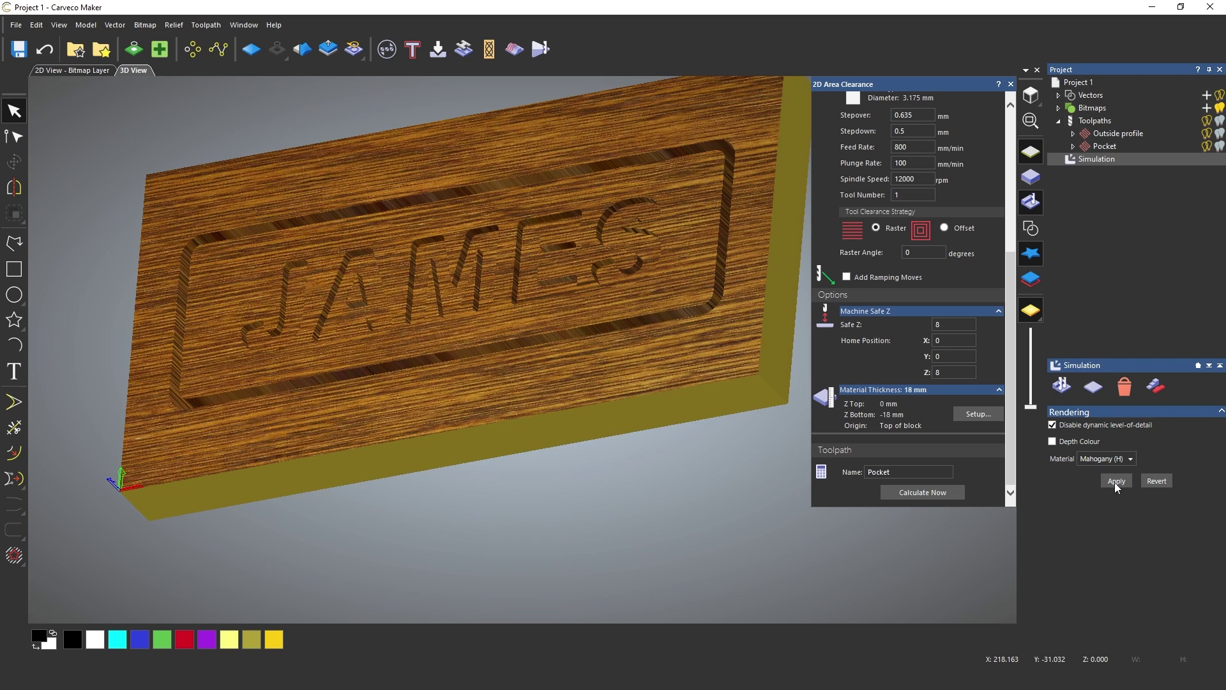
- Try the 18ct LightBox Gold material on the simulation and restore Pine
left_click(1115, 459)
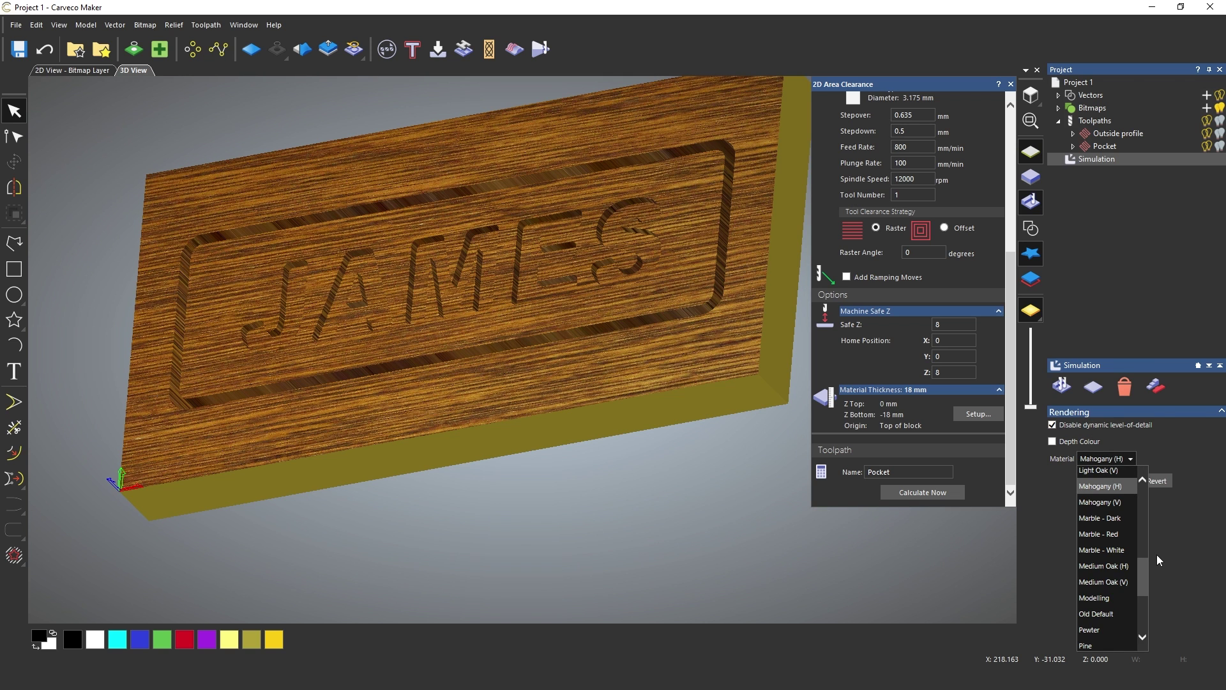
left_click_drag(1148, 575, 1148, 502)
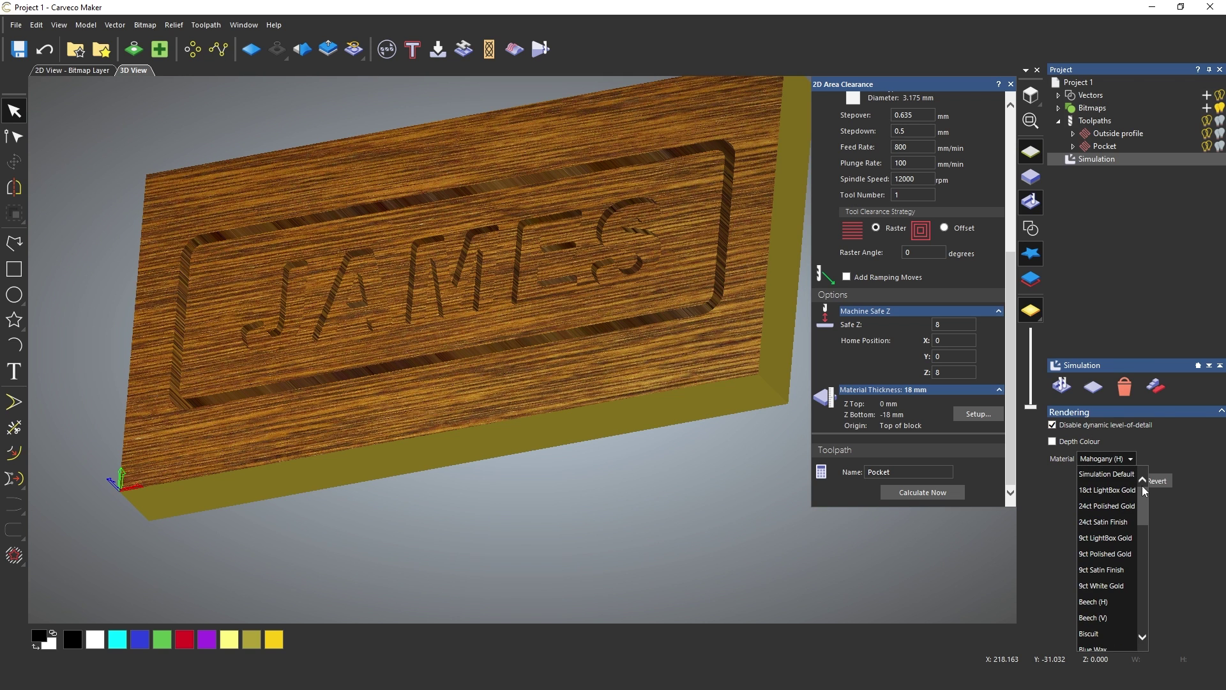
left_click(1119, 491)
left_click(1120, 483)
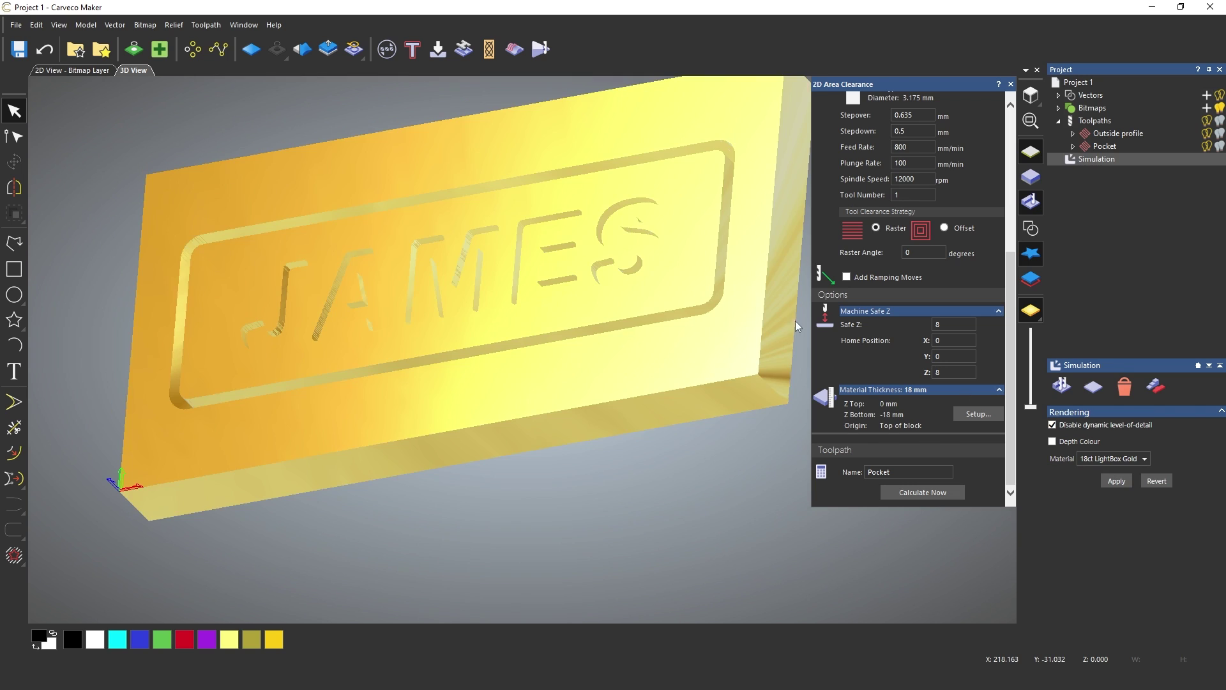
left_click_drag(680, 268, 707, 247)
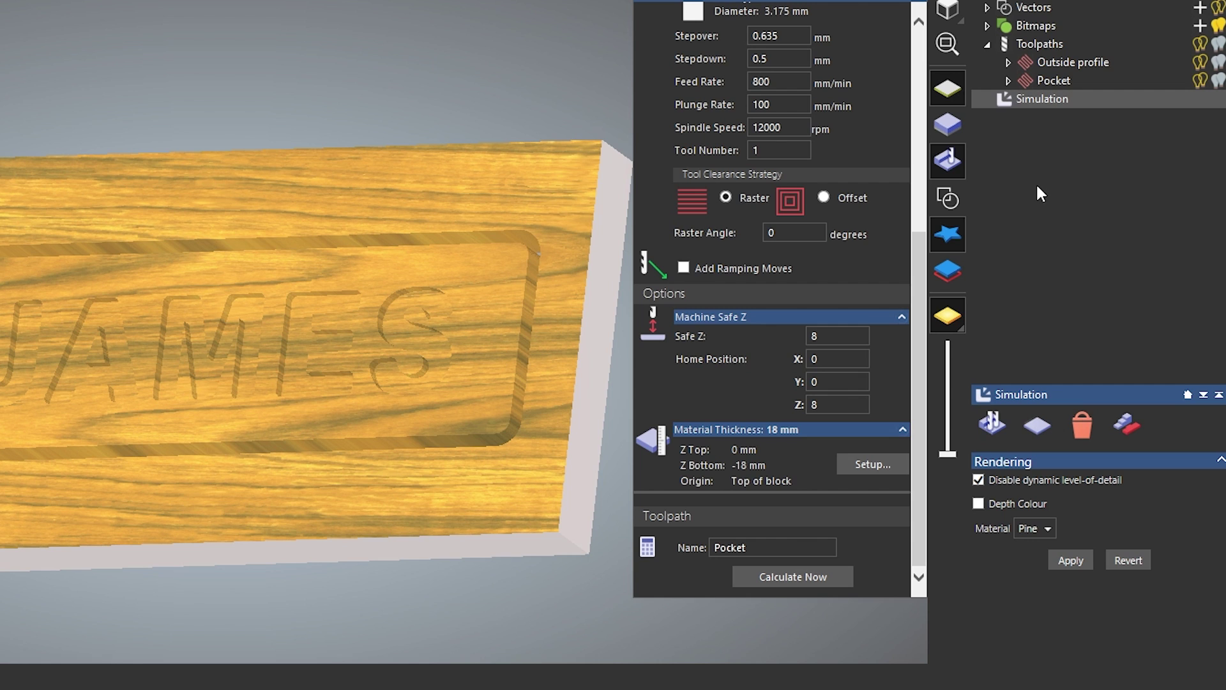
- Show the Pocket and Outside profile toolpaths in 3D again and display the operations for all toolpaths
left_click(1219, 81)
left_click(1219, 62)
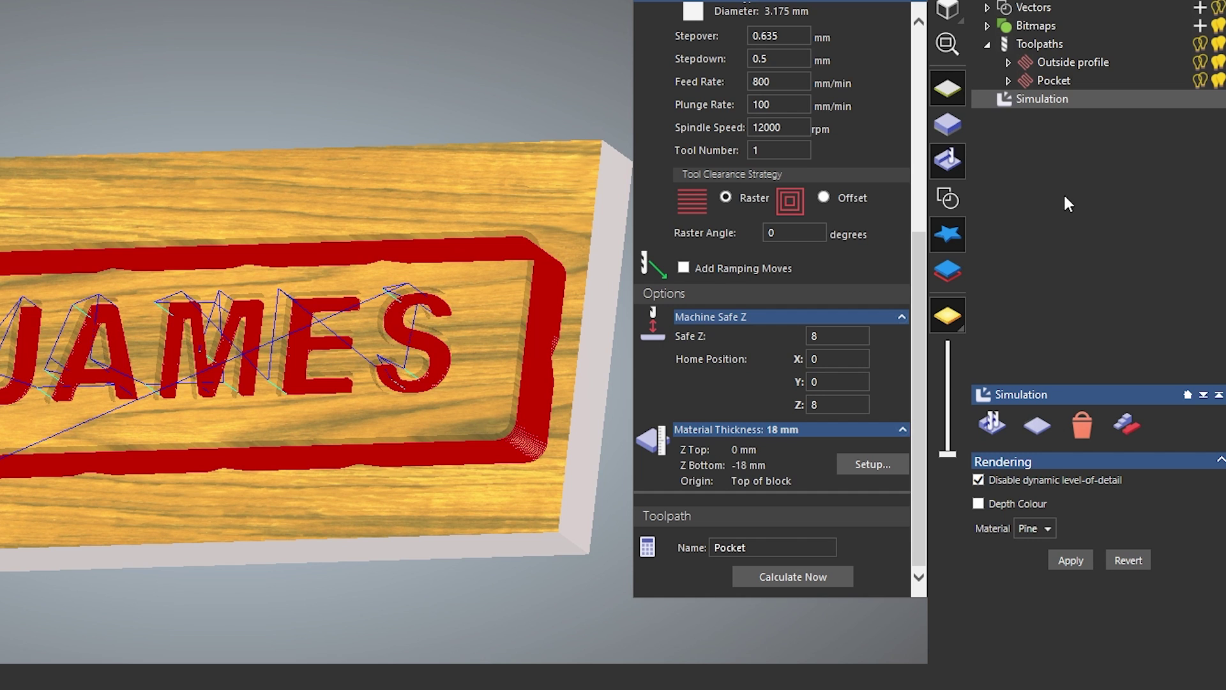
left_click(1029, 46)
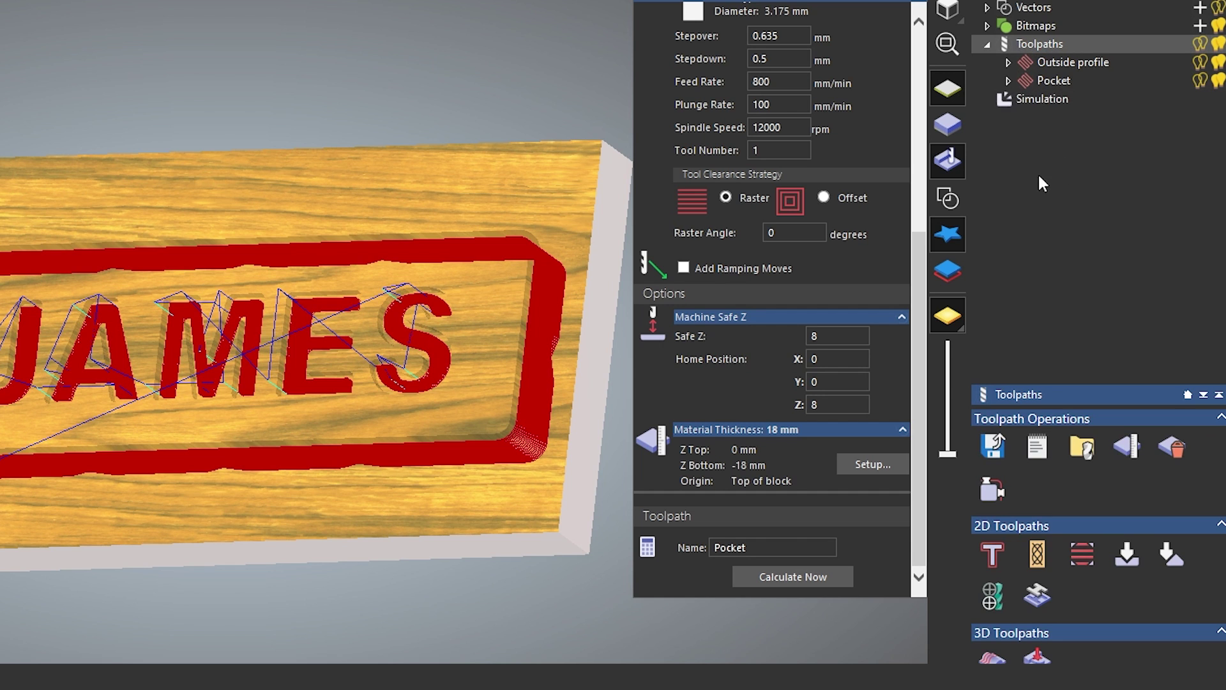
- Open the summary of all toolpaths and check the estimated machining time and the rapid rate
left_click(1041, 447)
left_click_drag(261, 145, 465, 129)
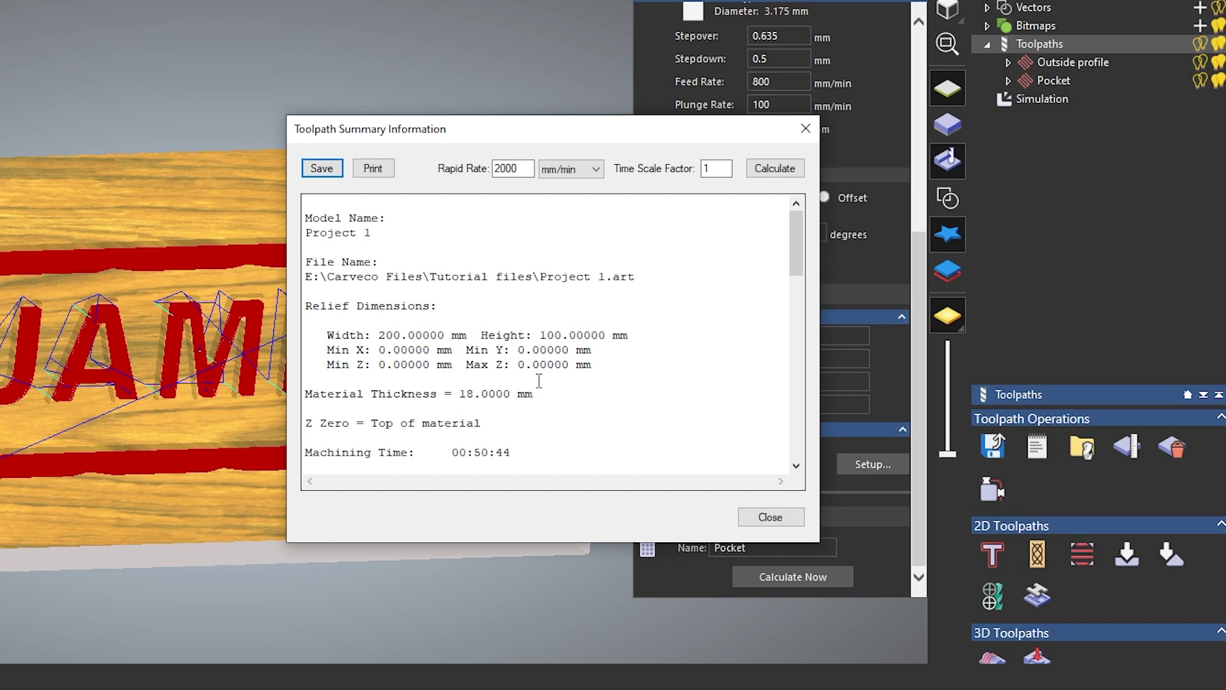
left_click_drag(513, 454, 430, 455)
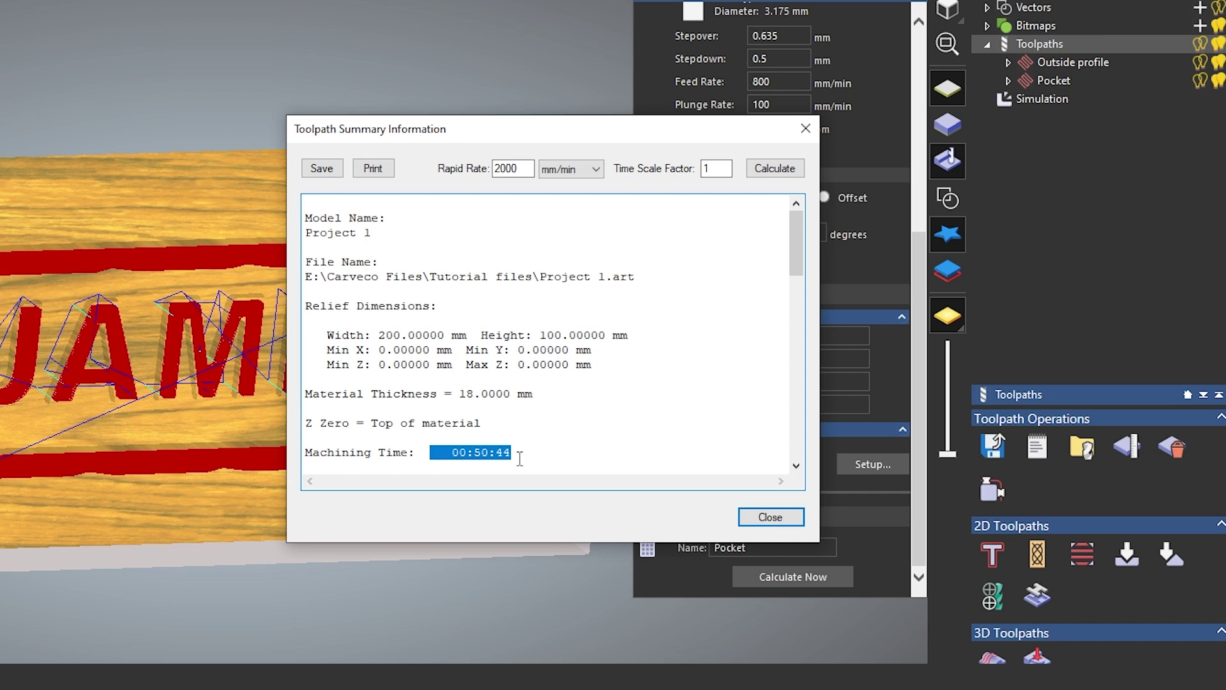
left_click(519, 458)
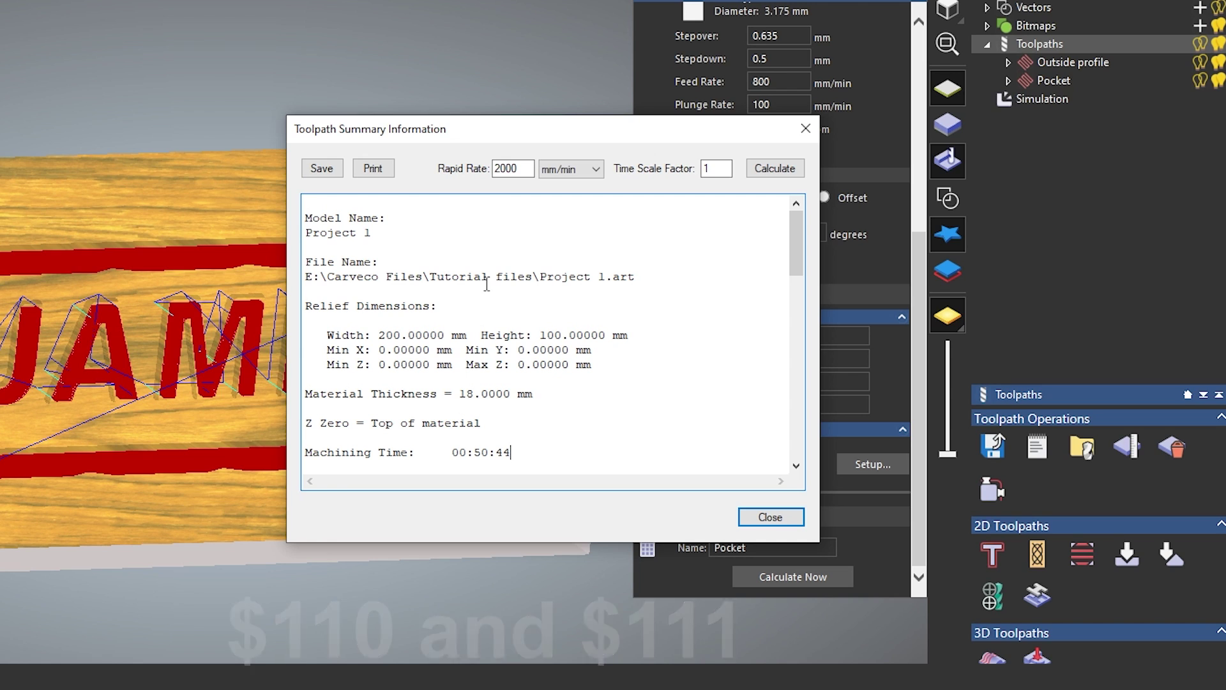
double_click(520, 166)
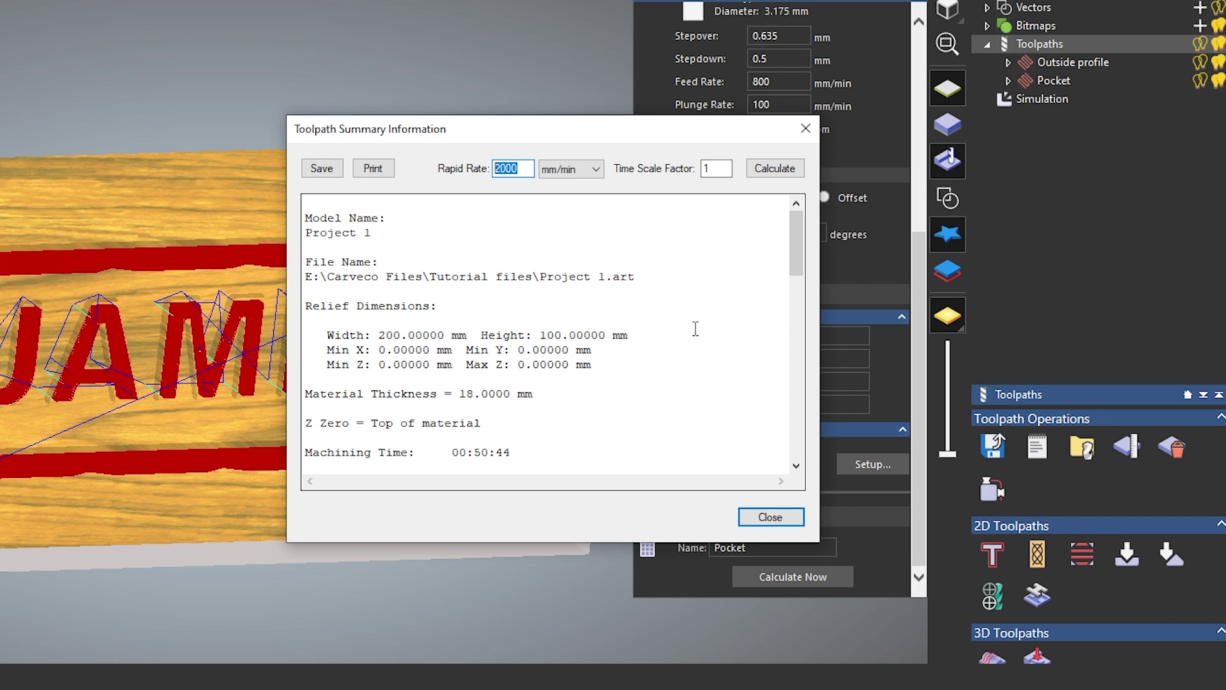
- Move the toolpath summary aside and switch to Calculator to divide 60 by 50 for the time scale factor
left_click_drag(571, 128, 121, 104)
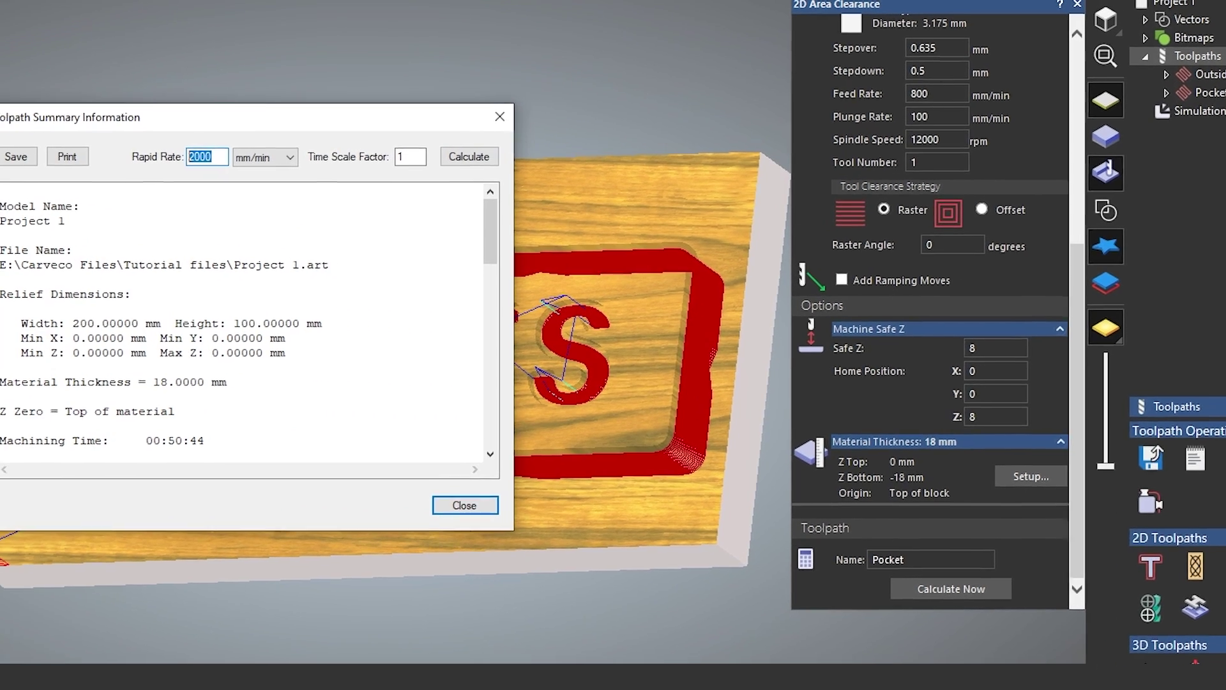
left_click_drag(752, 81, 829, 82)
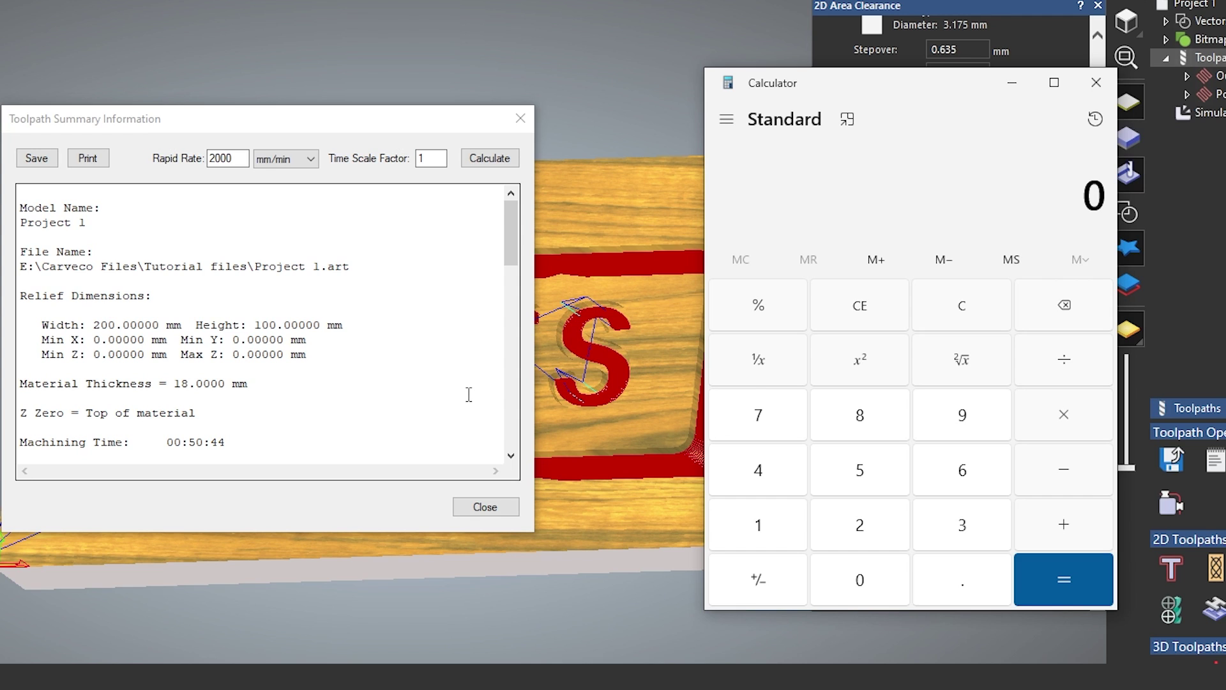
left_click(960, 475)
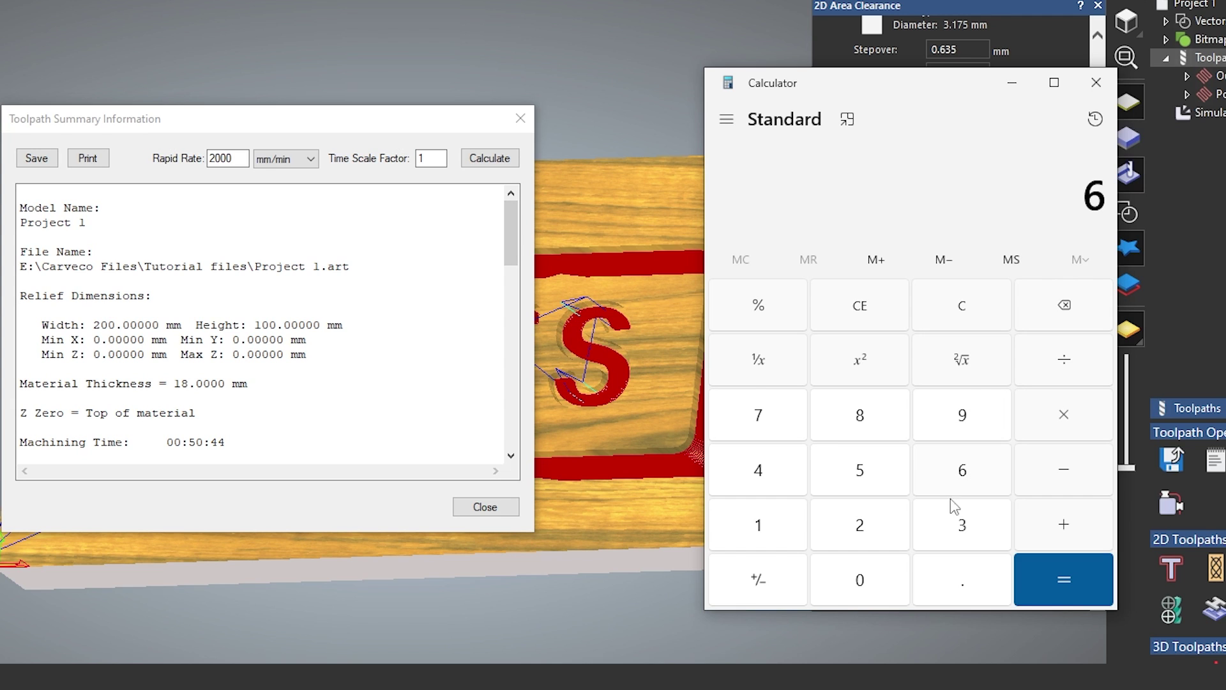
left_click(871, 585)
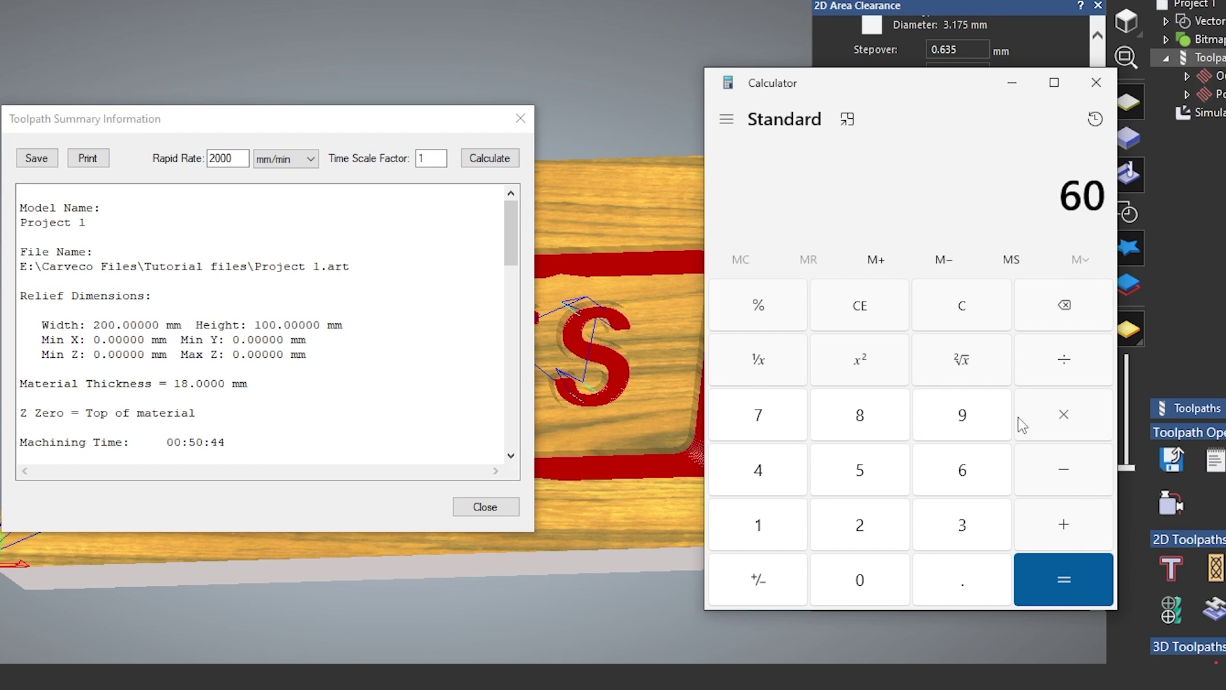
left_click(1057, 363)
left_click(856, 491)
left_click(851, 581)
left_click(1076, 584)
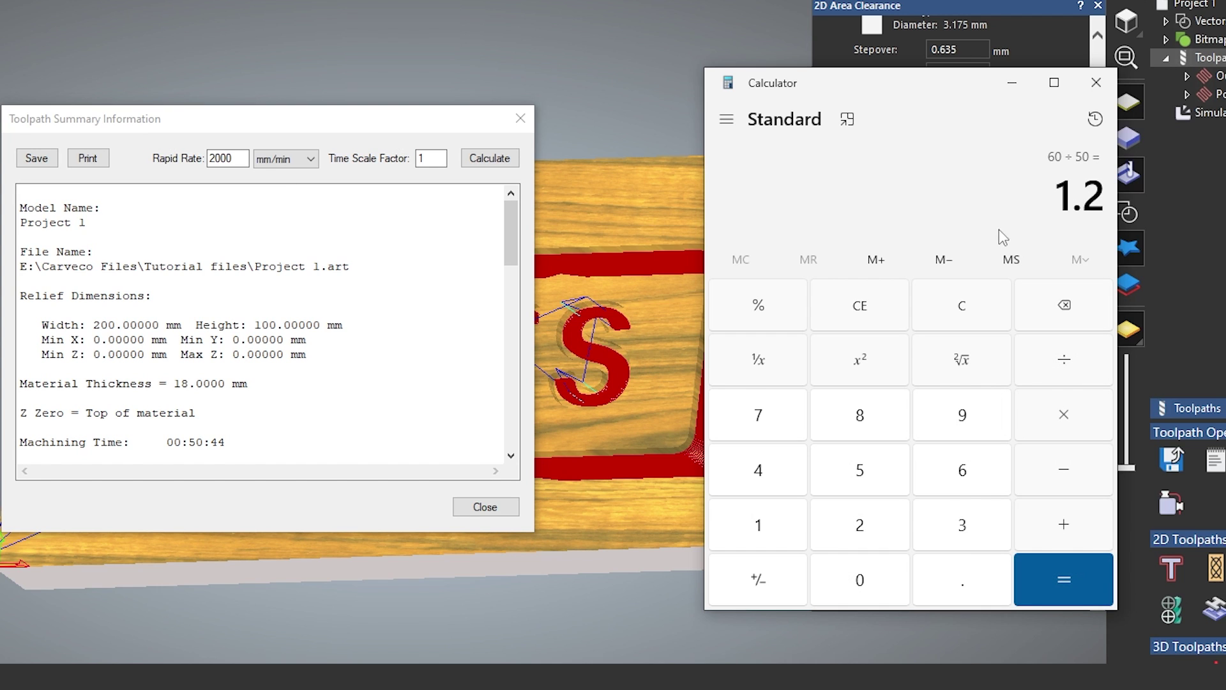
- Set the time scale factor to 1.2 in the toolpath summary and recalculate the machining time
left_click(419, 191)
left_click_drag(441, 158, 409, 159)
type("1.2")
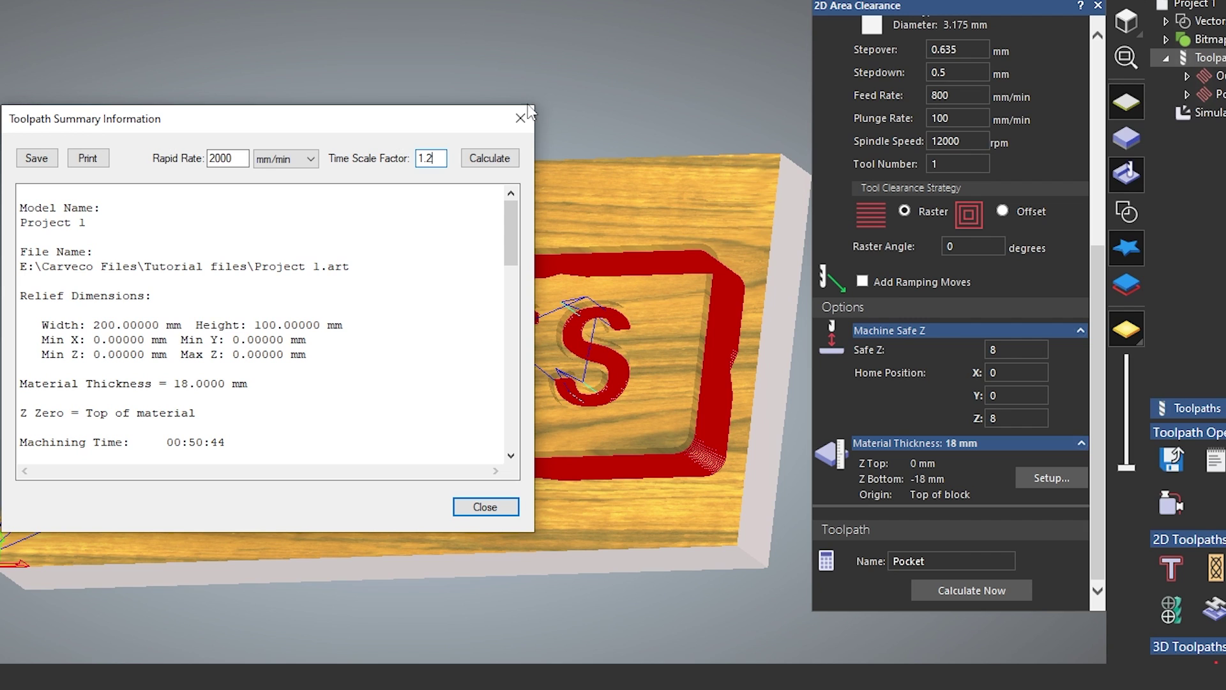
left_click(490, 158)
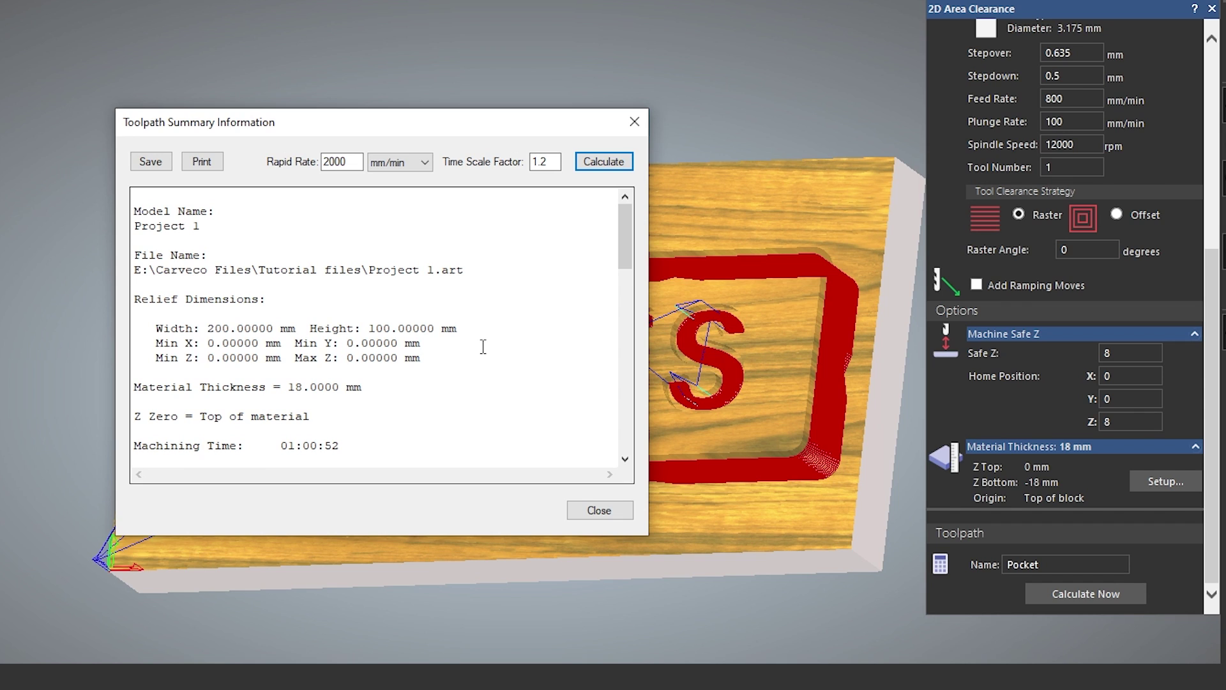
- Review the summary's tool settings, cutting lengths and machining times for the Outside profile and Pocket toolpaths, and close it
scroll(483, 347, "down", 1)
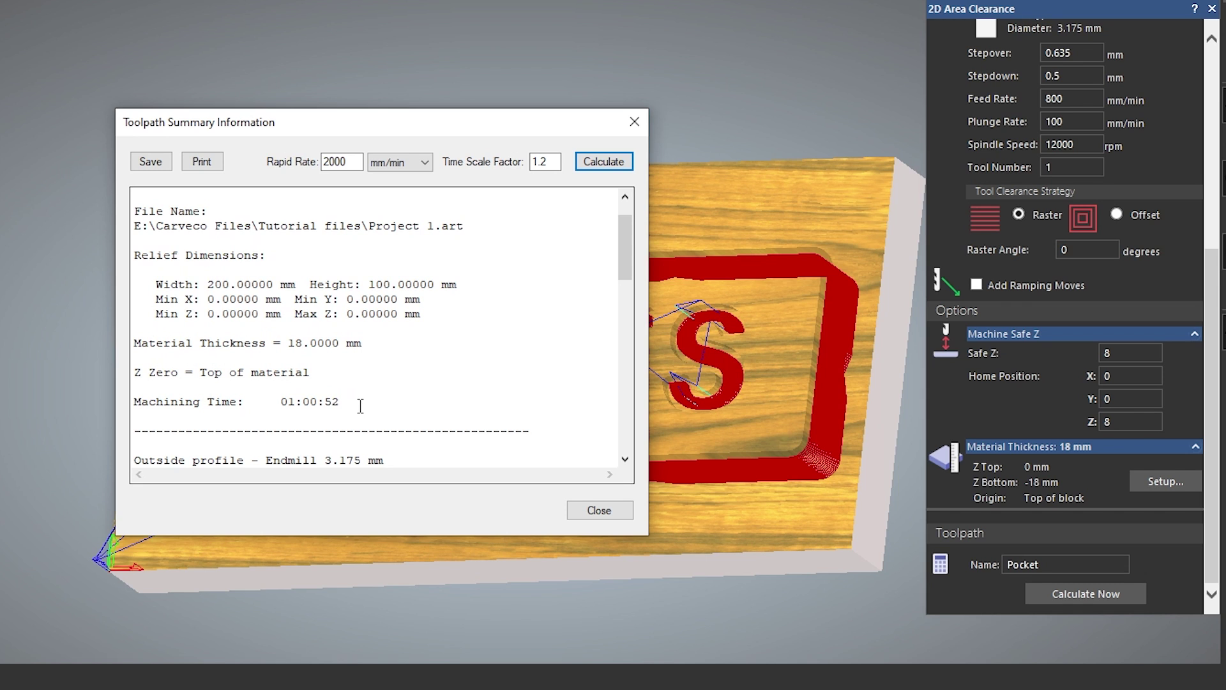
scroll(381, 380, "down", 4)
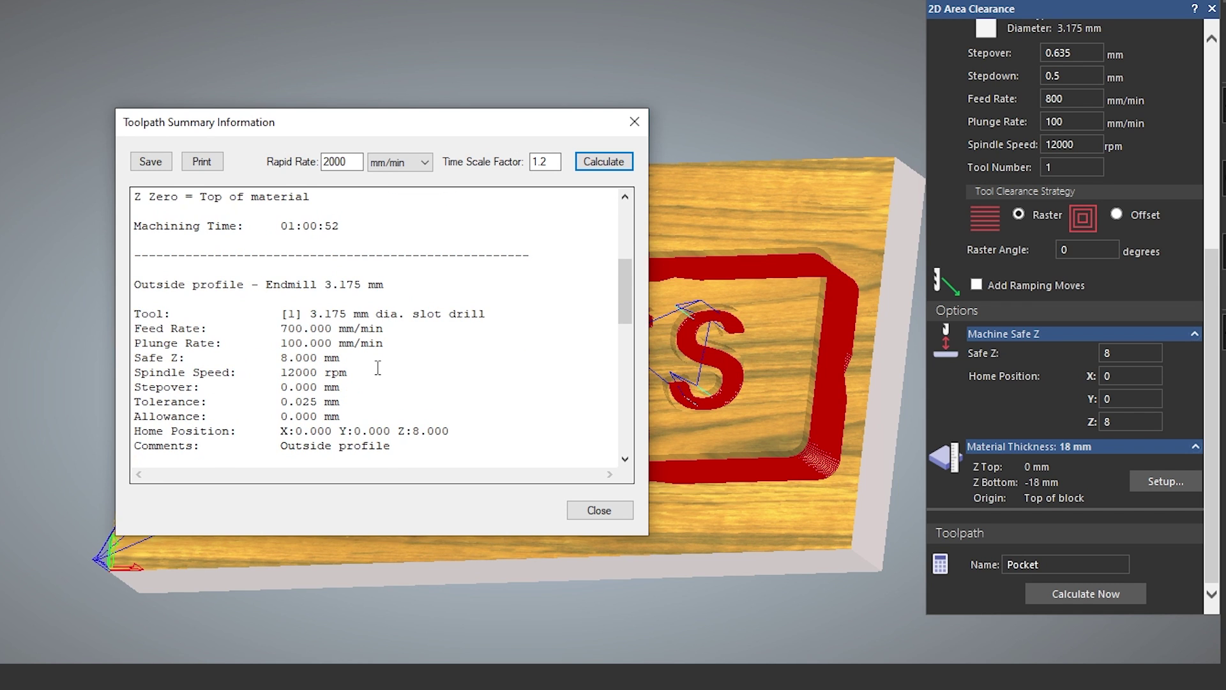
scroll(378, 375, "down", 1)
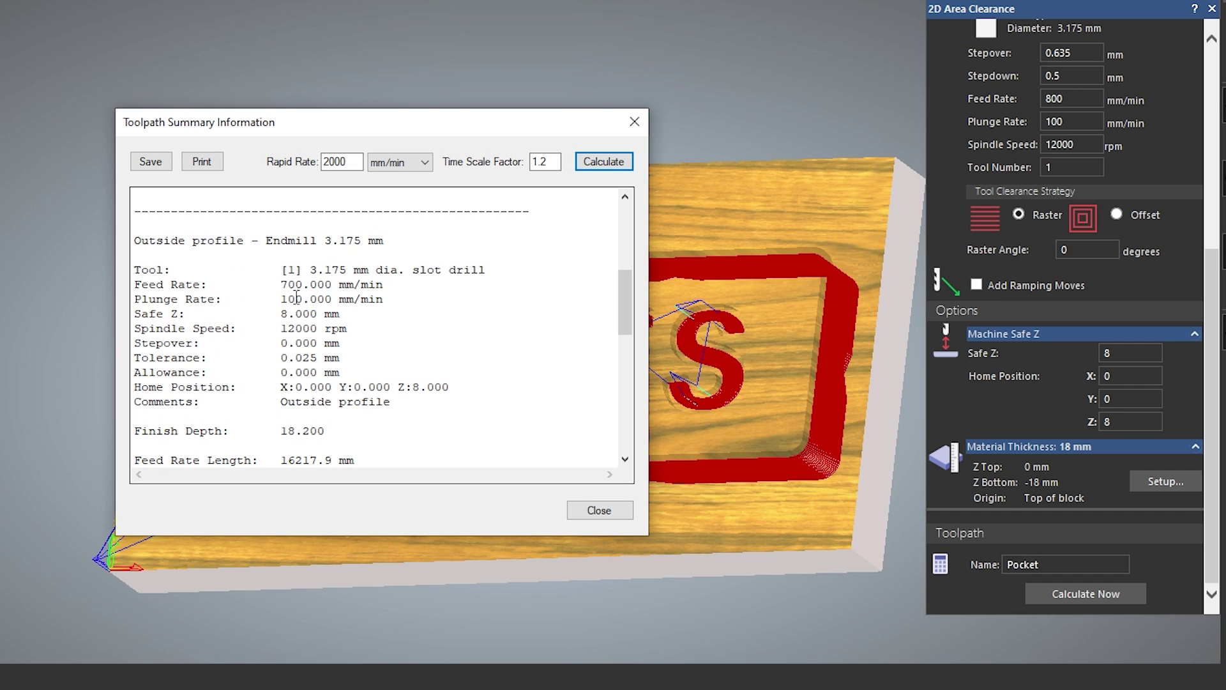
scroll(420, 357, "down", 1)
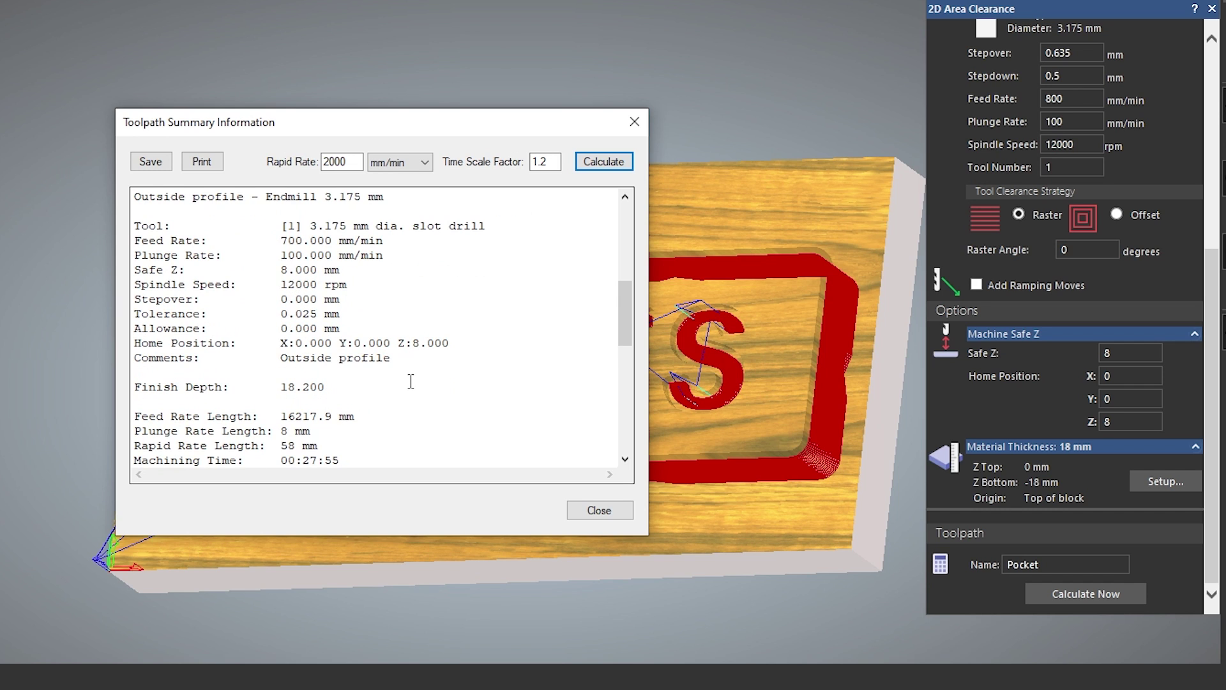
scroll(412, 380, "down", 1)
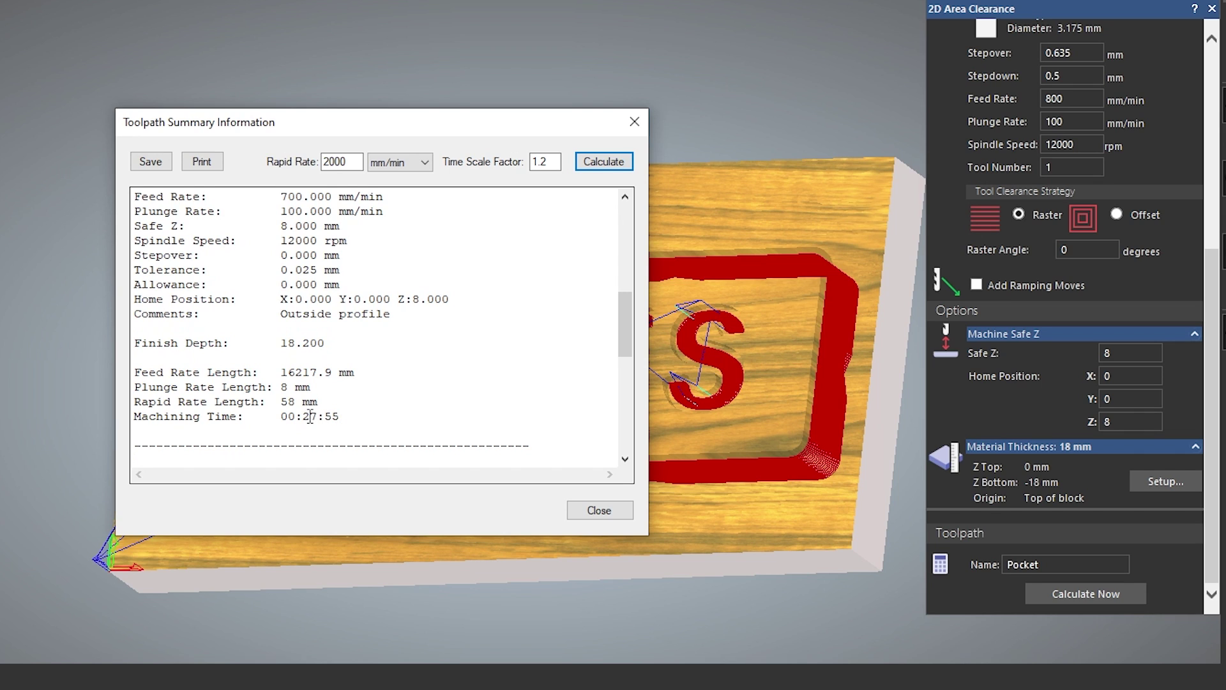
scroll(311, 416, "down", 8)
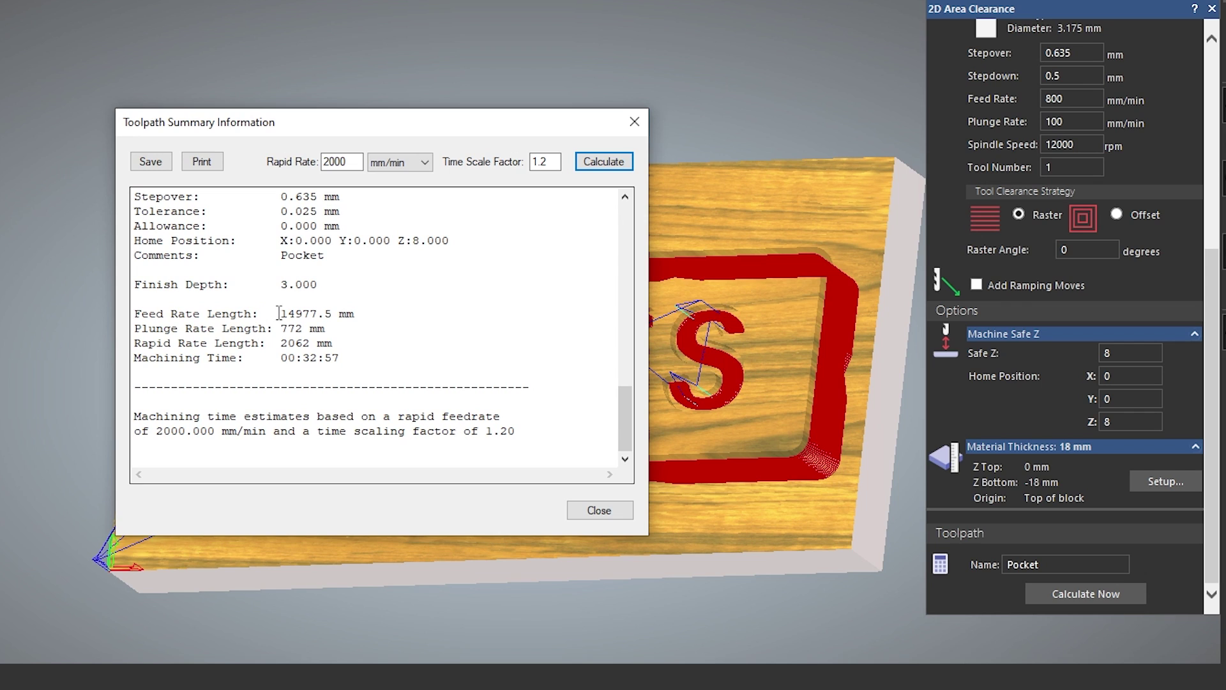
left_click_drag(283, 312, 357, 312)
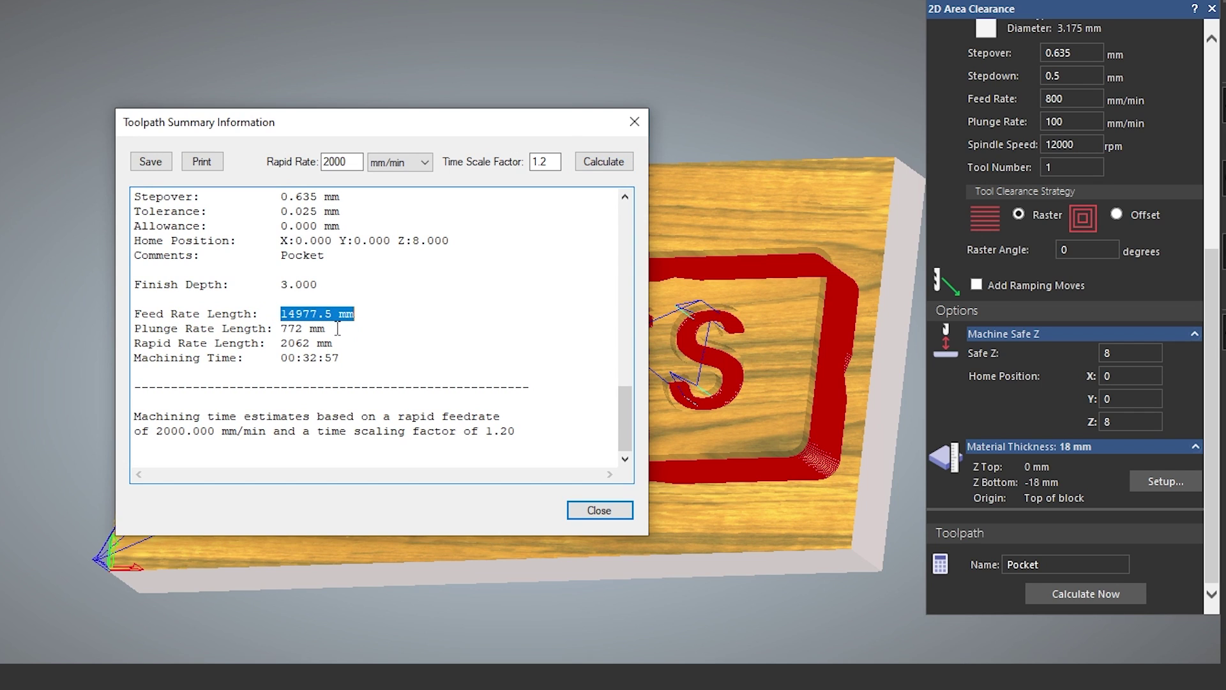
left_click(590, 512)
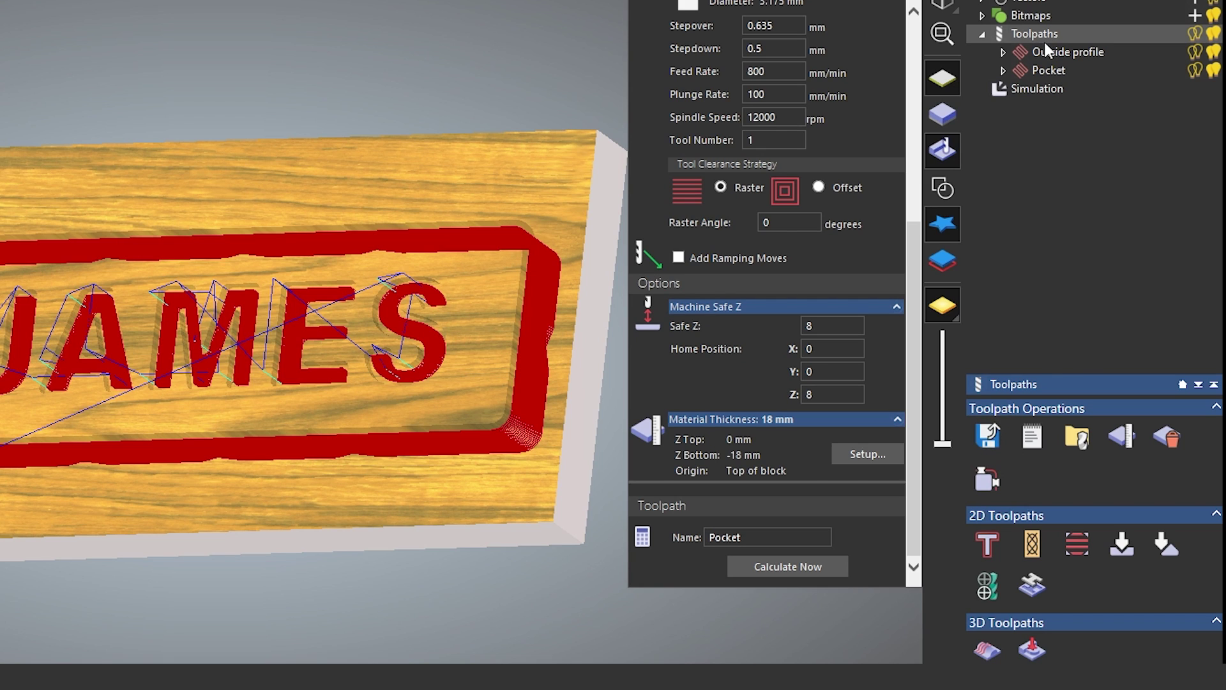
- Start saving the toolpaths and remove both Outside profile and Pocket from the toolpaths to save
left_click(986, 439)
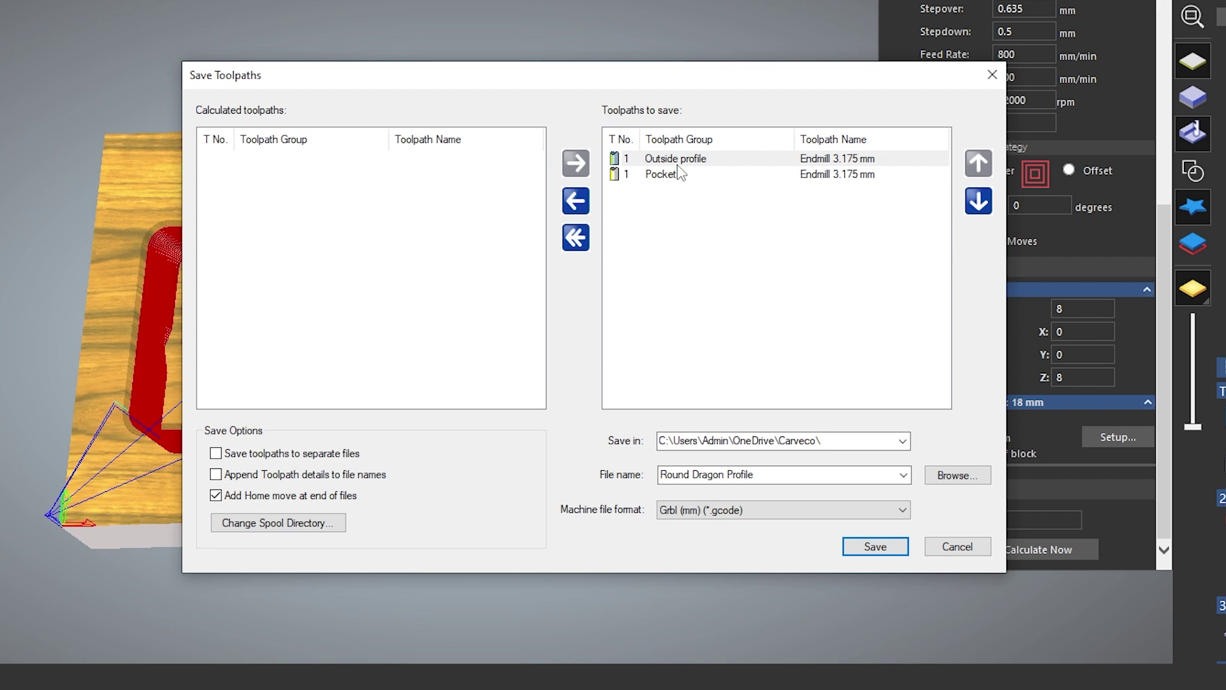
left_click(576, 203)
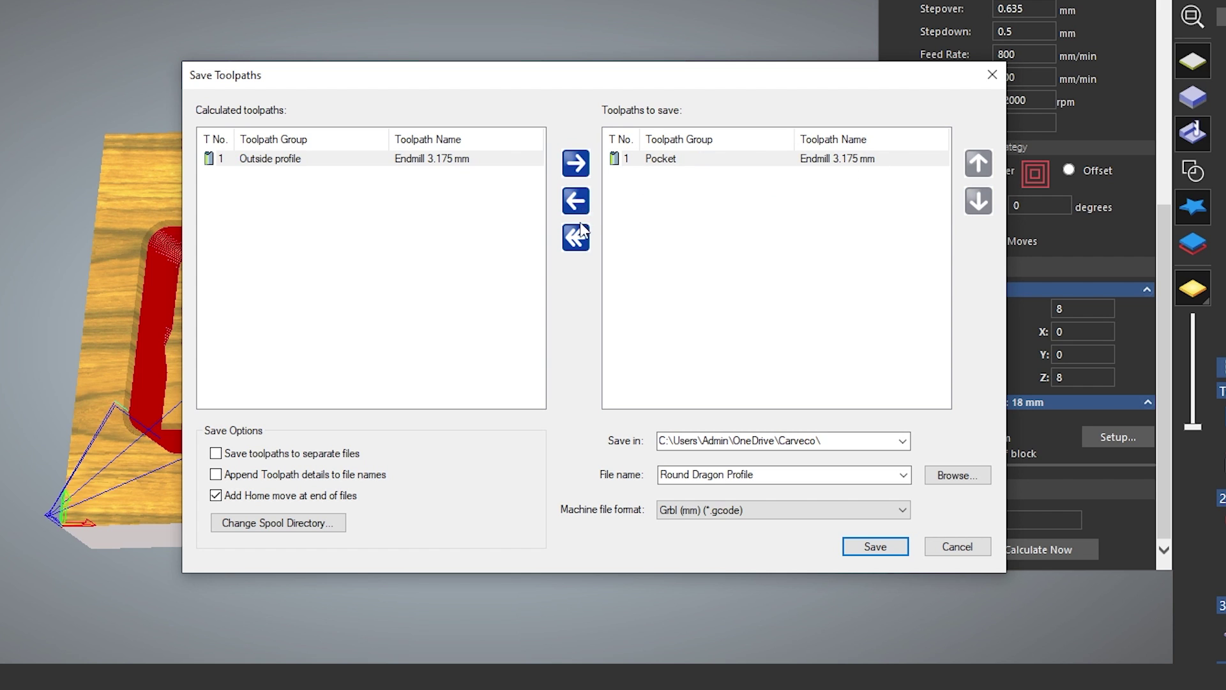
left_click(577, 204)
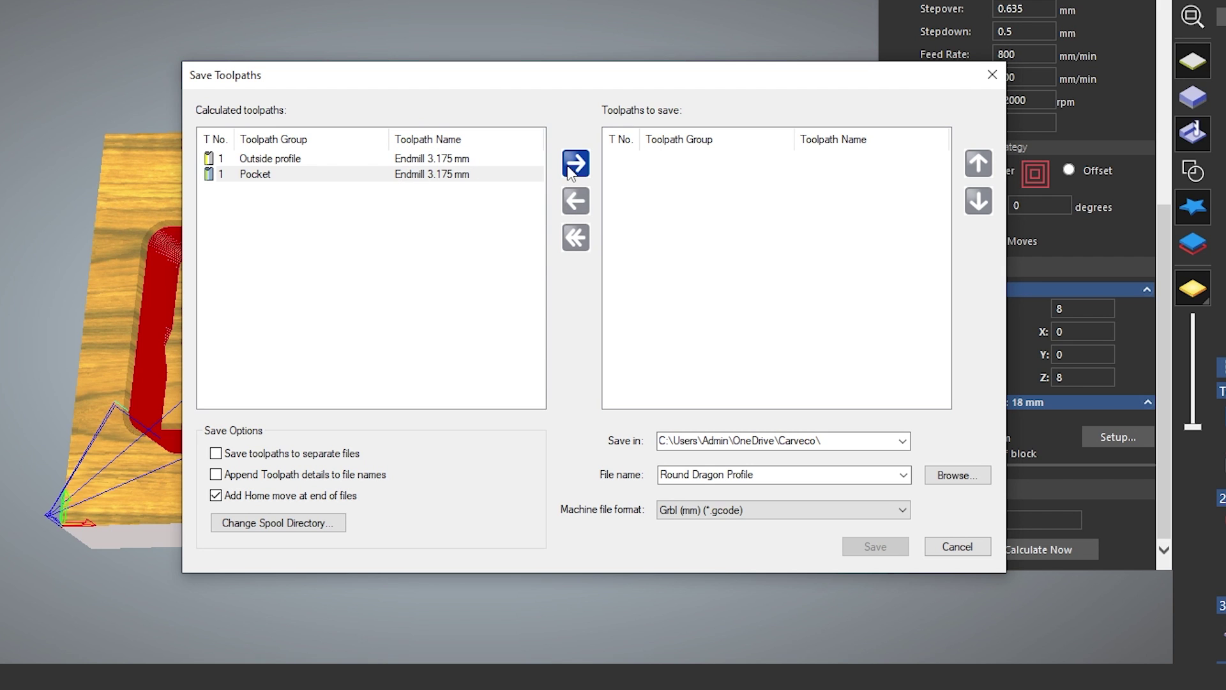
- Add the Outside profile and Pocket toolpaths back to the toolpaths to save
left_click(491, 158)
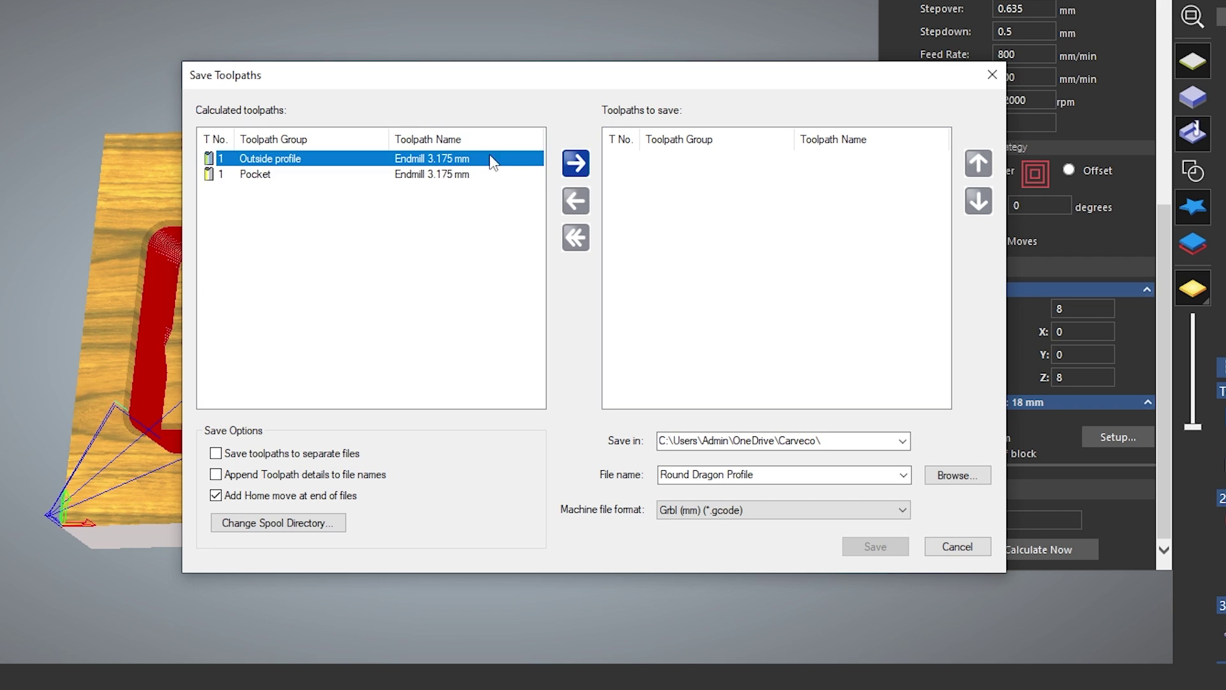
left_click(575, 164)
left_click(491, 159)
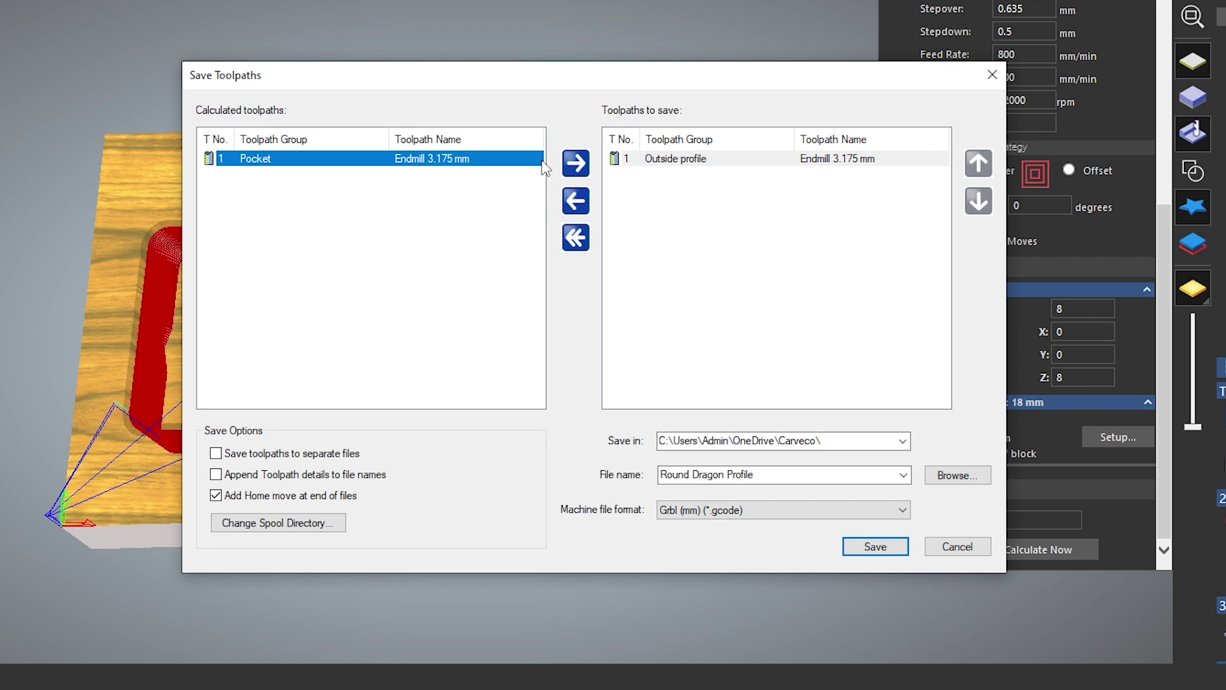
left_click(576, 164)
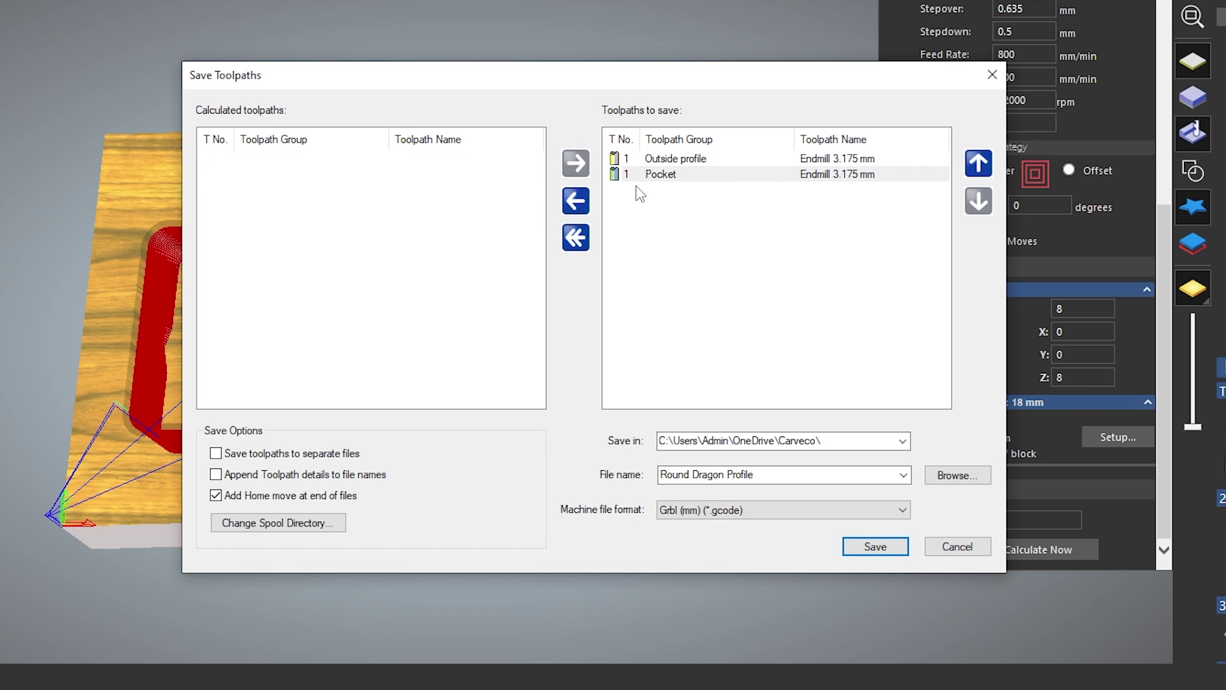
- Move the Pocket toolpath ahead of the Outside profile in the save order and check the order against the 3D model
left_click(694, 178)
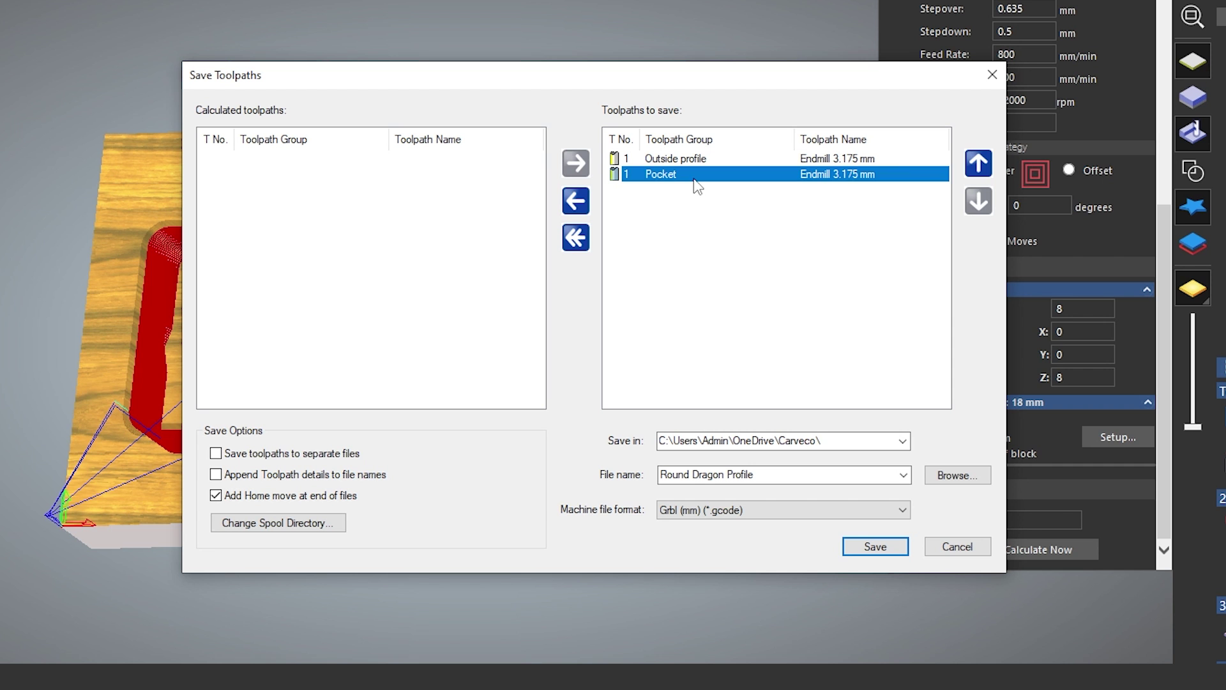
left_click(981, 170)
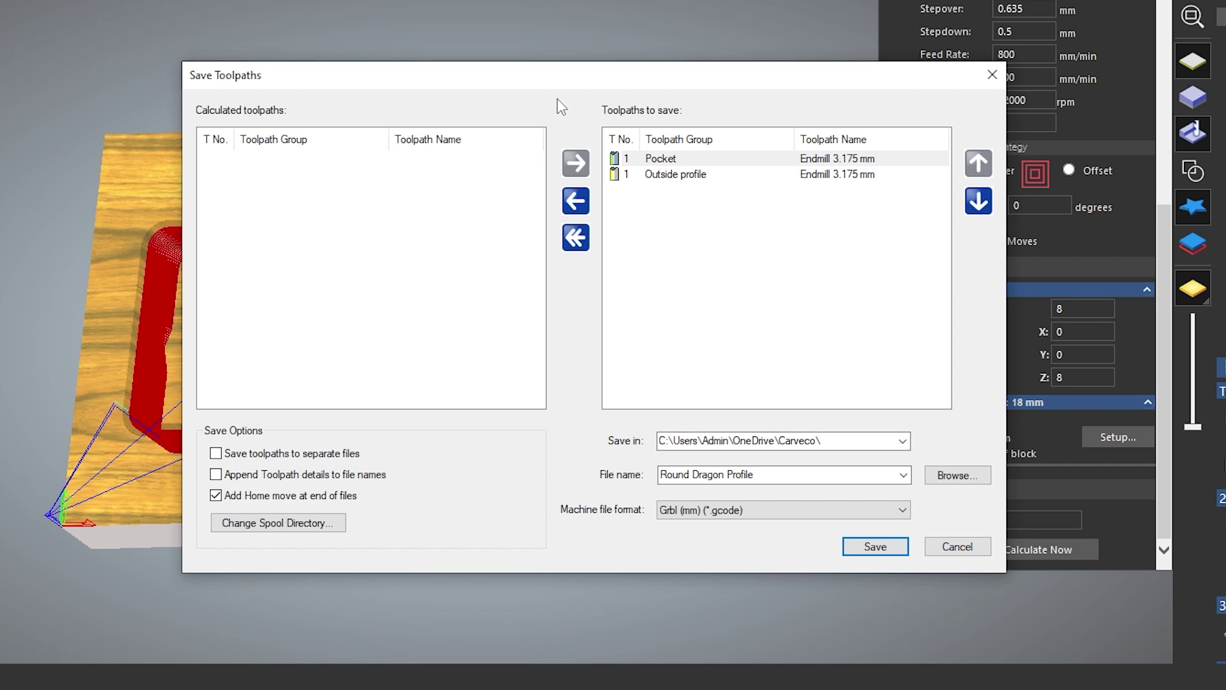
left_click_drag(578, 83, 809, 65)
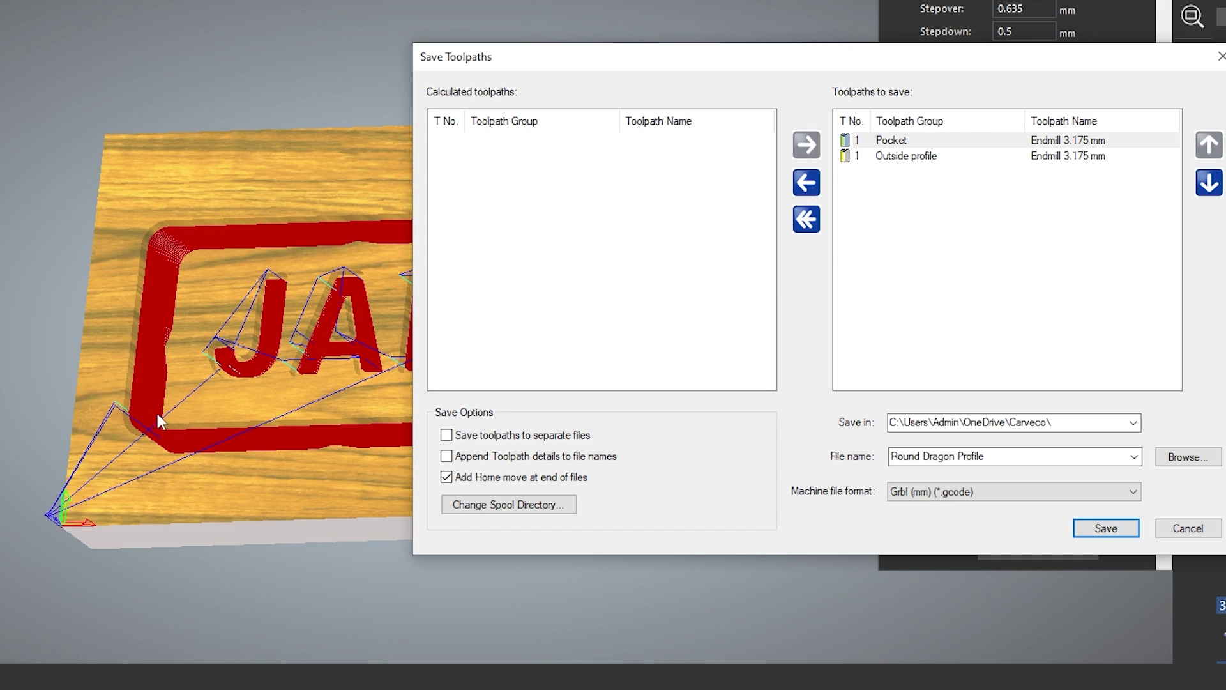
left_click_drag(693, 67, 382, 29)
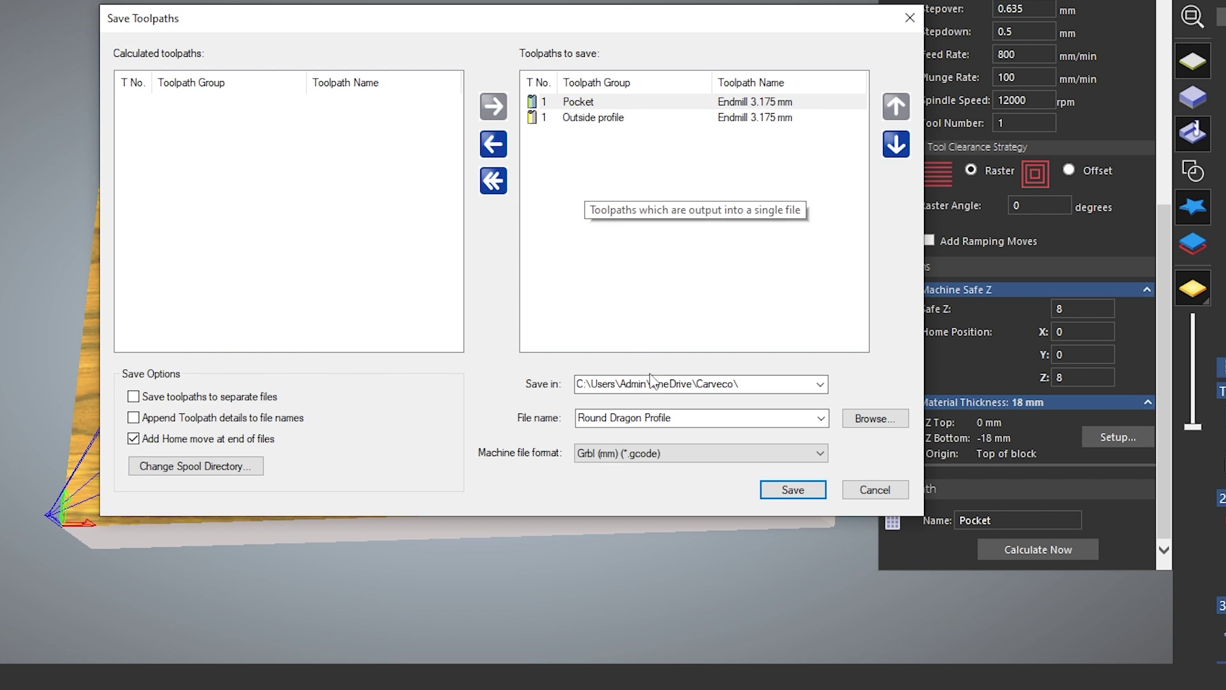
- Name the toolpath output file with the first name lettered on the plate followed by "Sign"
left_click(734, 387)
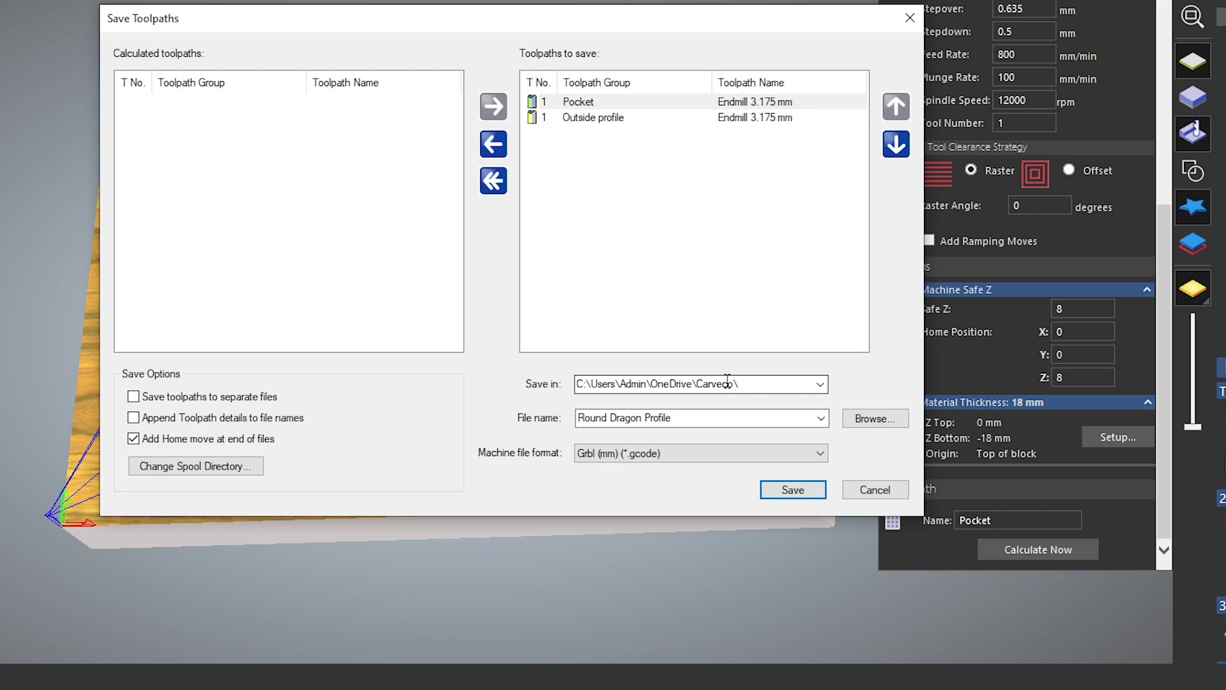
left_click(690, 422)
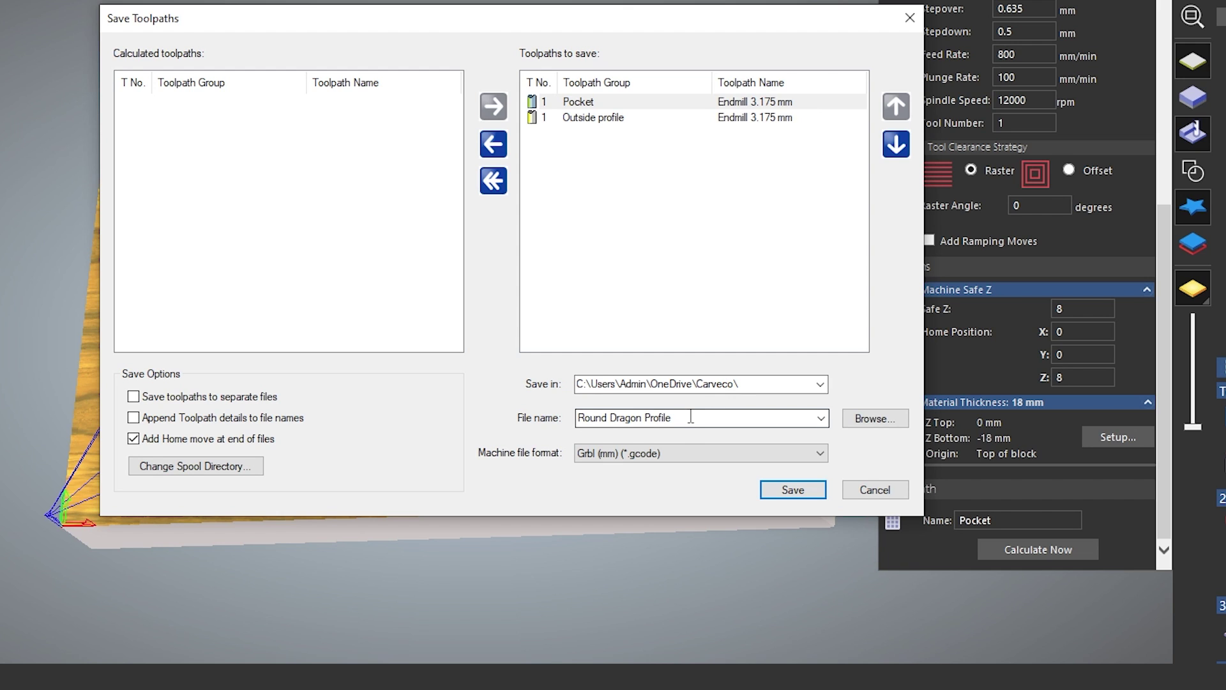
double_click(690, 418)
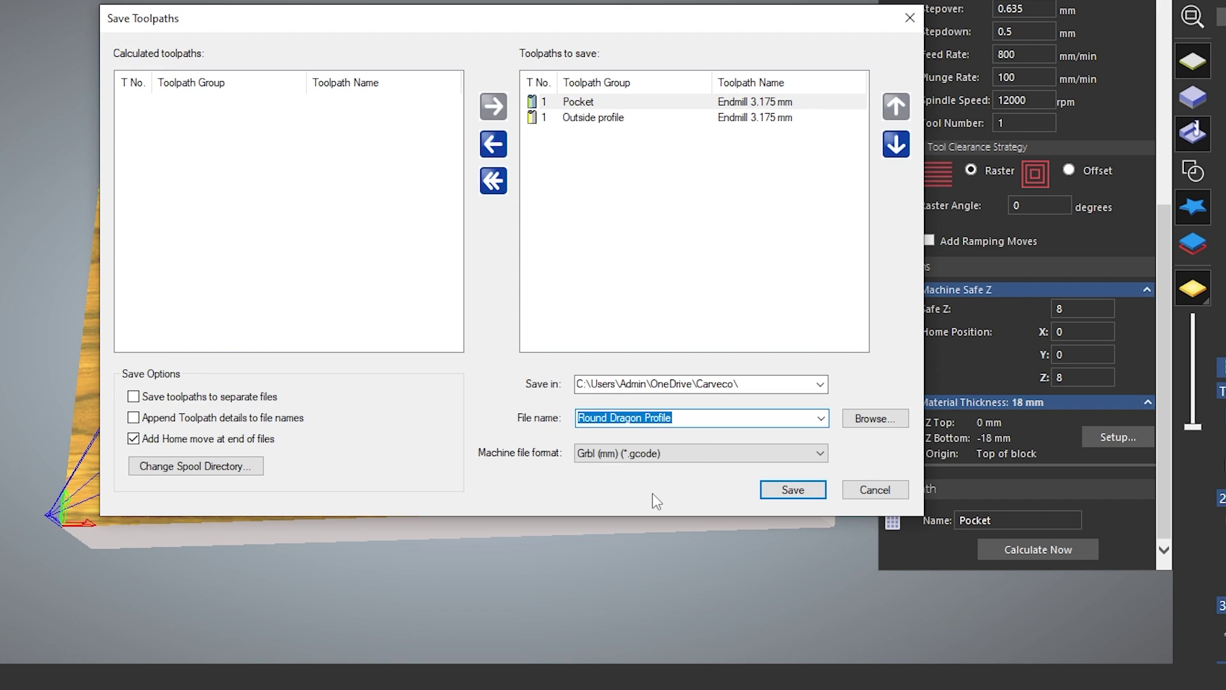
type("Jame")
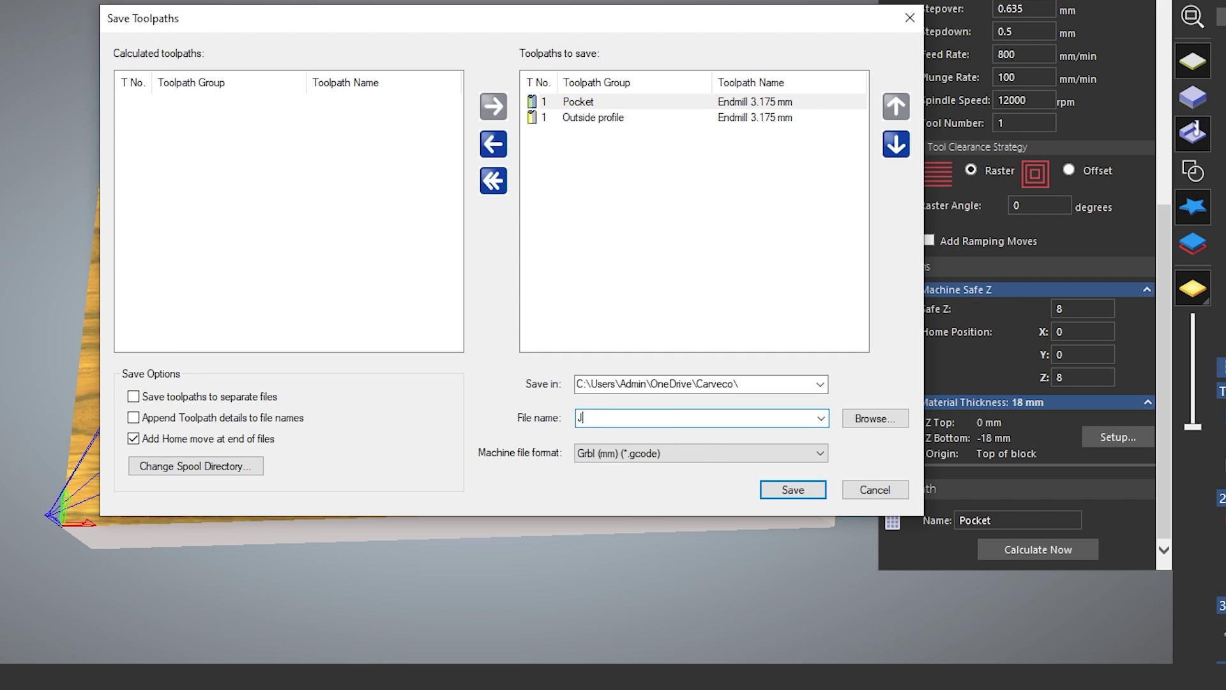
type("s Sign")
- Look through the available machine file formats, including the Haas, Heidenhain, Sainsmart, G-Code and Grbl variants
left_click(820, 455)
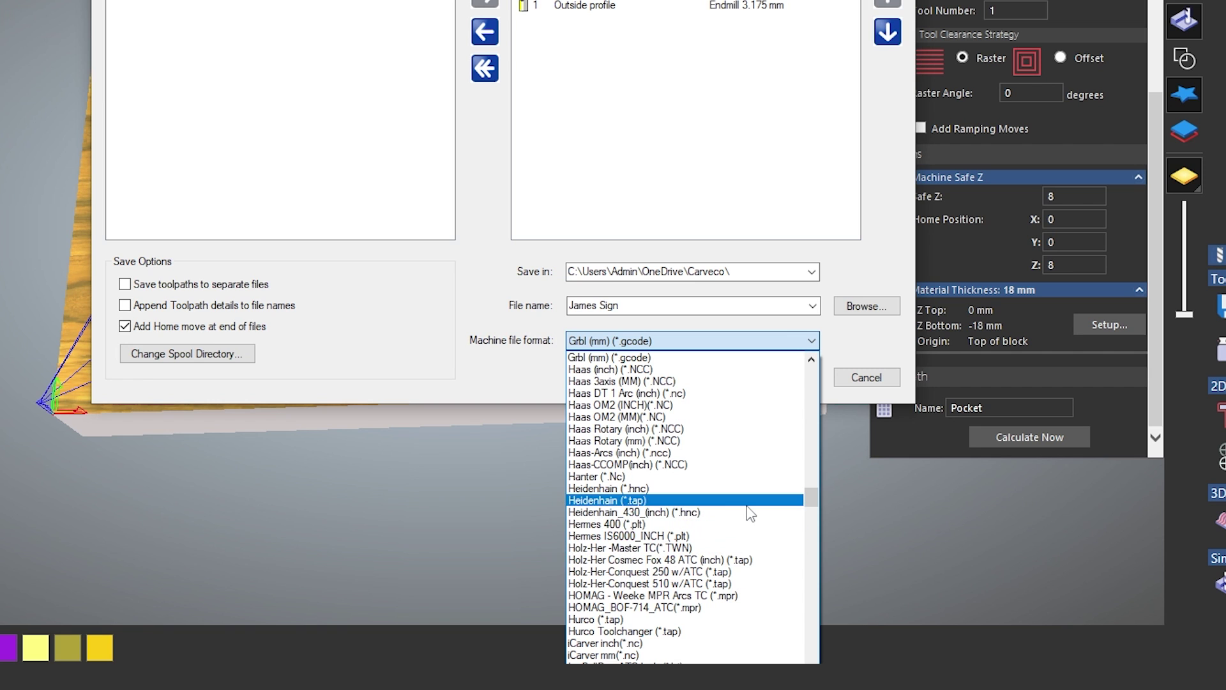
scroll(750, 417, "down", 6)
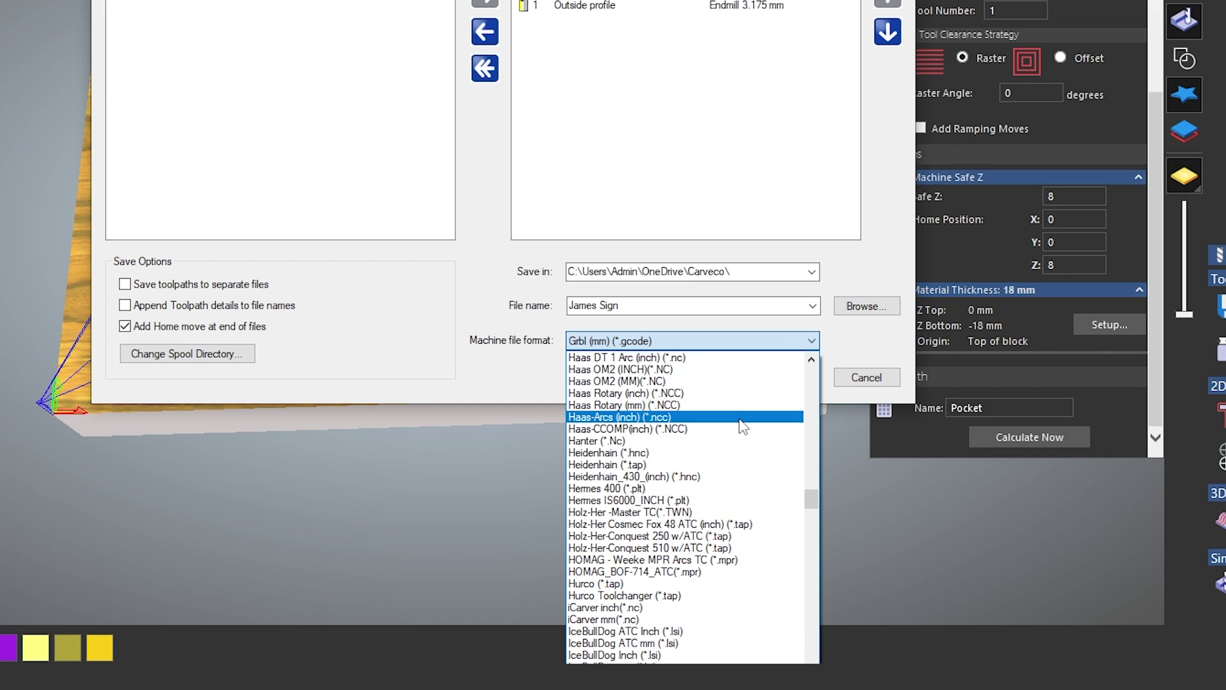
scroll(730, 518, "down", 1)
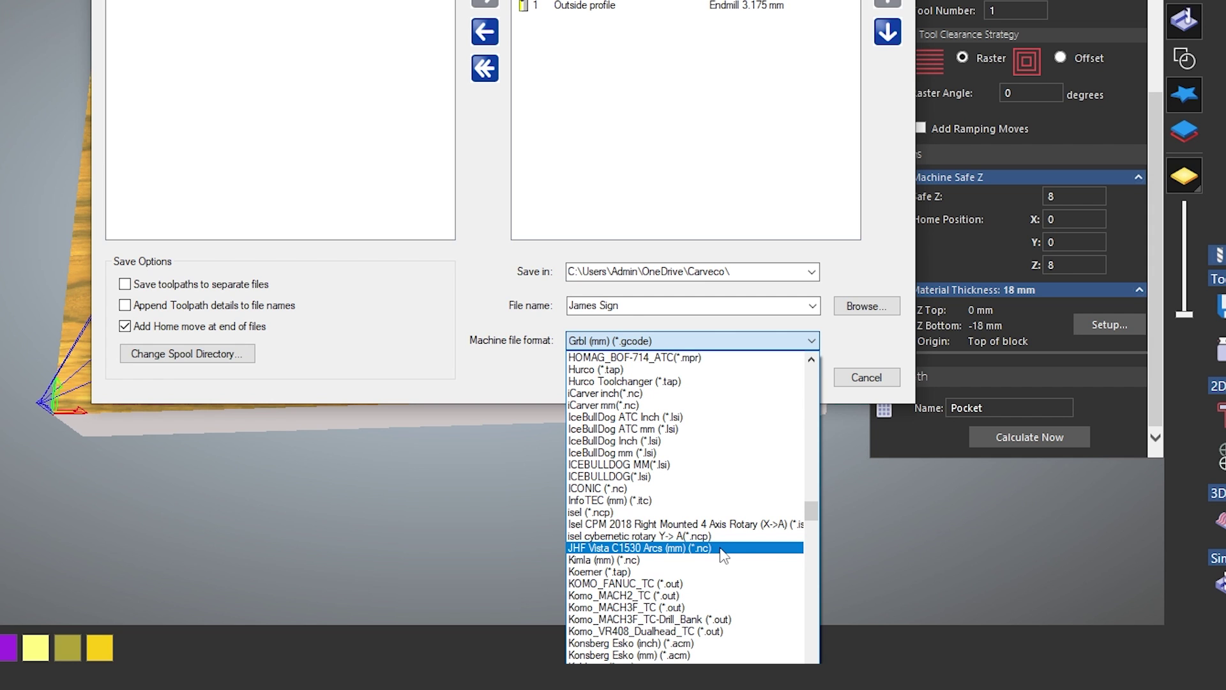
left_click_drag(816, 516, 769, 631)
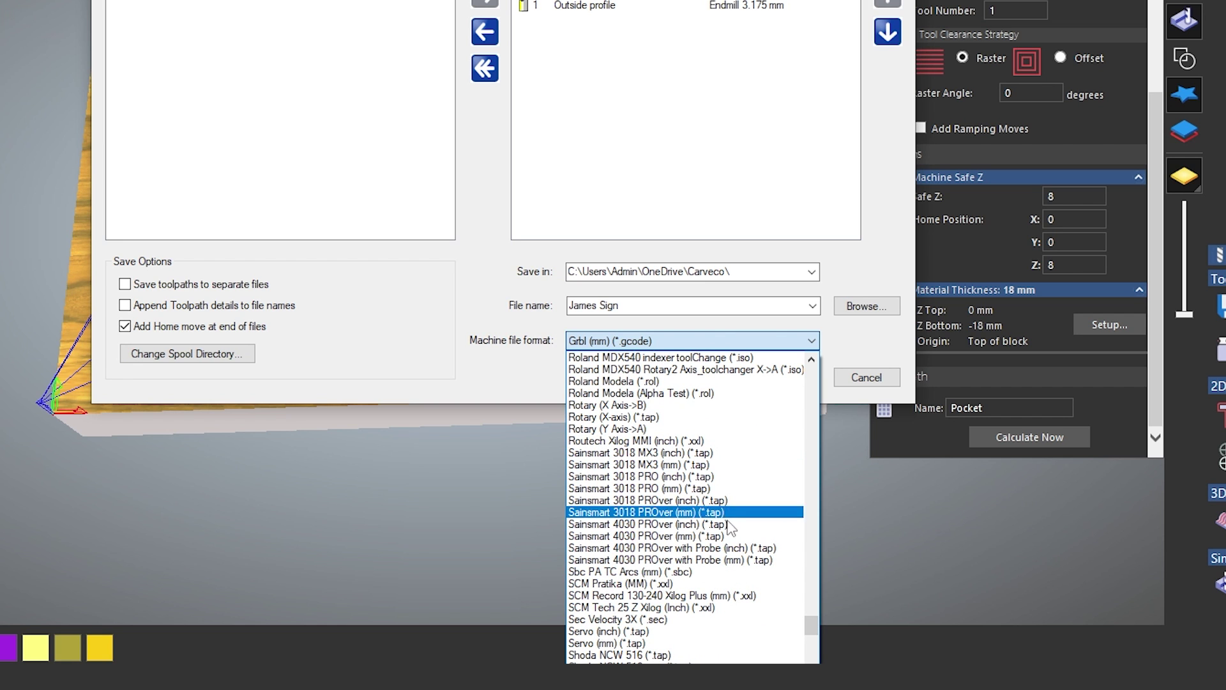
left_click_drag(815, 630, 810, 491)
scroll(745, 504, "down", 1)
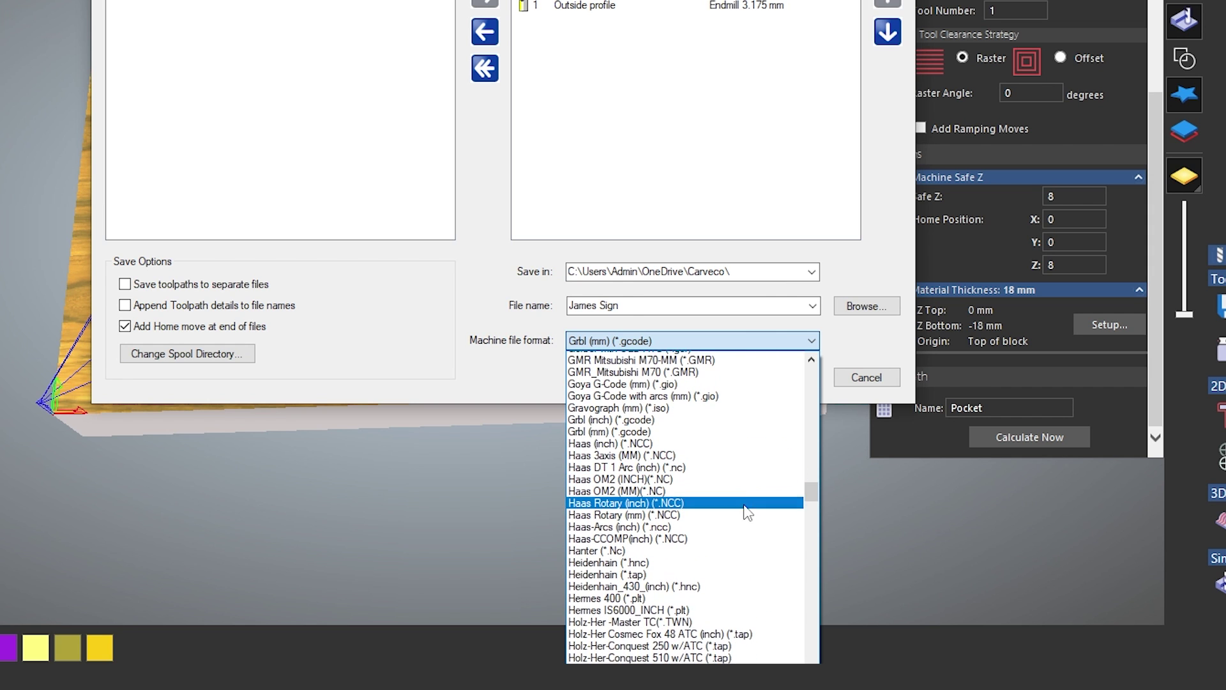
scroll(747, 511, "up", 1)
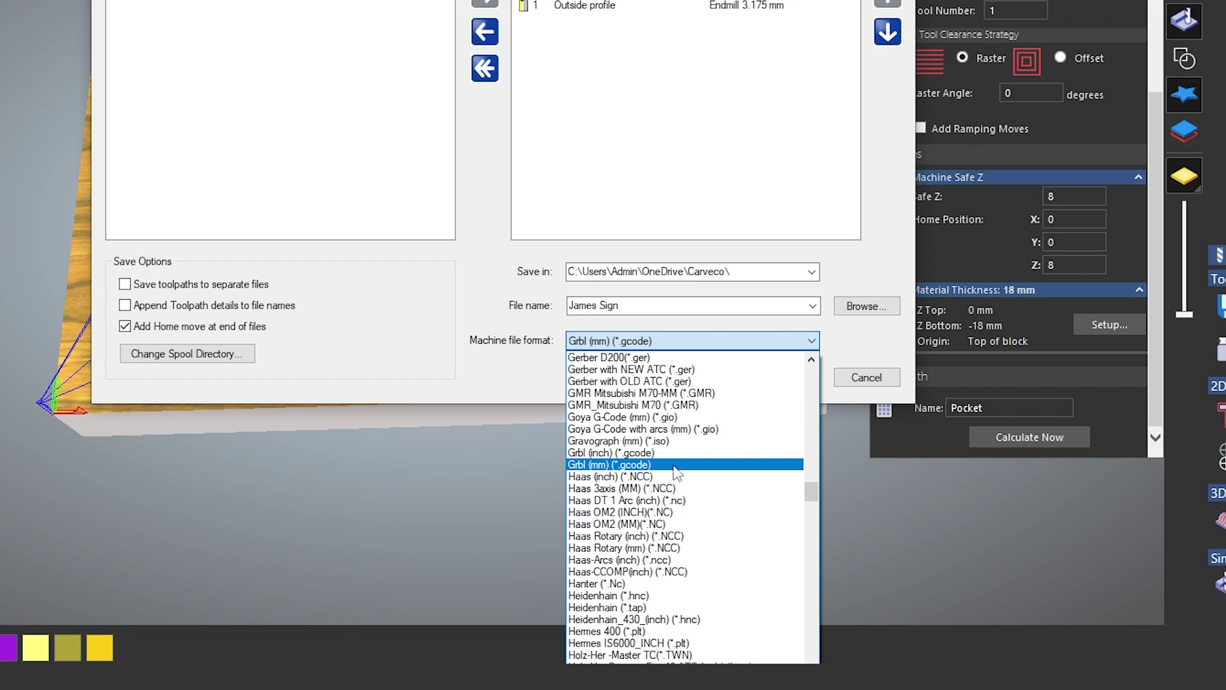
scroll(677, 473, "up", 6)
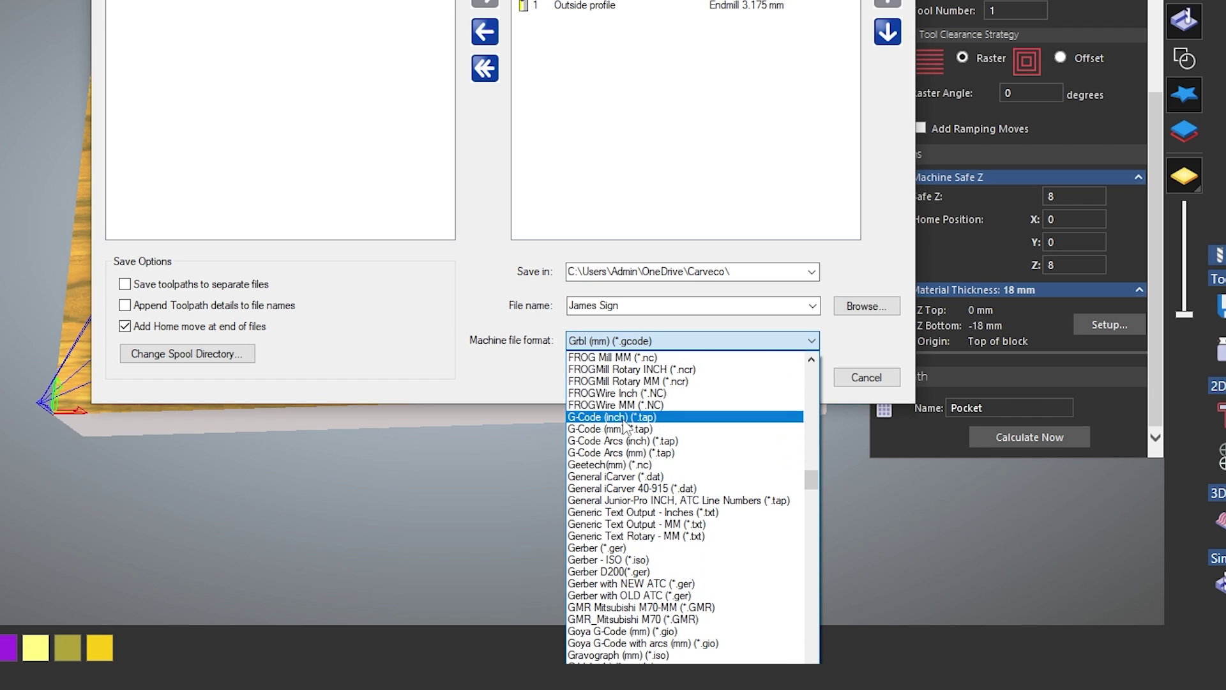
scroll(635, 447, "down", 4)
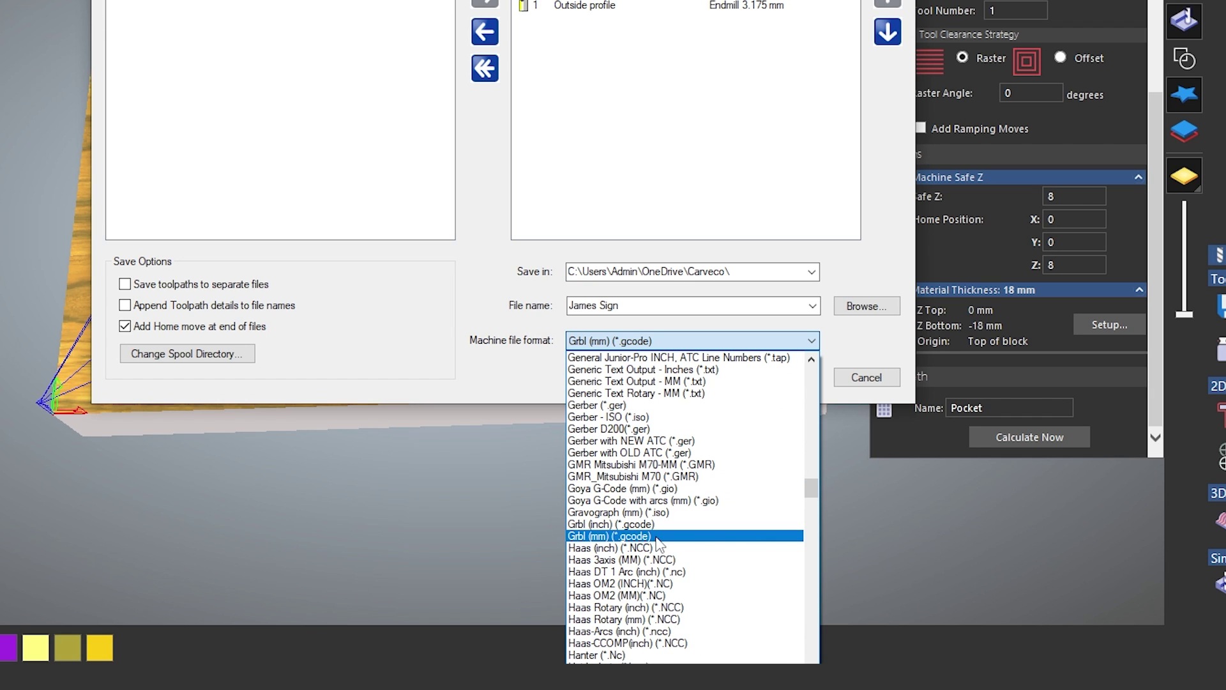
- Choose Grbl (mm) (*.gcode) as the machine file format and save both toolpaths, overwriting the existing file
left_click(630, 536)
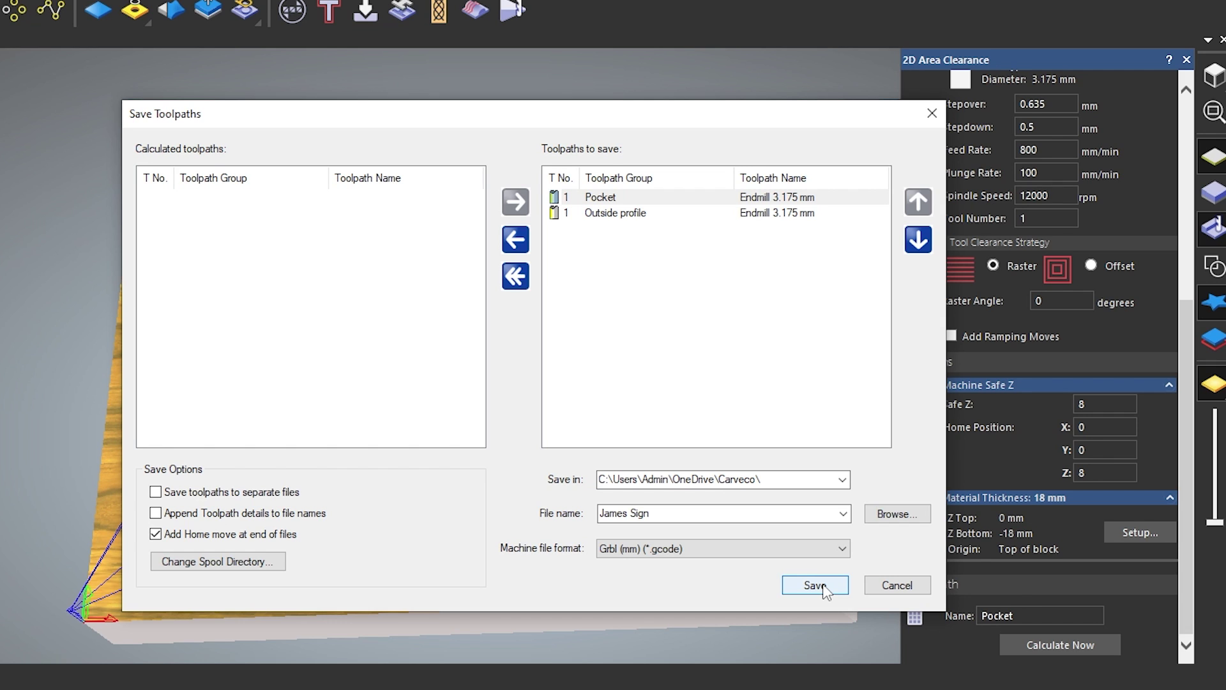
left_click(823, 587)
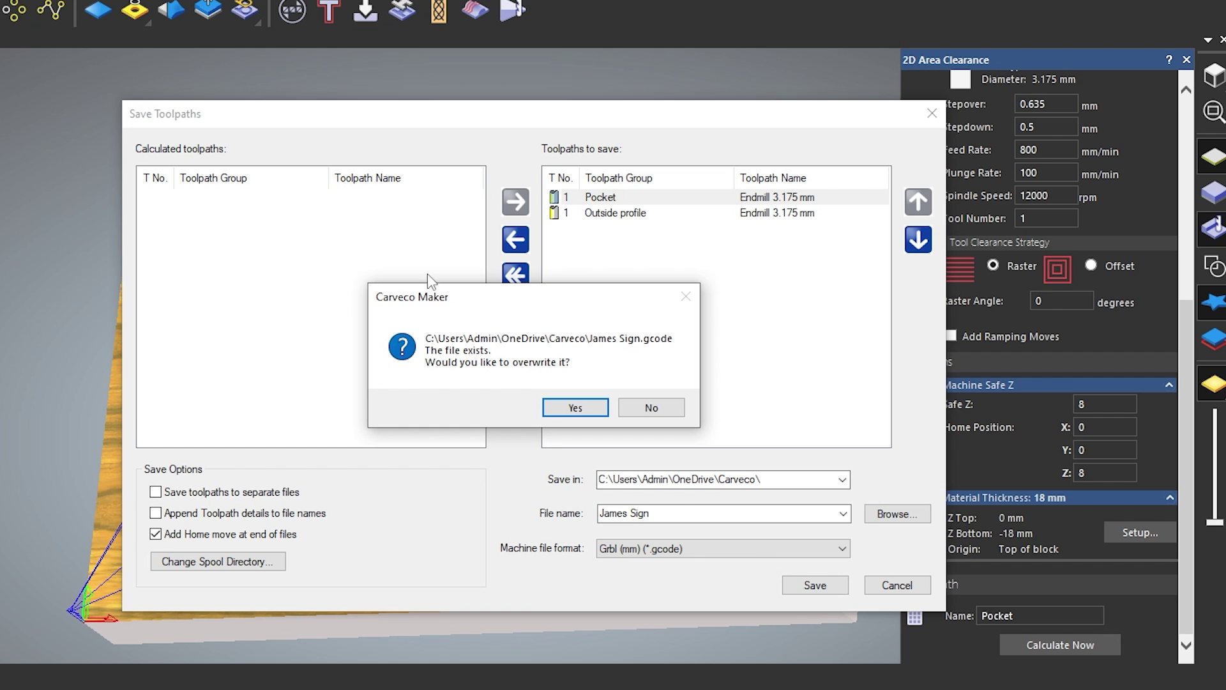
left_click(575, 405)
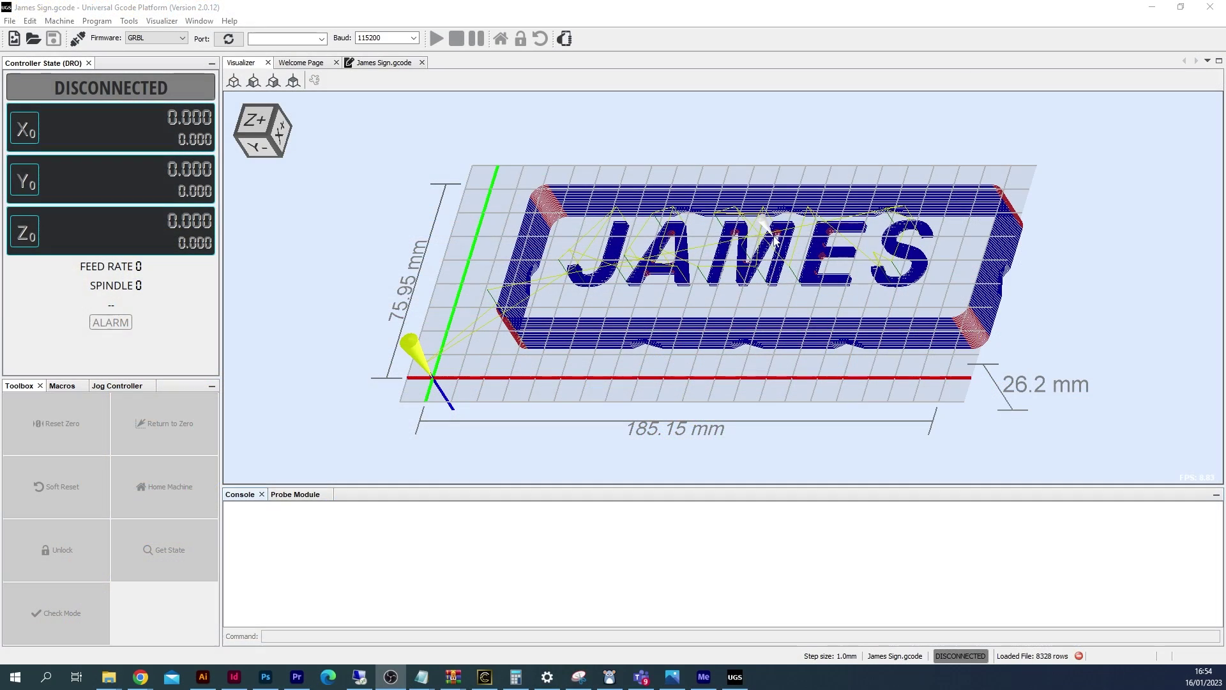
- Examine the sign's lettering and outside profile toolpaths in the Universal Gcode Platform visualizer from different angles
left_click(751, 267)
key("t")
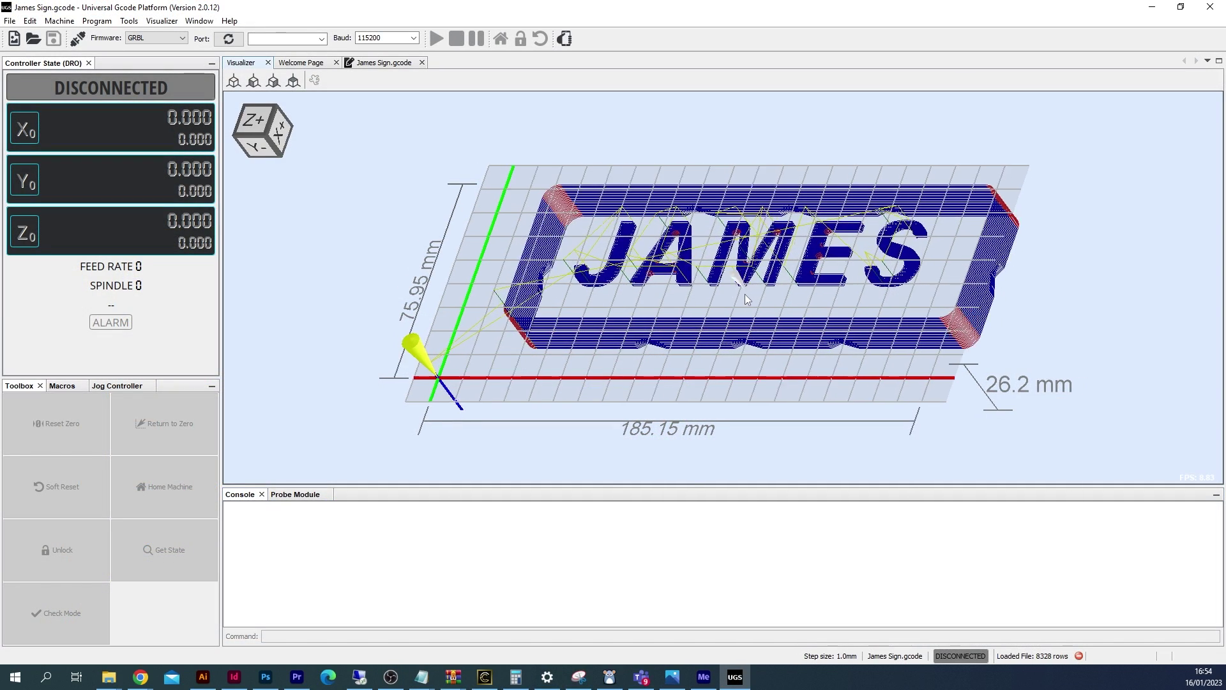
key("i")
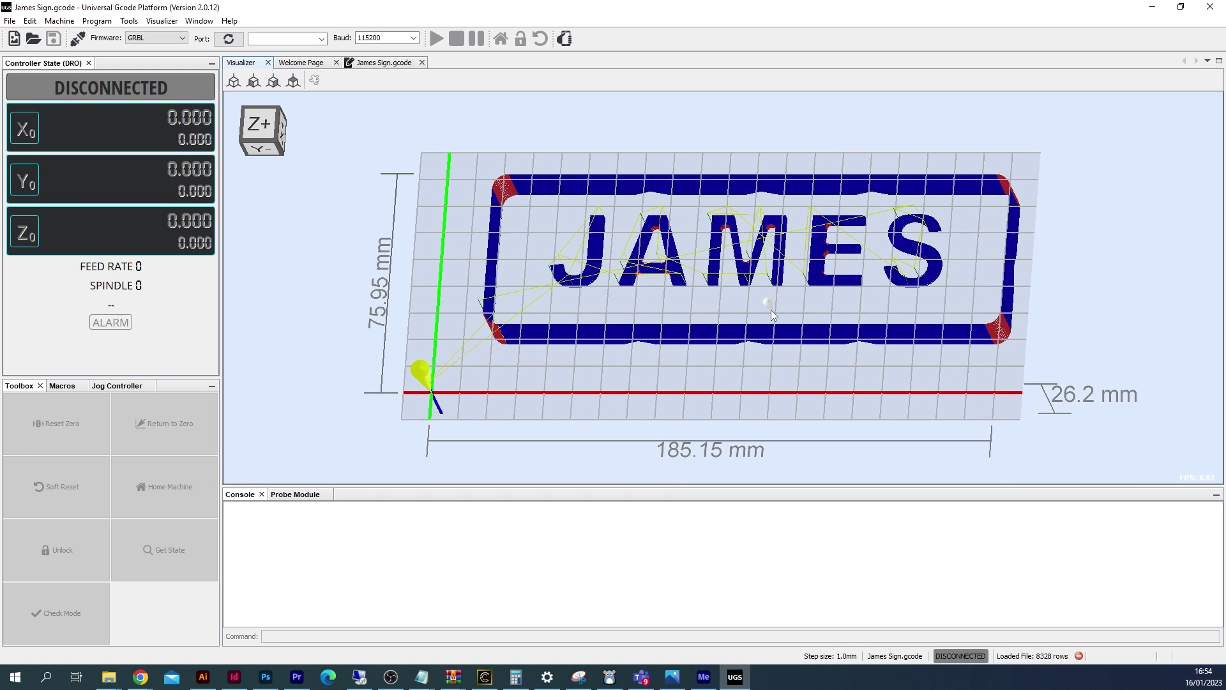